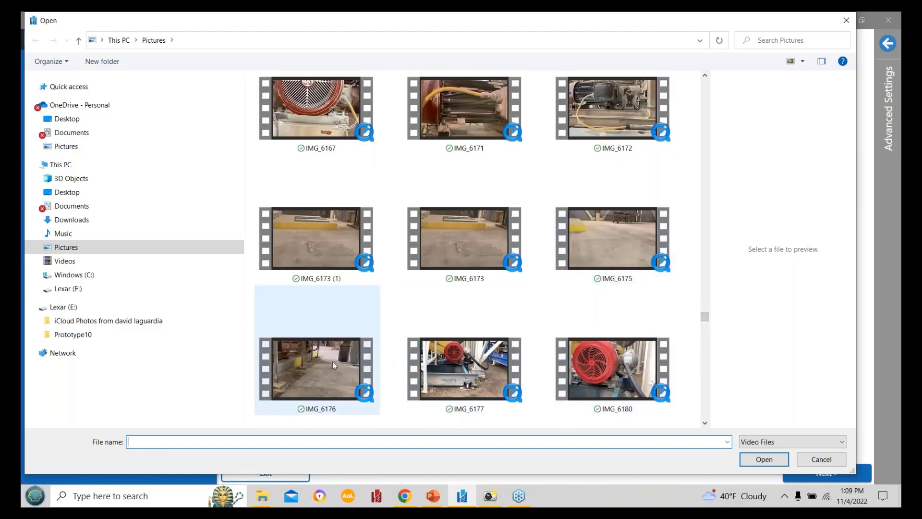
# Open the raw video IMG_6182 from the Pictures folder.
pyautogui.click(705, 423)
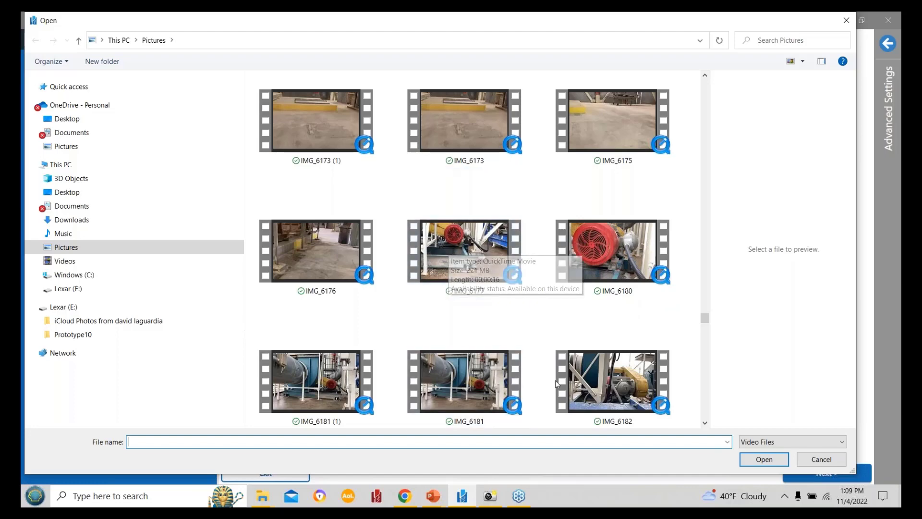
pyautogui.doubleClick(626, 393)
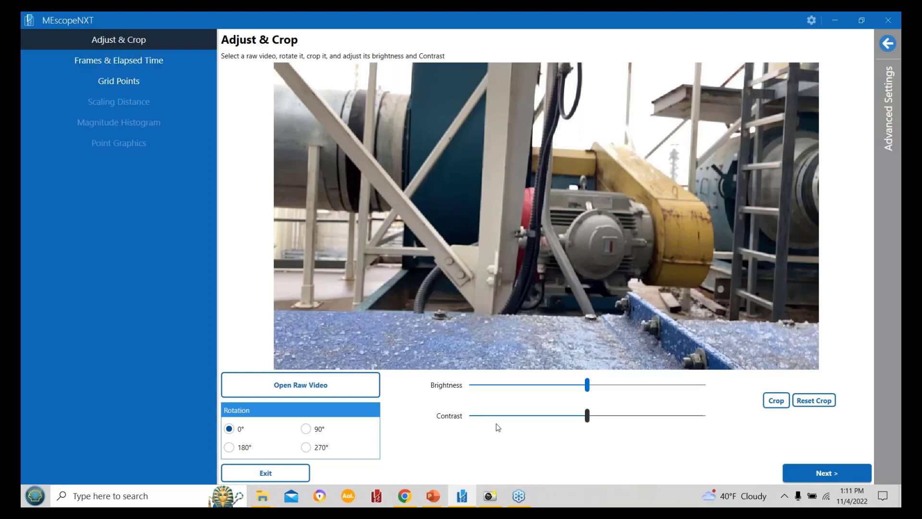
# Try a 90° rotation and a crop around the motor, restoring the 0° orientation and the uncropped frame.
pyautogui.click(306, 429)
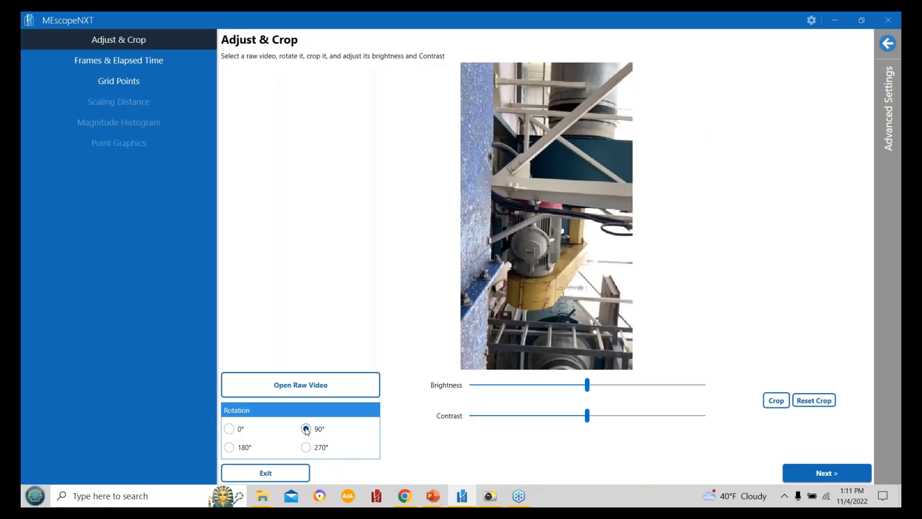
pyautogui.click(230, 429)
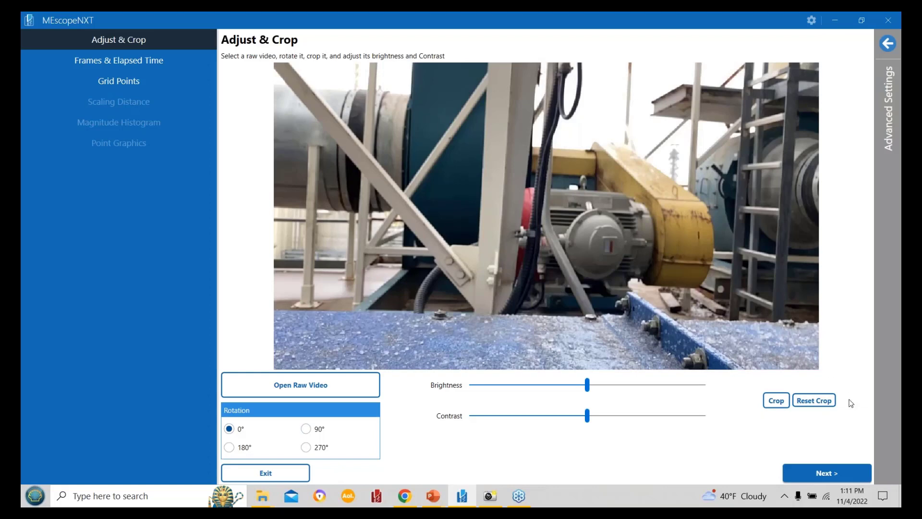
pyautogui.click(776, 402)
pyautogui.moveTo(426, 119); pyautogui.dragTo(736, 319)
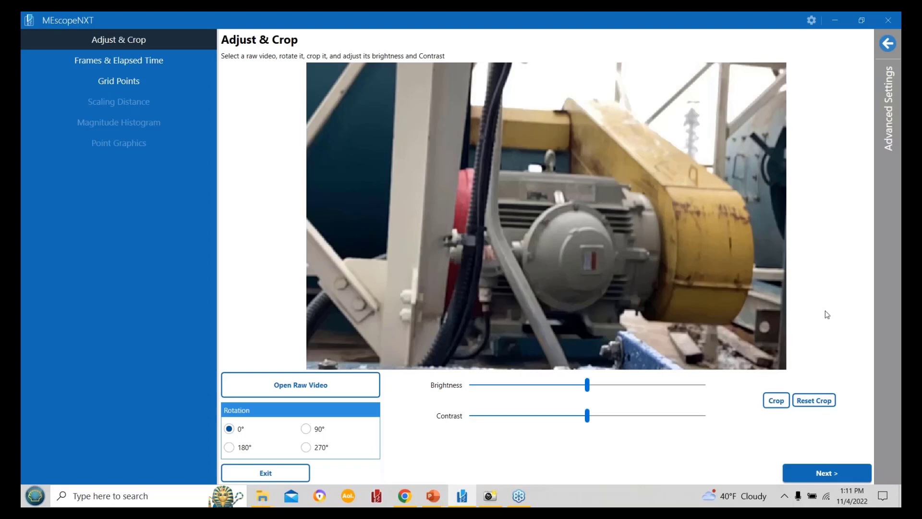
pyautogui.click(816, 403)
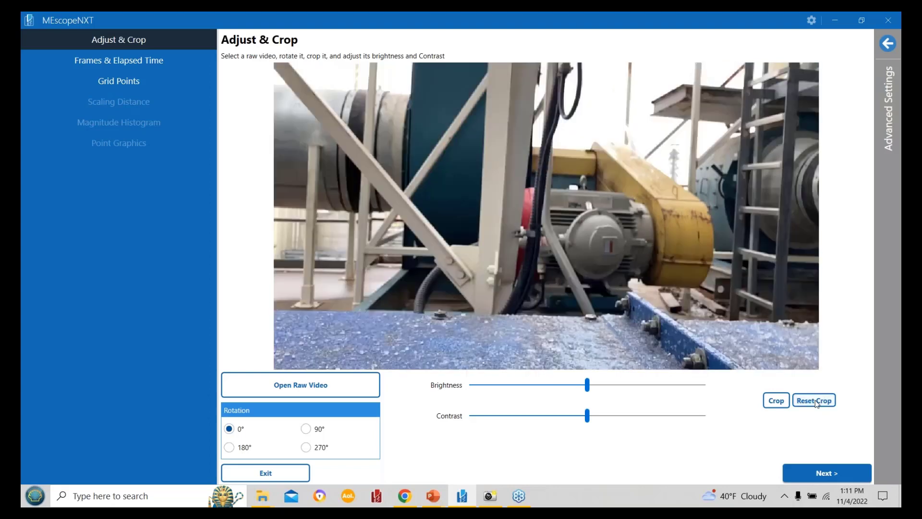
# Continue to Frames & Elapsed Time and set the capture frame rate to 240 frames per second.
pyautogui.click(831, 479)
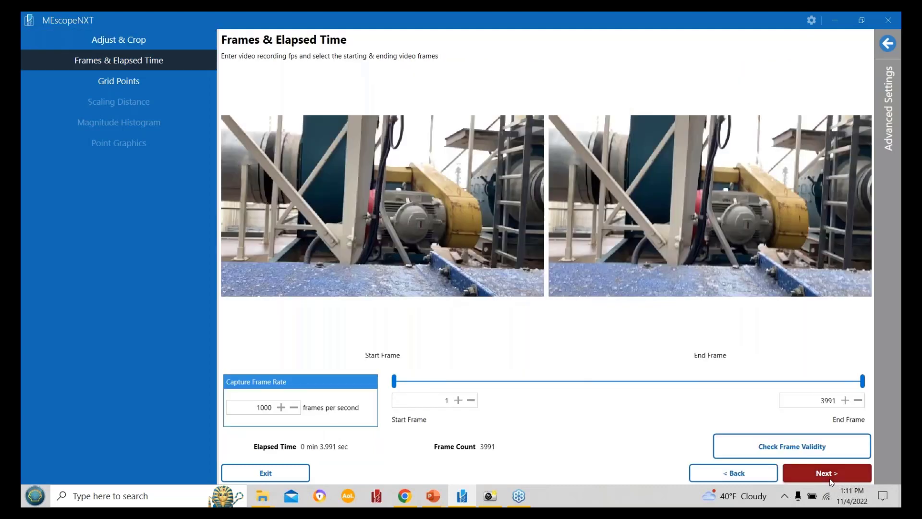
pyautogui.click(267, 408)
pyautogui.press('BackSpace')
pyautogui.press('BackSpace')
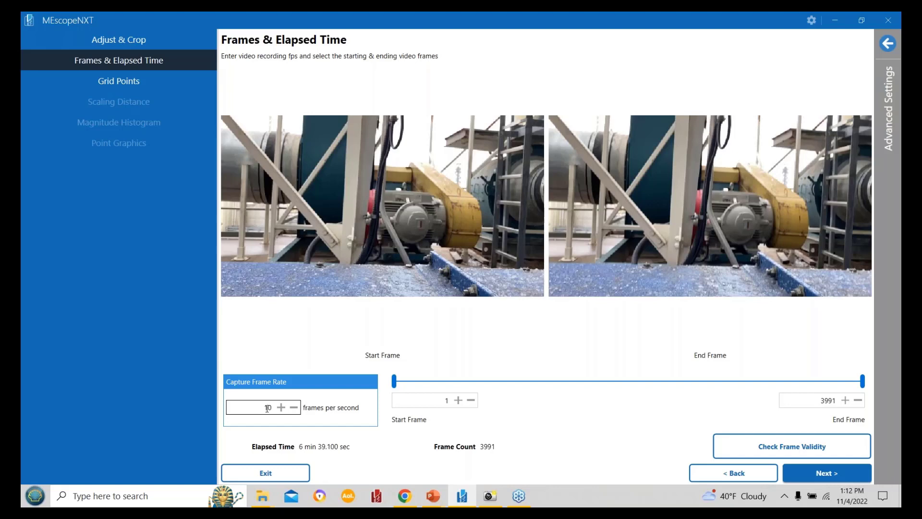
pyautogui.press('BackSpace')
pyautogui.write('24')
# Limit the video to start frame 664 and end frame 3303.
pyautogui.moveTo(394, 381); pyautogui.dragTo(471, 392)
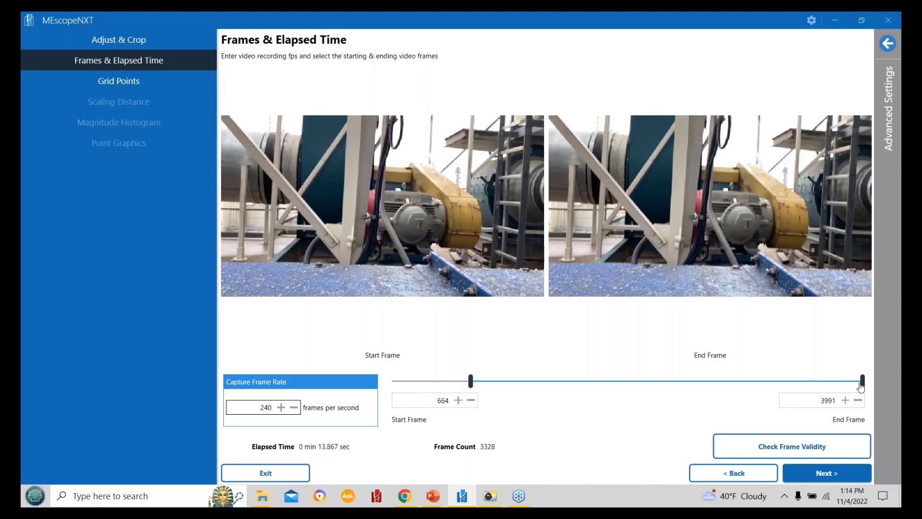
pyautogui.moveTo(861, 386); pyautogui.dragTo(783, 385)
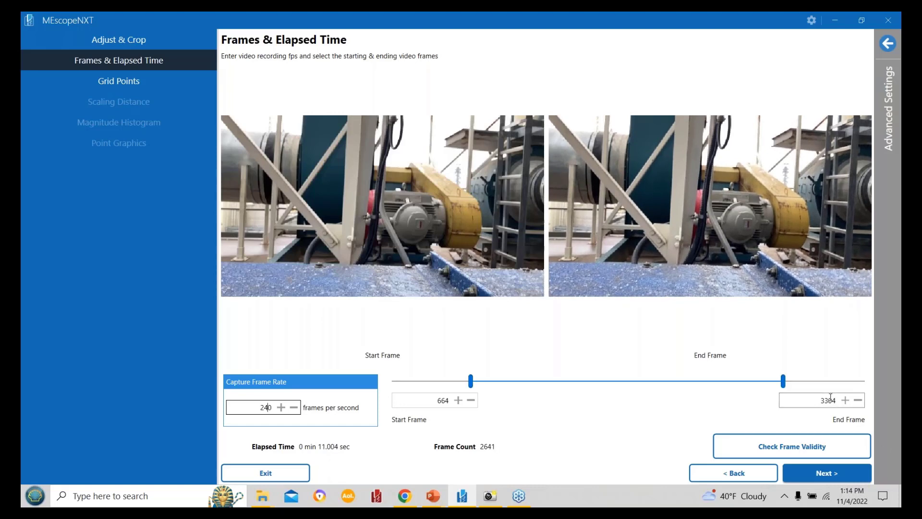
pyautogui.click(845, 400)
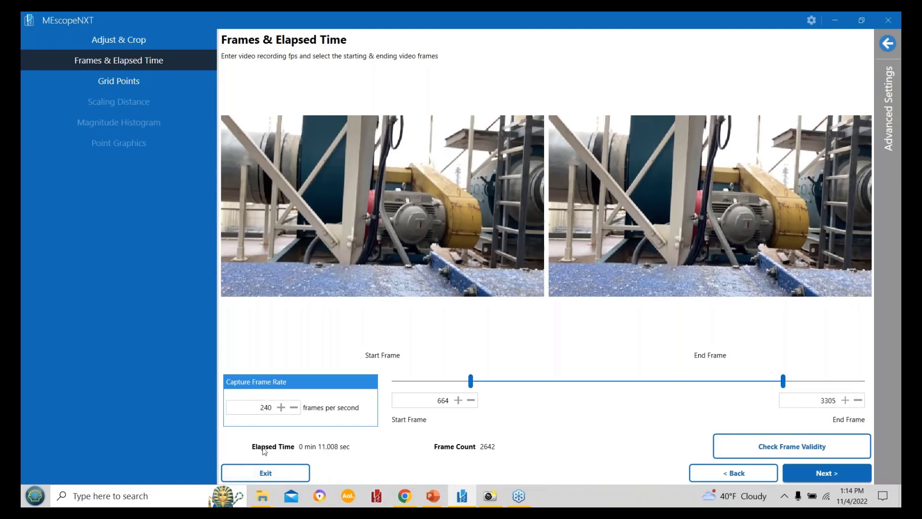
pyautogui.click(846, 400)
pyautogui.click(845, 400)
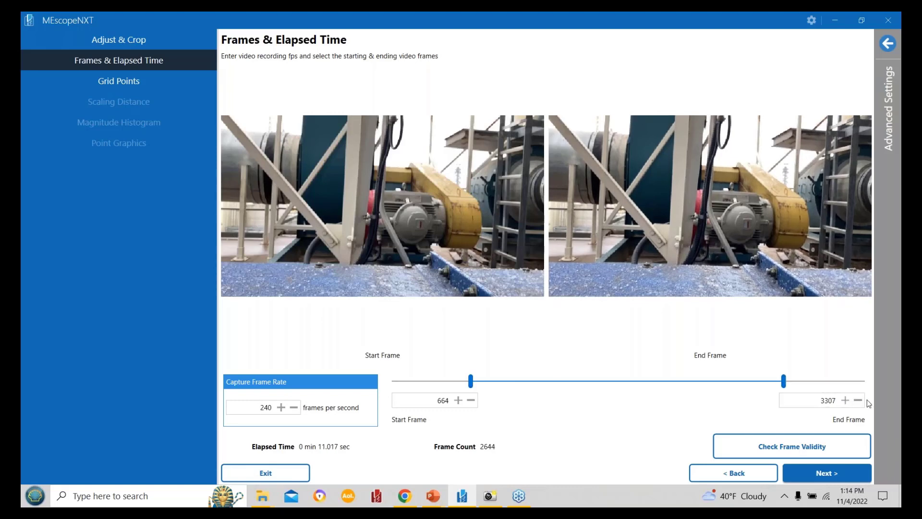
pyautogui.click(858, 400)
pyautogui.click(859, 401)
pyautogui.click(858, 400)
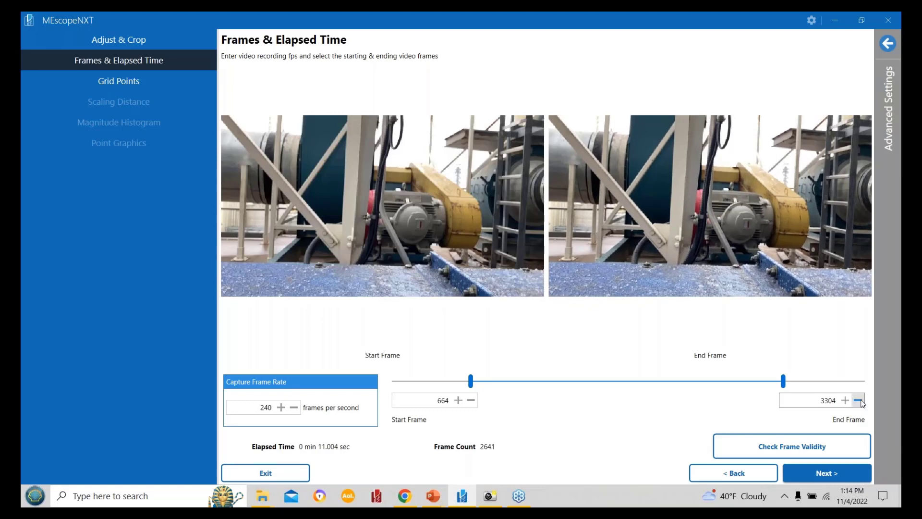
pyautogui.click(859, 401)
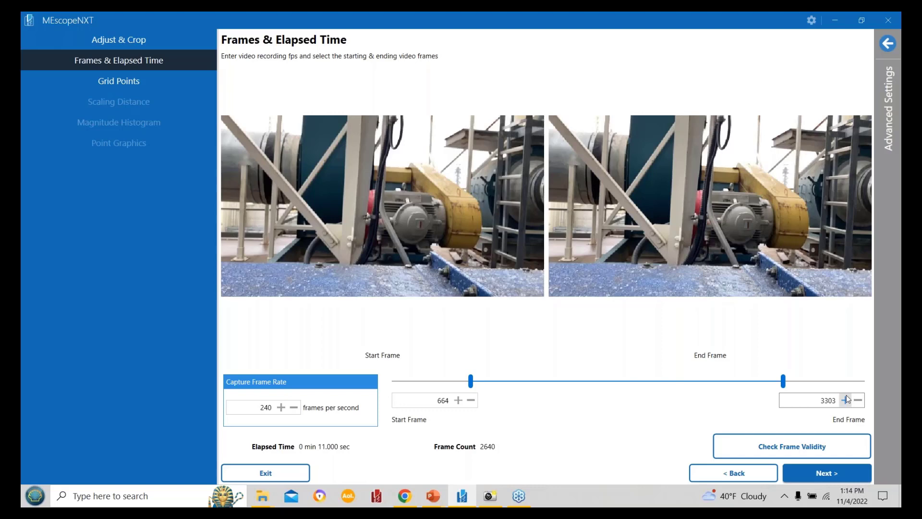
# Continue to Grid Points, set the number of points to 3600 and extract the TWFs.
pyautogui.click(819, 475)
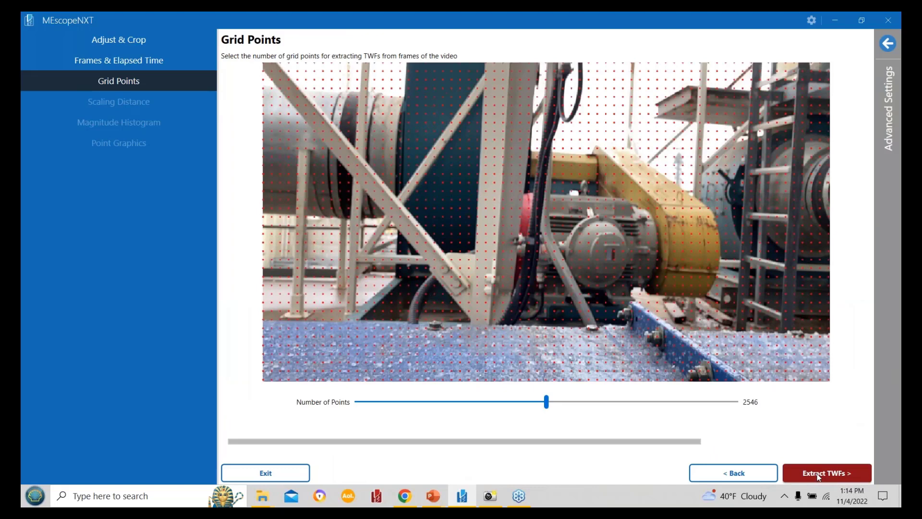
pyautogui.click(549, 405)
pyautogui.click(646, 410)
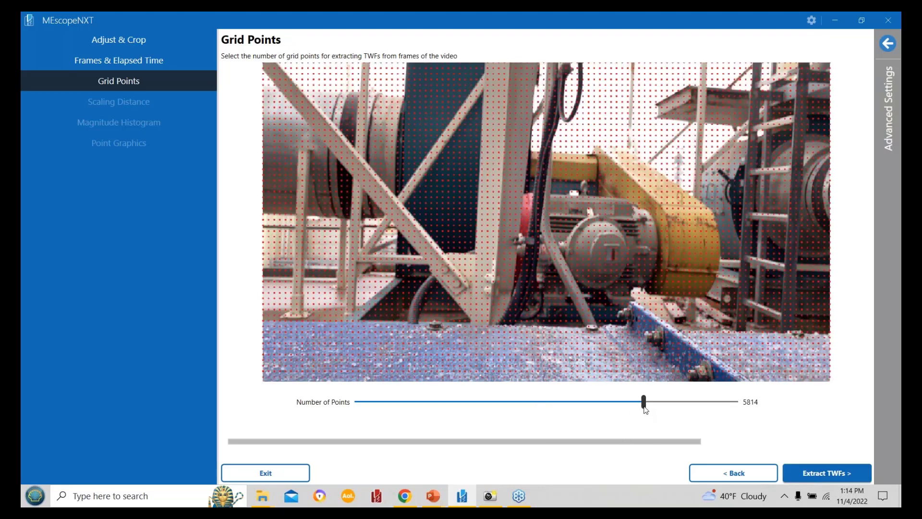
pyautogui.click(595, 407)
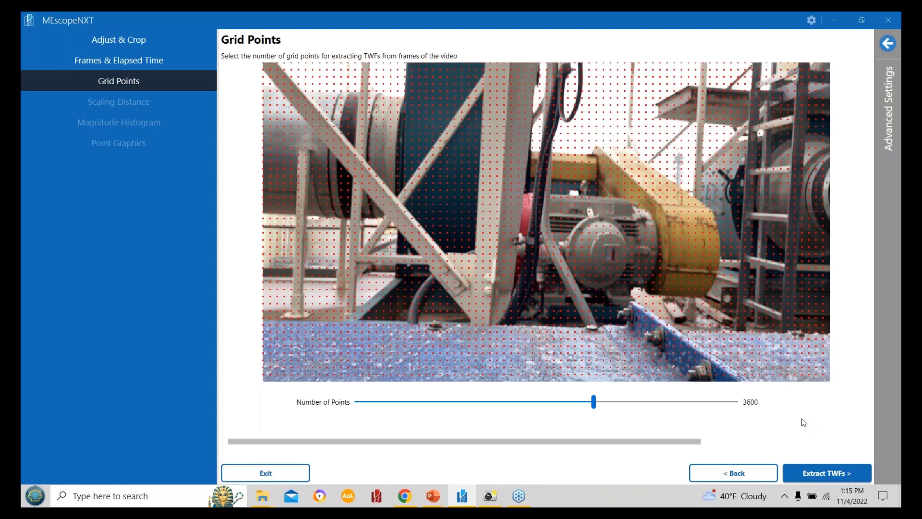
pyautogui.click(812, 473)
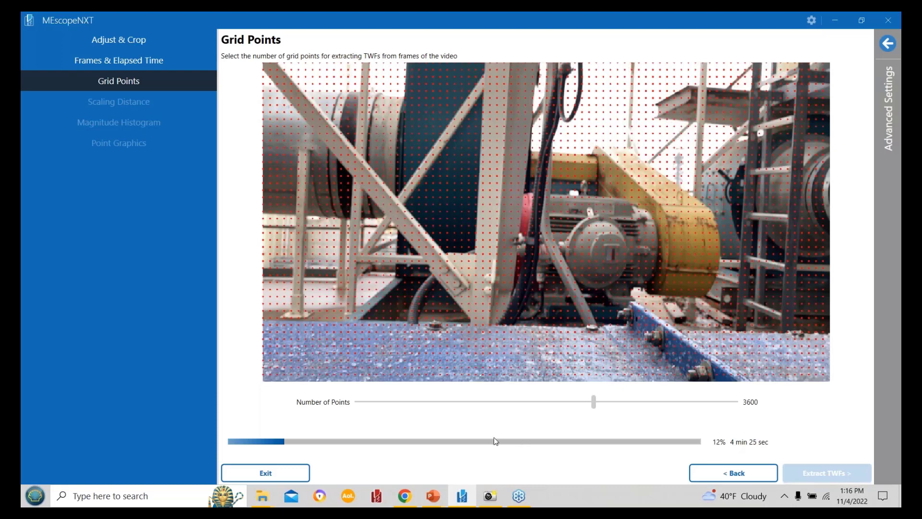
# Switch to the Video ODS Training presentation in PowerPoint and look through the slides on frequency aliasing.
pyautogui.click(434, 497)
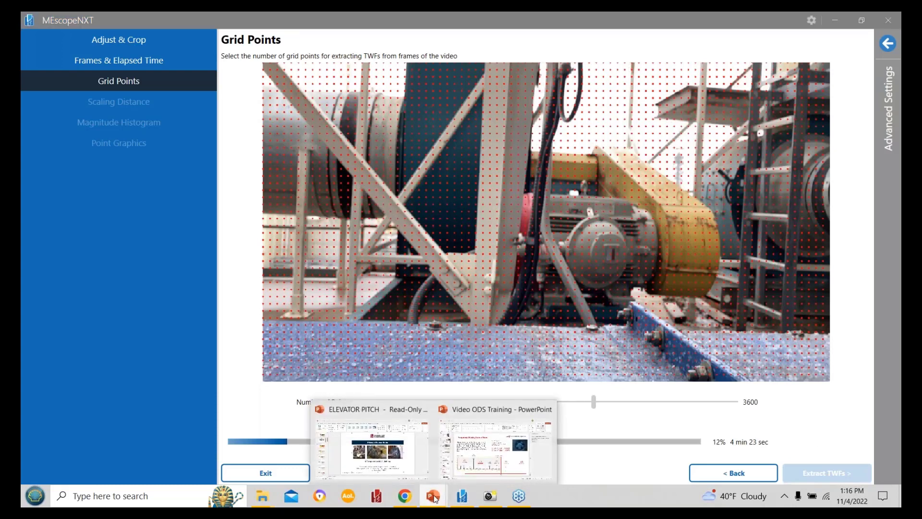
pyautogui.click(485, 439)
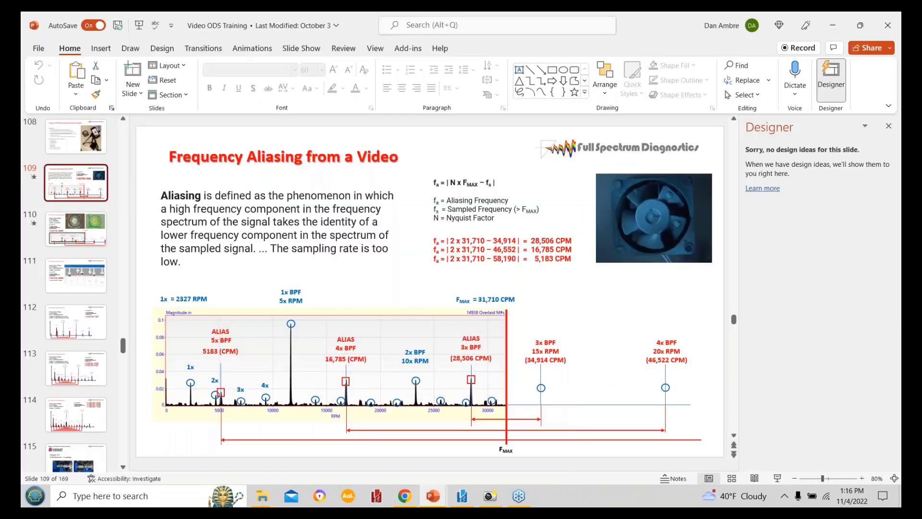
pyautogui.press('pagedown')
pyautogui.press('pageup')
pyautogui.press('pageup')
pyautogui.press('pageup')
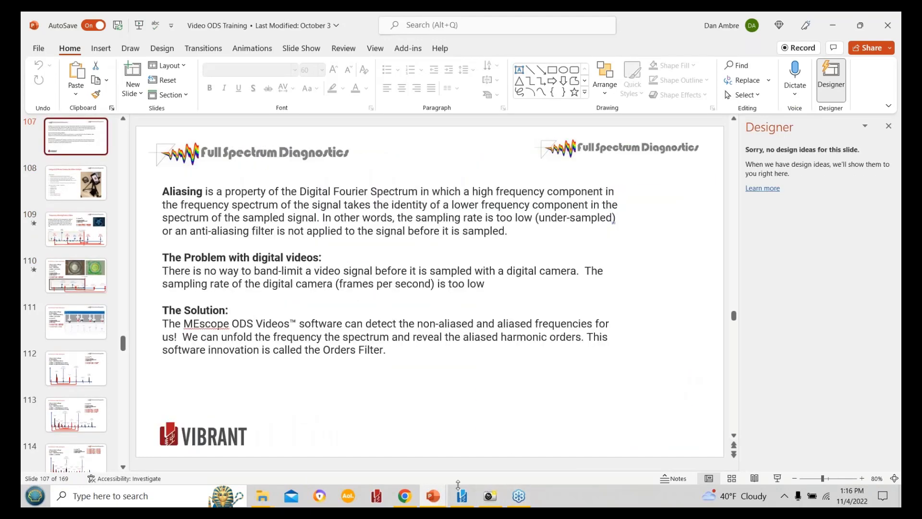
# Switch to the ELEVATOR PITCH presentation and start the slide show at slide 12, Recommended Diagnostic Icons.
pyautogui.moveTo(442, 495)
pyautogui.click(394, 451)
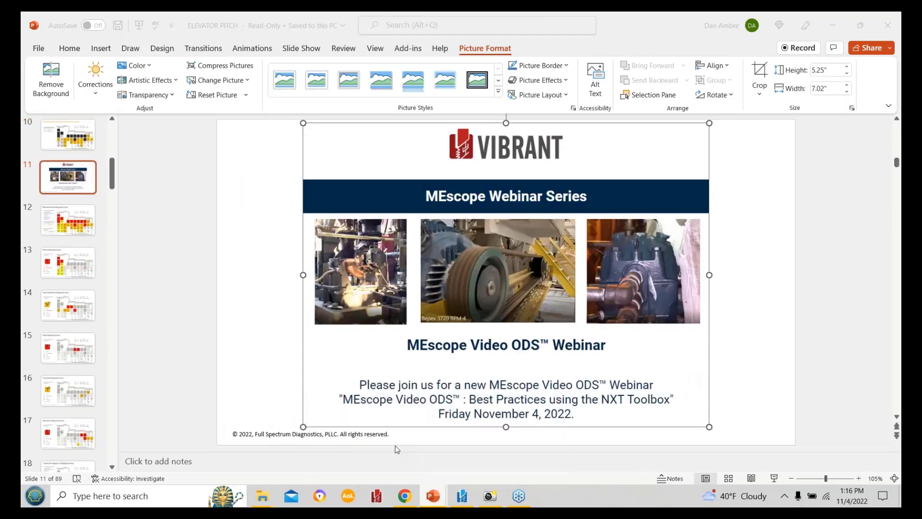
pyautogui.click(76, 234)
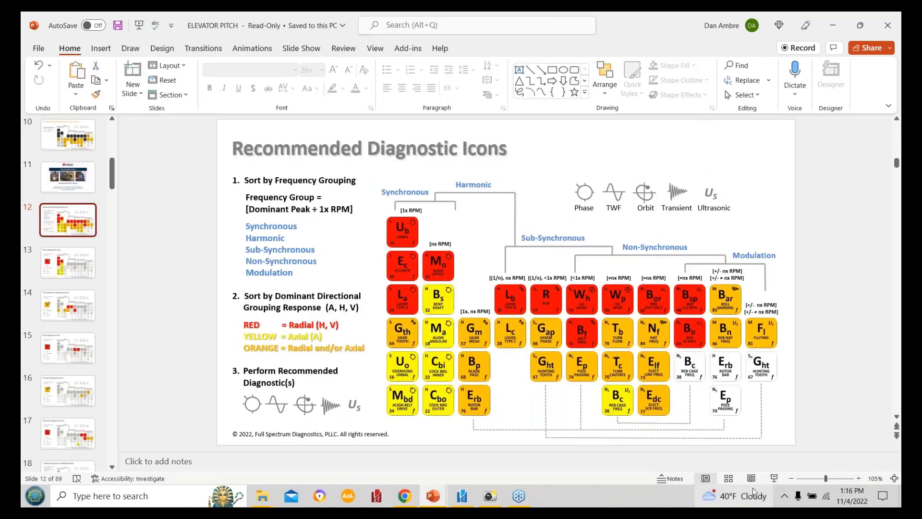
pyautogui.click(774, 479)
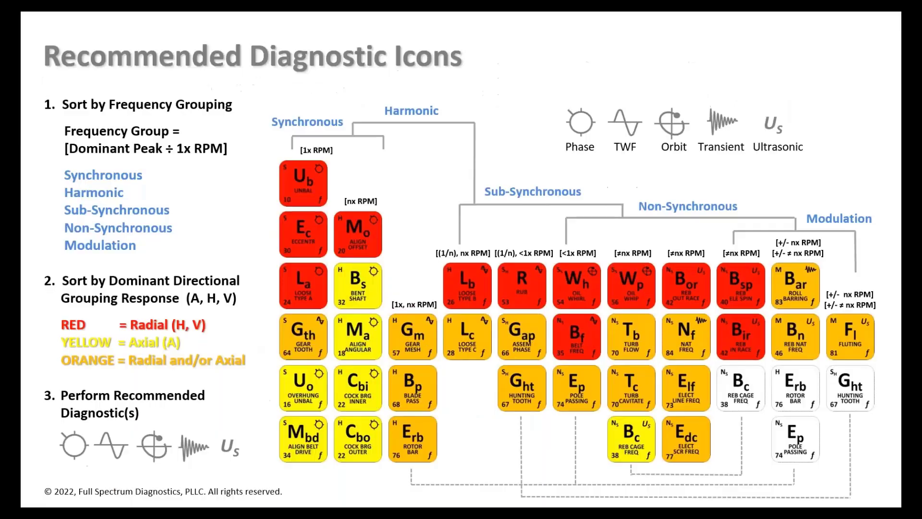
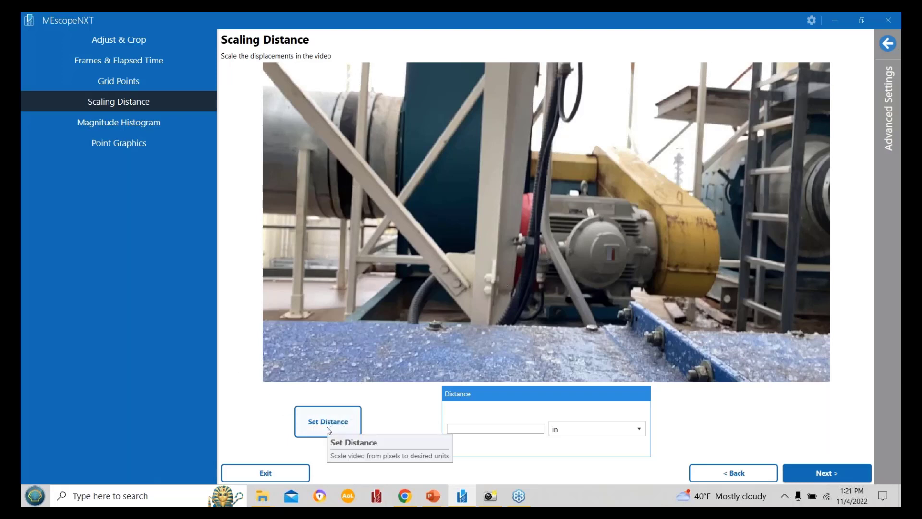
# Set a scaling distance of 60 in along the ladder's side rail and continue to Magnitude Histogram.
pyautogui.click(329, 430)
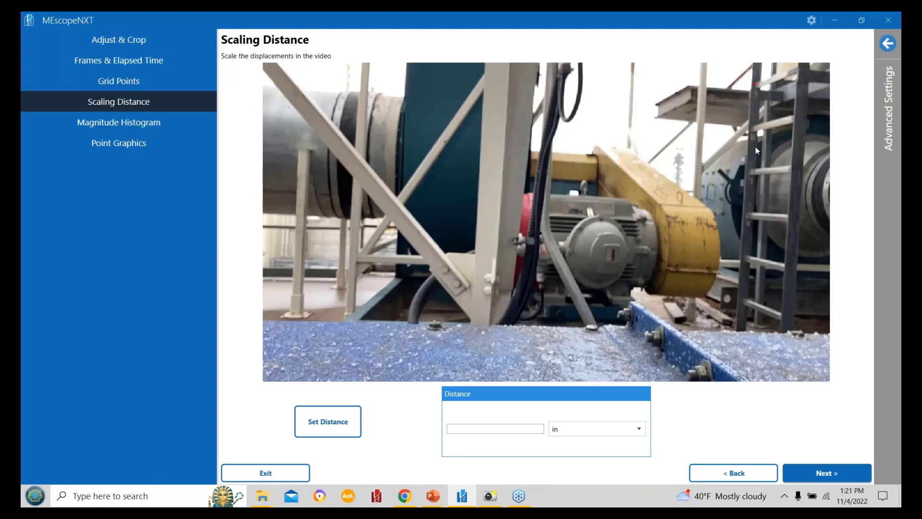
pyautogui.click(743, 303)
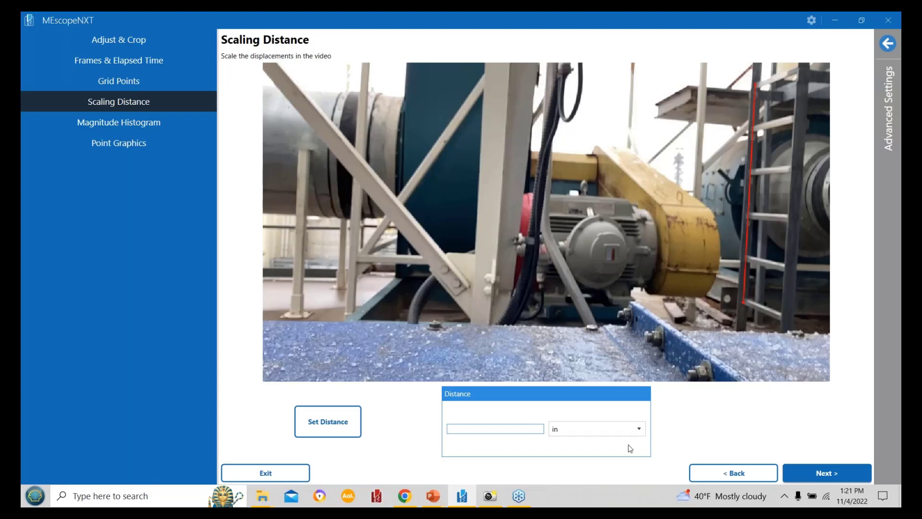
pyautogui.write('60')
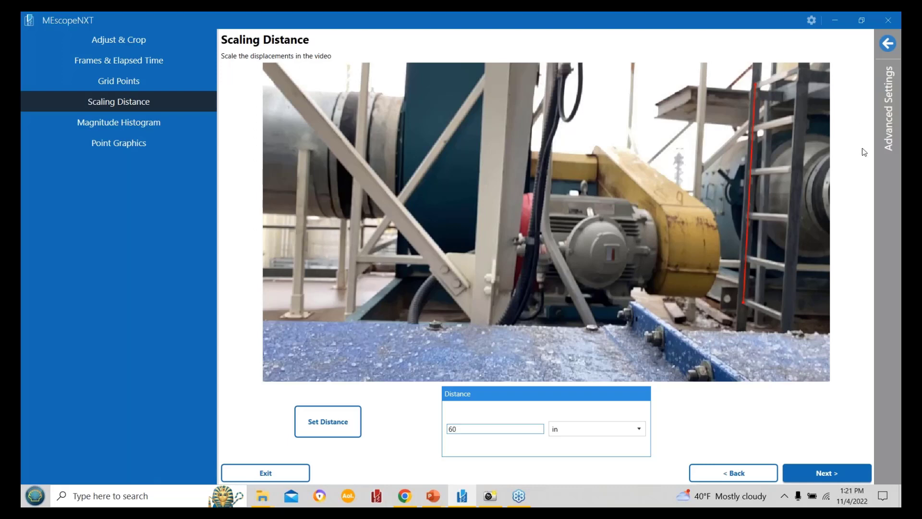
pyautogui.click(822, 474)
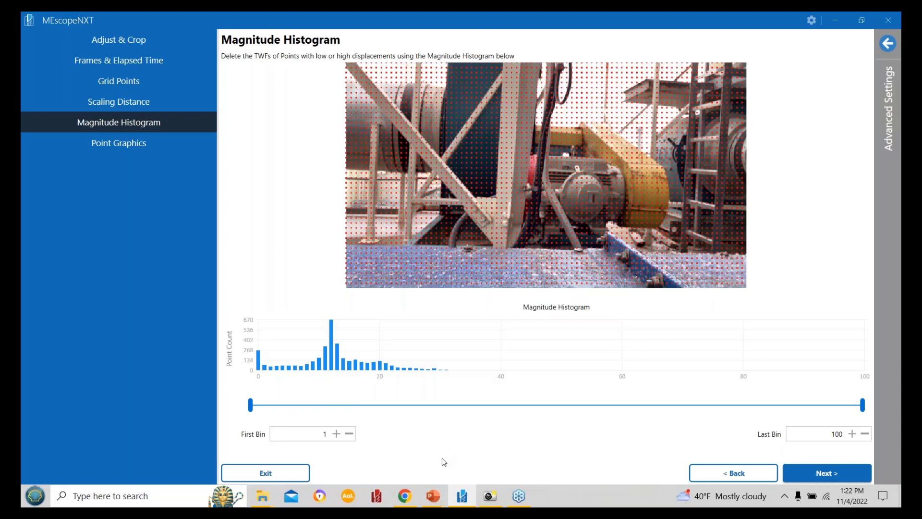
# Try restricting the magnitude histogram to bins 11 through 25, and restore the full range of bins 1 to 100.
pyautogui.moveTo(863, 405); pyautogui.dragTo(832, 405)
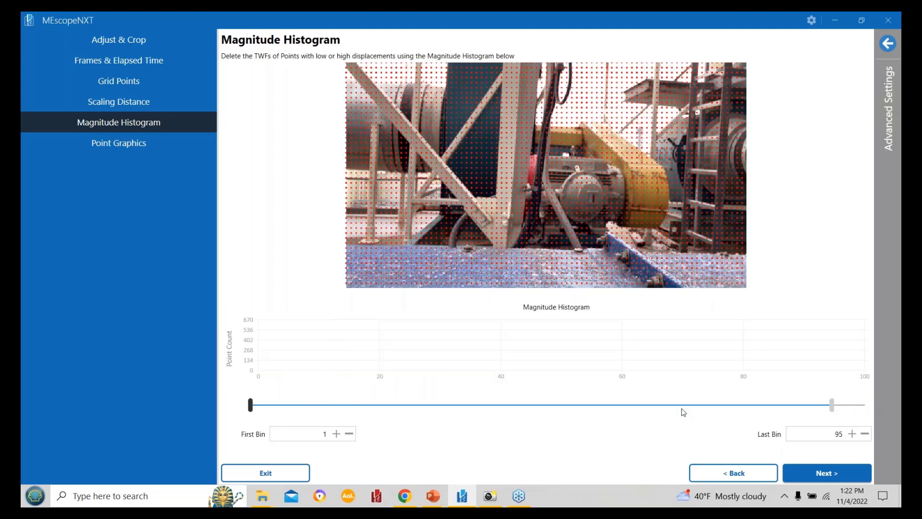
pyautogui.moveTo(683, 412); pyautogui.dragTo(405, 409)
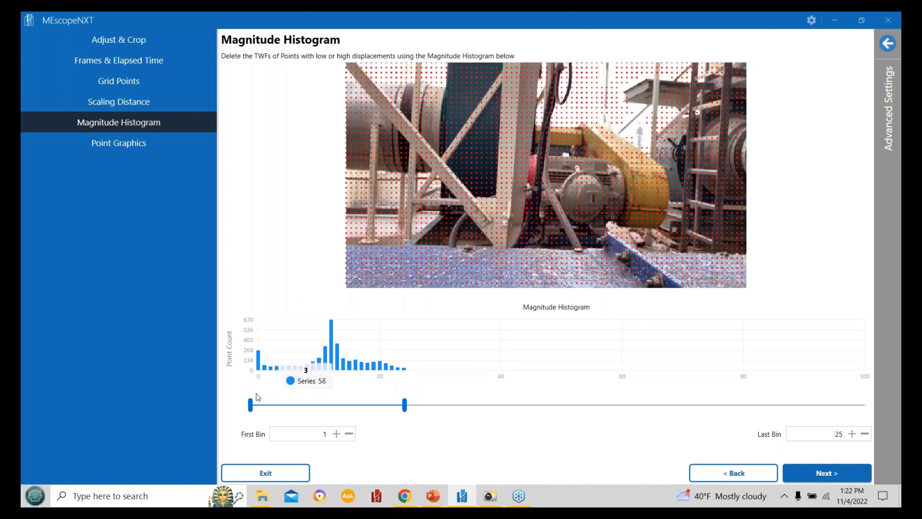
pyautogui.moveTo(250, 404); pyautogui.dragTo(311, 405)
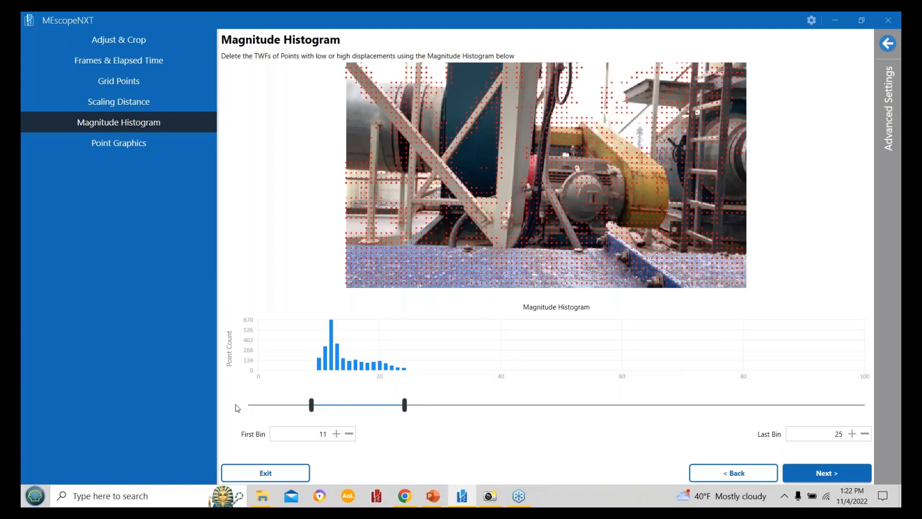
pyautogui.moveTo(312, 407); pyautogui.dragTo(250, 405)
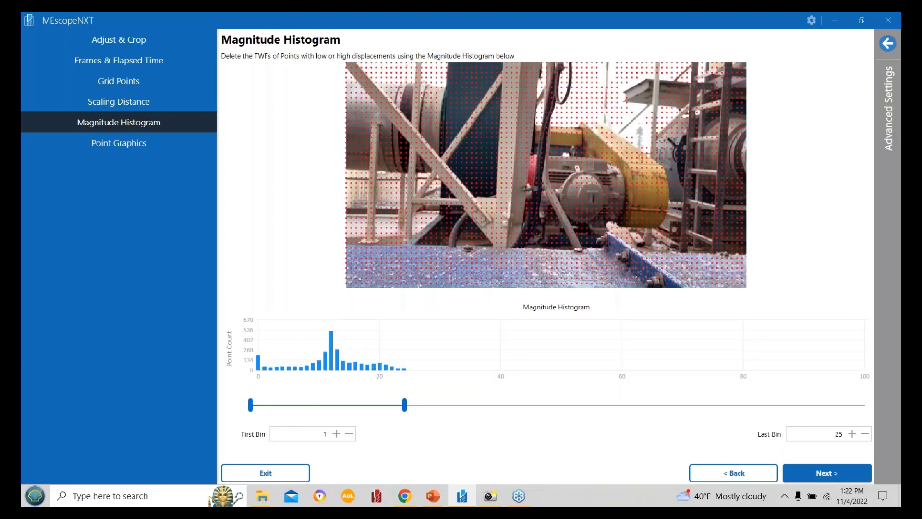
pyautogui.moveTo(405, 406); pyautogui.dragTo(862, 405)
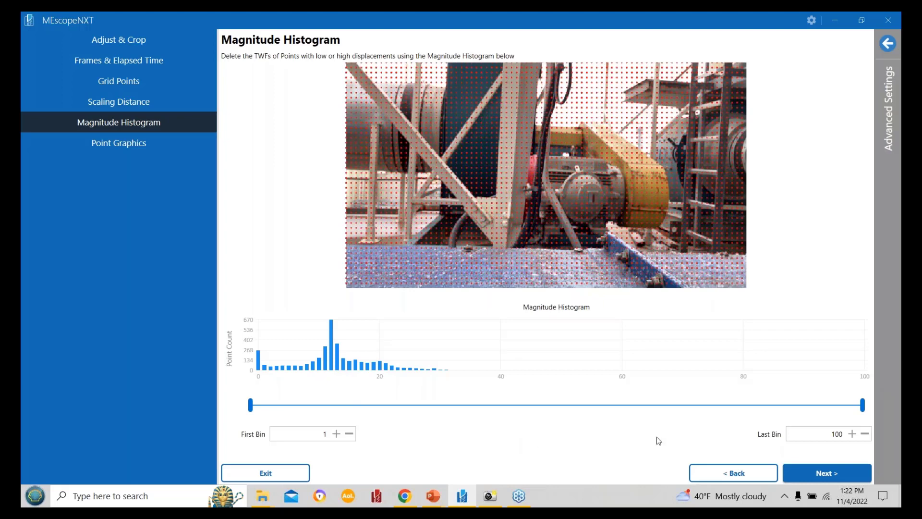
# Accept the magnitude histogram with its full bin range and continue to Point Graphics.
pyautogui.click(806, 478)
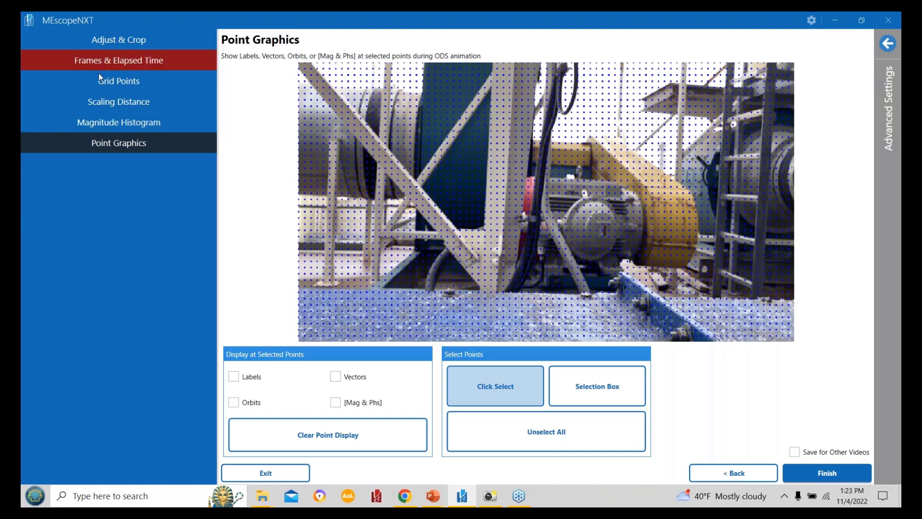
# Finish the setup to create the Video ODS, and place the line cursor on the DFT envelope at about 1670 RPM.
pyautogui.click(826, 474)
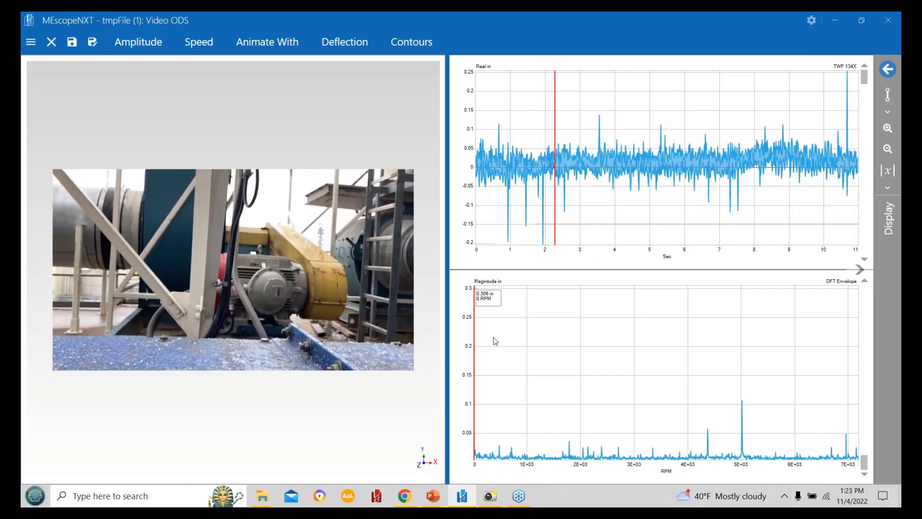
pyautogui.click(522, 282)
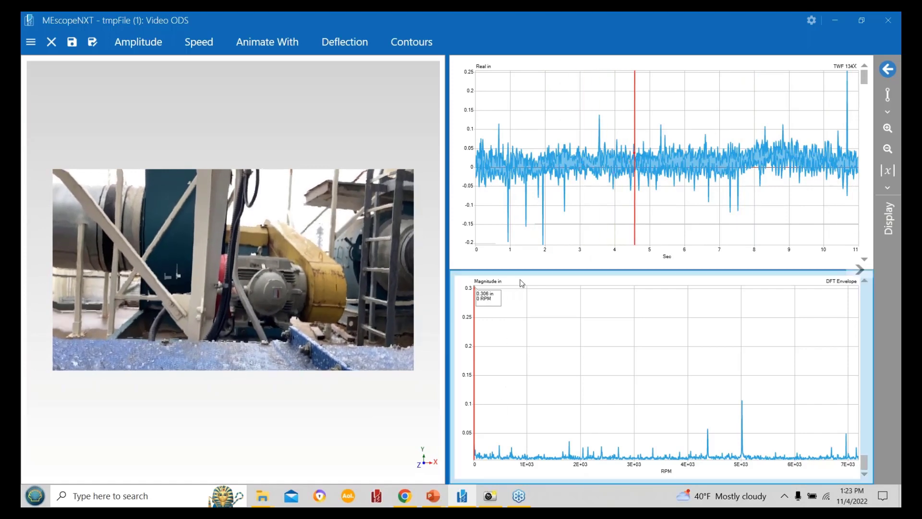
pyautogui.click(570, 455)
pyautogui.press('Right')
pyautogui.press('Right')
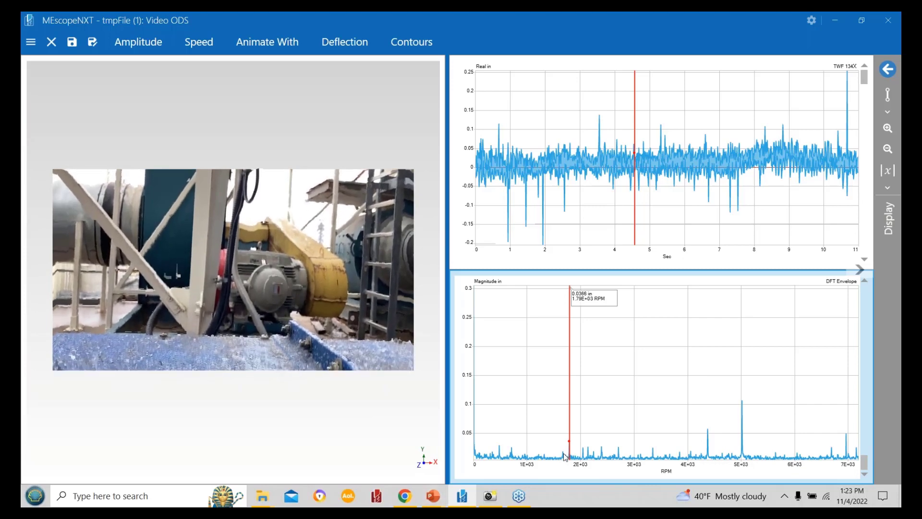
pyautogui.click(564, 456)
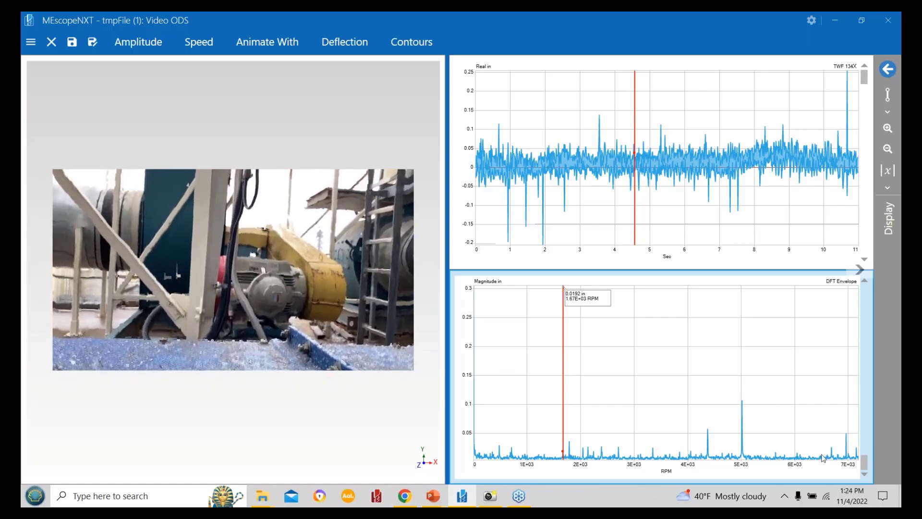
# Display DFT 2292Y and place the line cursor on its peak at about 1790 RPM.
pyautogui.moveTo(868, 462); pyautogui.dragTo(860, 387)
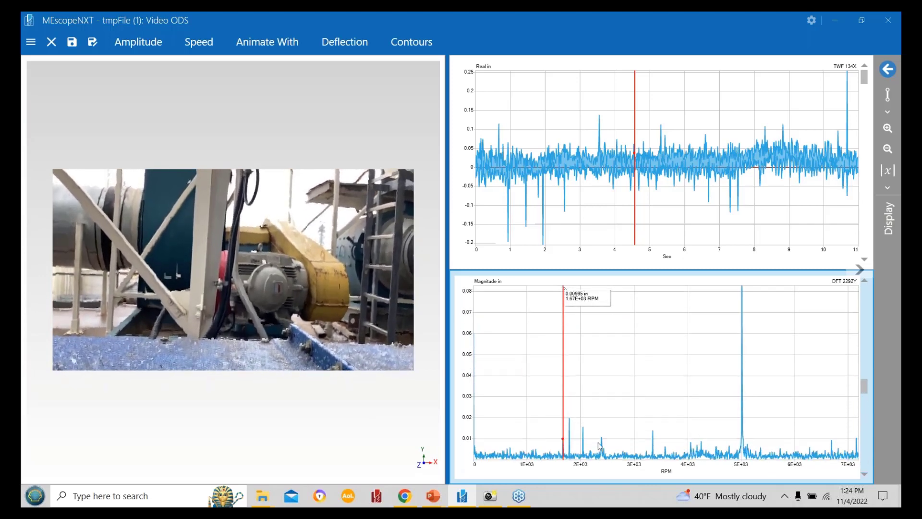
pyautogui.click(568, 437)
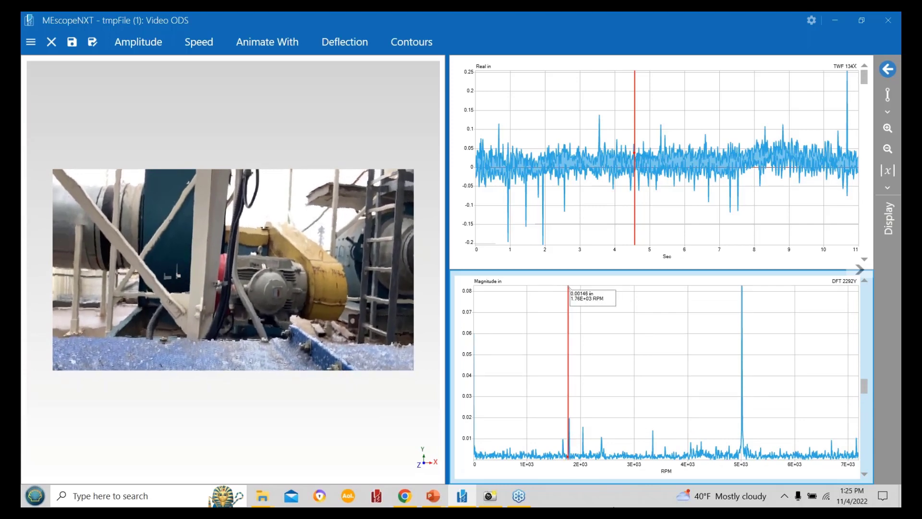
pyautogui.press('Right')
pyautogui.press('Right')
pyautogui.press('Right')
pyautogui.press('Right')
pyautogui.press('Right')
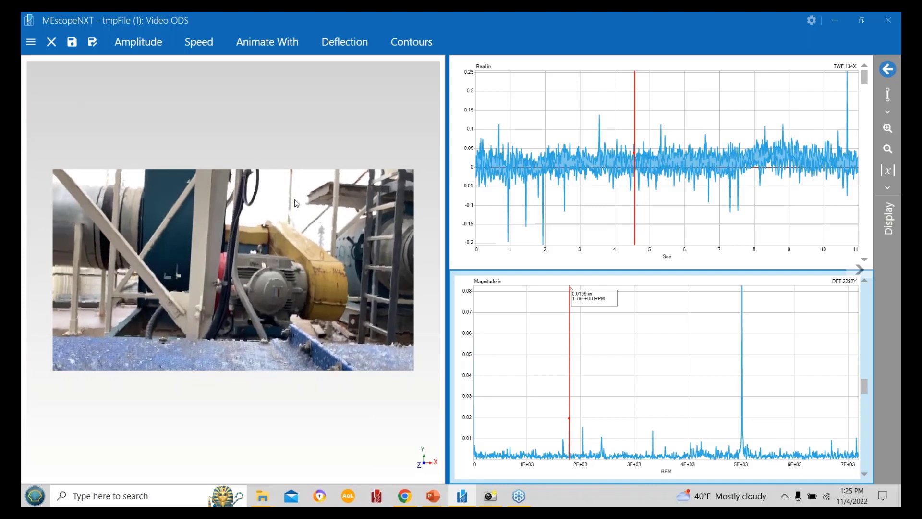
# View the list of result sets for the Video ODS, return to the animation and display DFT 2202X.
pyautogui.click(31, 45)
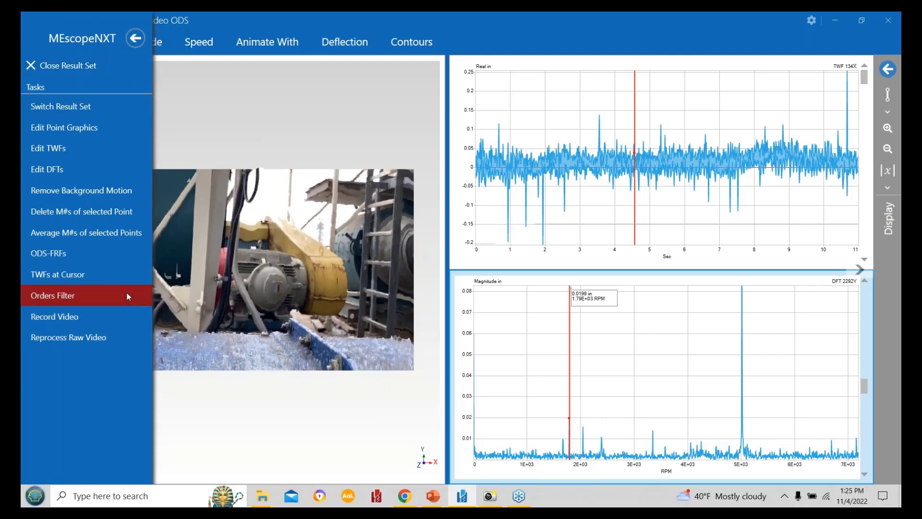
pyautogui.click(51, 105)
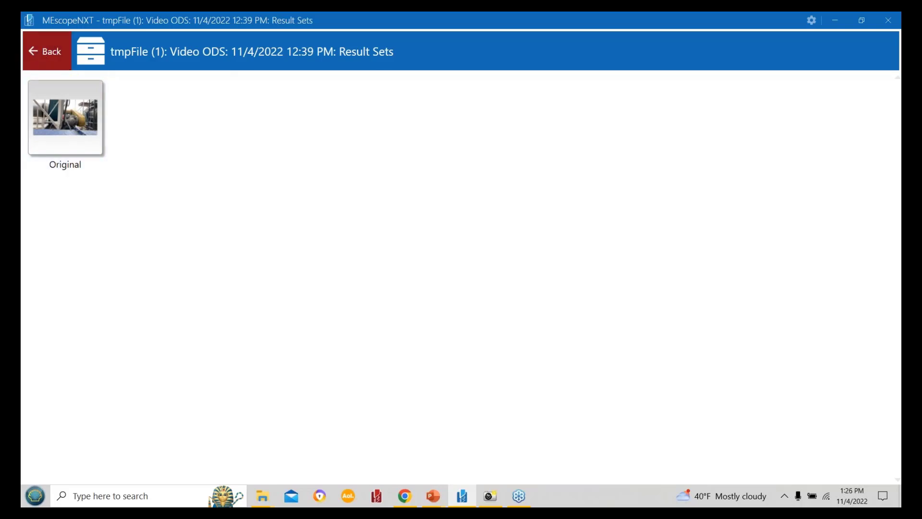
pyautogui.click(51, 50)
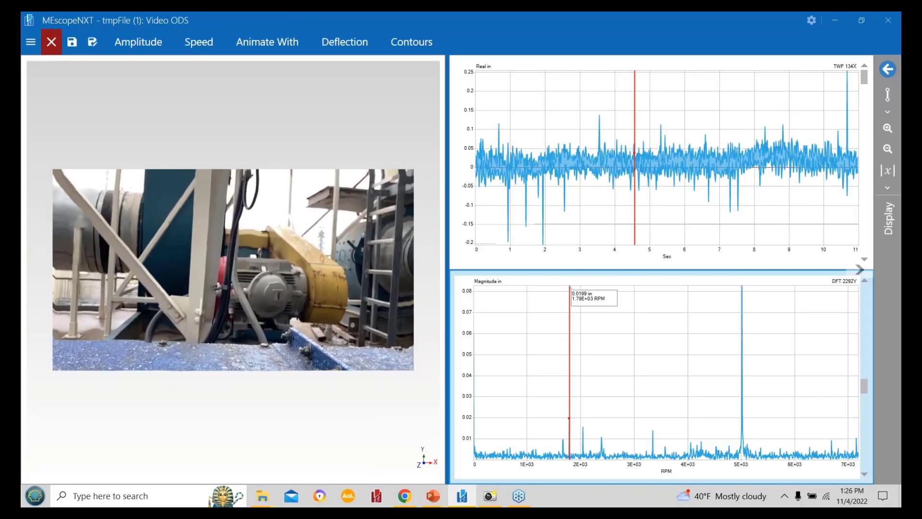
pyautogui.click(31, 44)
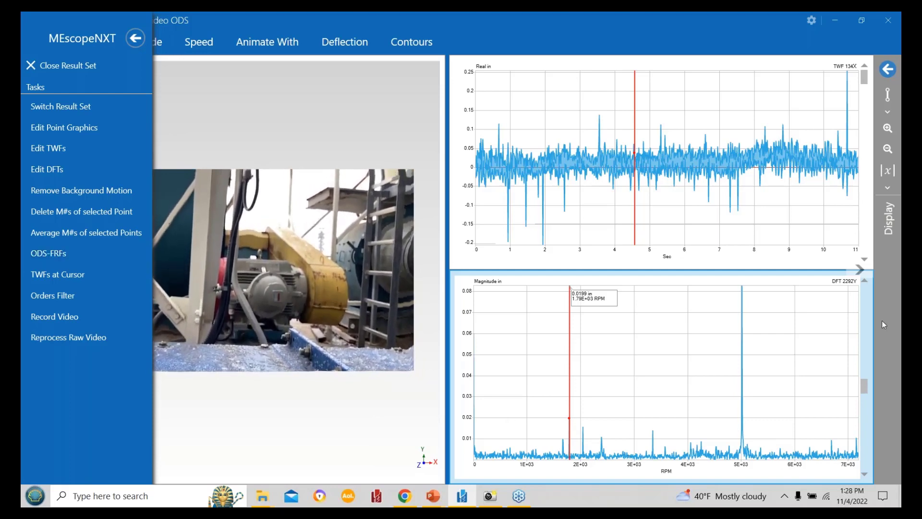
pyautogui.moveTo(864, 384); pyautogui.dragTo(862, 360)
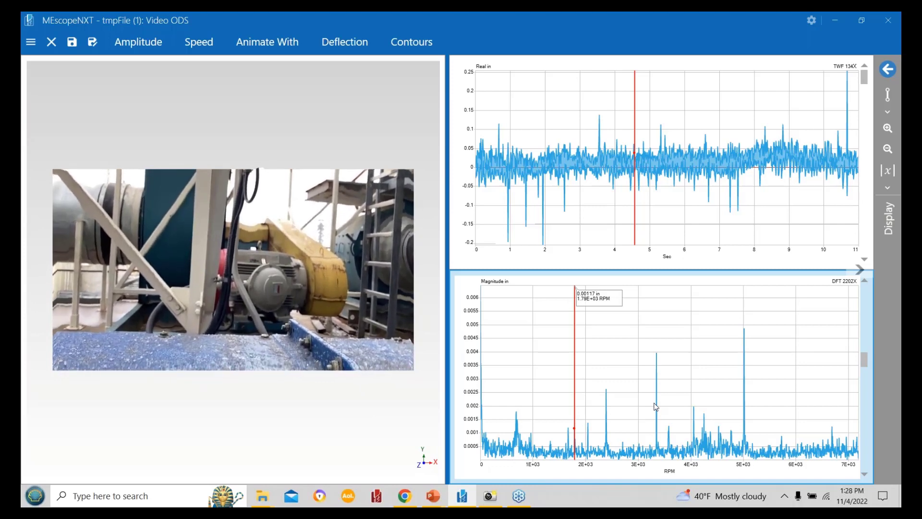
# Start Remove Background Motion and outline the background points from the steel column, around the yellow housing, to the ladder side of the image.
pyautogui.click(25, 42)
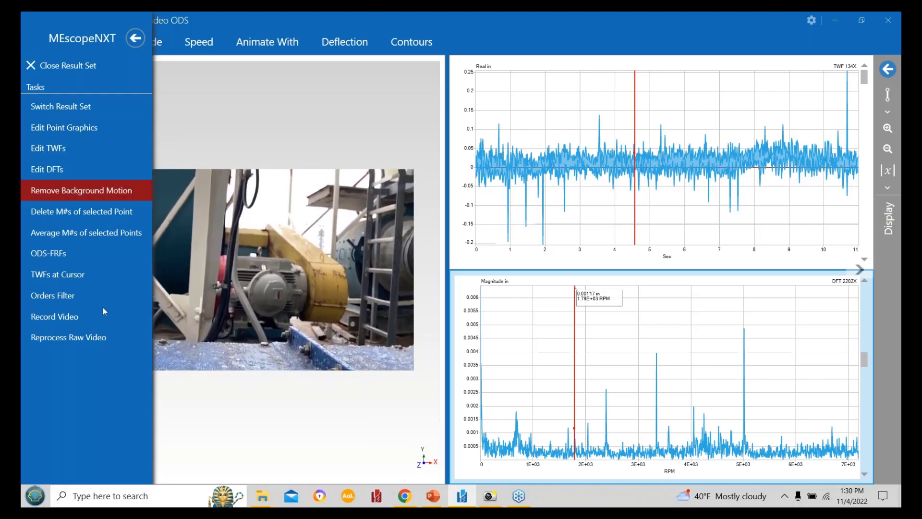
pyautogui.click(68, 189)
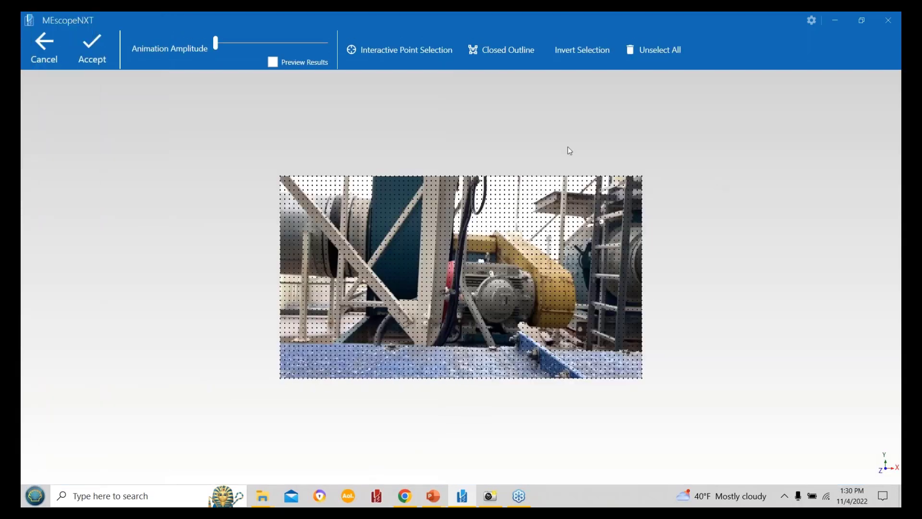
pyautogui.click(397, 54)
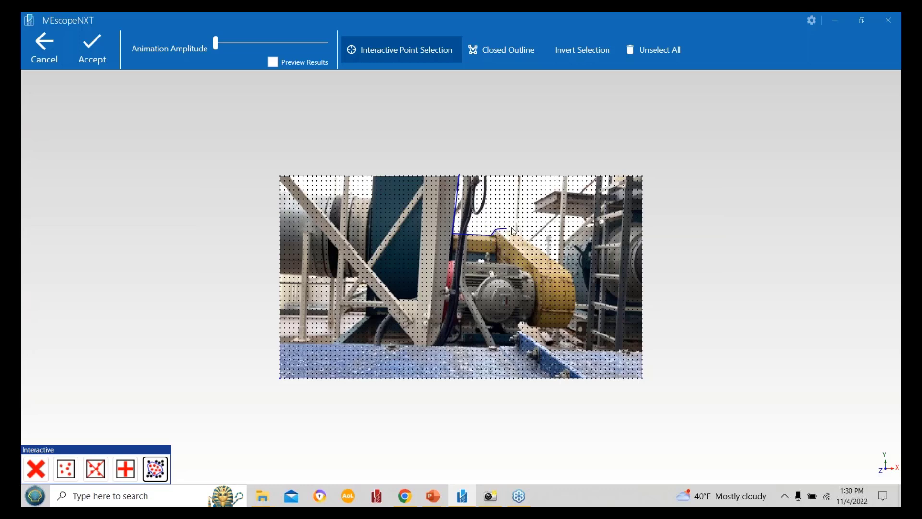
pyautogui.click(572, 275)
pyautogui.click(564, 329)
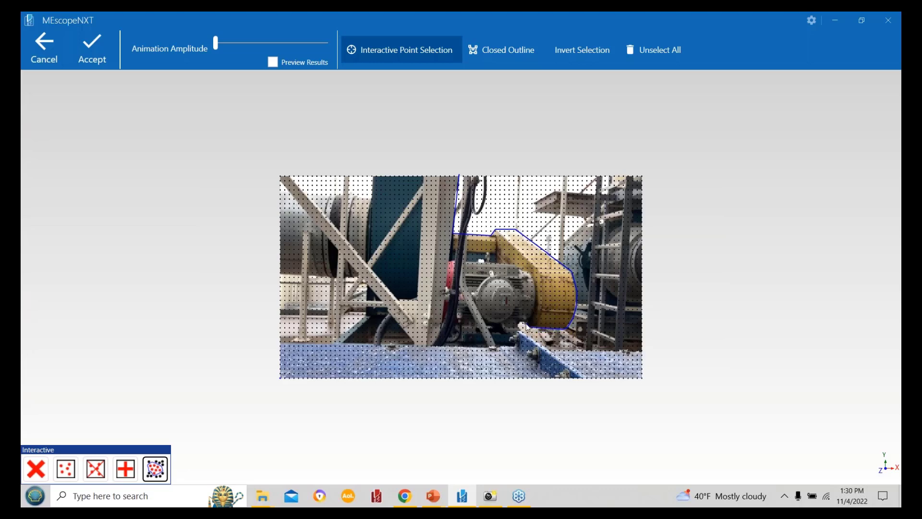
pyautogui.click(520, 322)
pyautogui.click(549, 351)
pyautogui.click(642, 350)
pyautogui.click(641, 176)
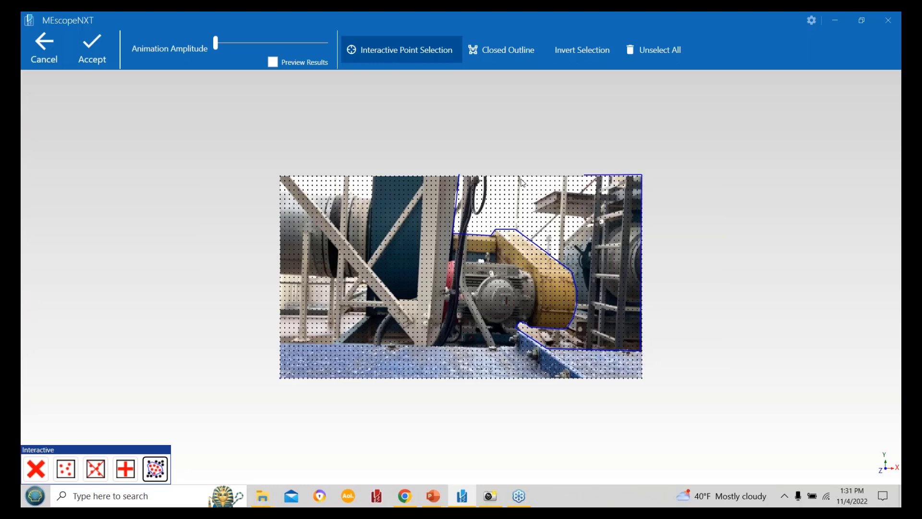
pyautogui.click(459, 178)
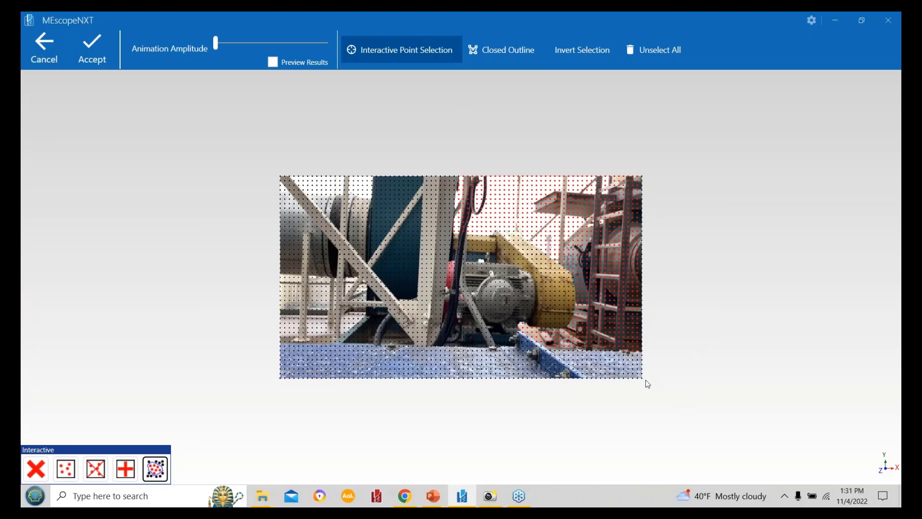
# Add the points on the blue foreground beam and in the open background above the duct to the selection.
pyautogui.moveTo(643, 378)
pyautogui.mouseDown()
pyautogui.moveTo(642, 350)
pyautogui.moveTo(547, 358)
pyautogui.moveTo(548, 347)
pyautogui.moveTo(519, 334)
pyautogui.moveTo(510, 343)
pyautogui.mouseUp()
pyautogui.moveTo(516, 347)
pyautogui.mouseDown()
pyautogui.moveTo(307, 342)
pyautogui.moveTo(282, 346)
pyautogui.moveTo(281, 369)
pyautogui.moveTo(290, 382)
pyautogui.moveTo(644, 382)
pyautogui.mouseUp()
pyautogui.moveTo(279, 182)
pyautogui.mouseDown()
pyautogui.moveTo(292, 193)
pyautogui.moveTo(279, 194)
pyautogui.moveTo(280, 182)
pyautogui.moveTo(371, 199)
pyautogui.moveTo(343, 195)
pyautogui.moveTo(345, 177)
pyautogui.moveTo(293, 180)
pyautogui.mouseUp()
pyautogui.moveTo(373, 177)
pyautogui.mouseDown()
pyautogui.moveTo(349, 177)
pyautogui.moveTo(351, 201)
pyautogui.moveTo(373, 199)
pyautogui.moveTo(375, 179)
pyautogui.mouseUp()
# Outline the background points in the gaps between the posts and braces beneath the duct, and accept the background motion removal.
pyautogui.moveTo(280, 275); pyautogui.dragTo(301, 339)
pyautogui.moveTo(283, 344)
pyautogui.mouseDown()
pyautogui.moveTo(275, 278)
pyautogui.moveTo(311, 278)
pyautogui.moveTo(311, 338)
pyautogui.mouseUp()
pyautogui.moveTo(331, 343); pyautogui.dragTo(330, 277)
pyautogui.moveTo(343, 337)
pyautogui.mouseDown()
pyautogui.moveTo(341, 320)
pyautogui.moveTo(368, 316)
pyautogui.moveTo(357, 288)
pyautogui.moveTo(351, 299)
pyautogui.moveTo(365, 300)
pyautogui.moveTo(362, 276)
pyautogui.mouseUp()
pyautogui.doubleClick(360, 282)
pyautogui.click(357, 277)
pyautogui.click(345, 277)
pyautogui.click(344, 294)
pyautogui.doubleClick(358, 279)
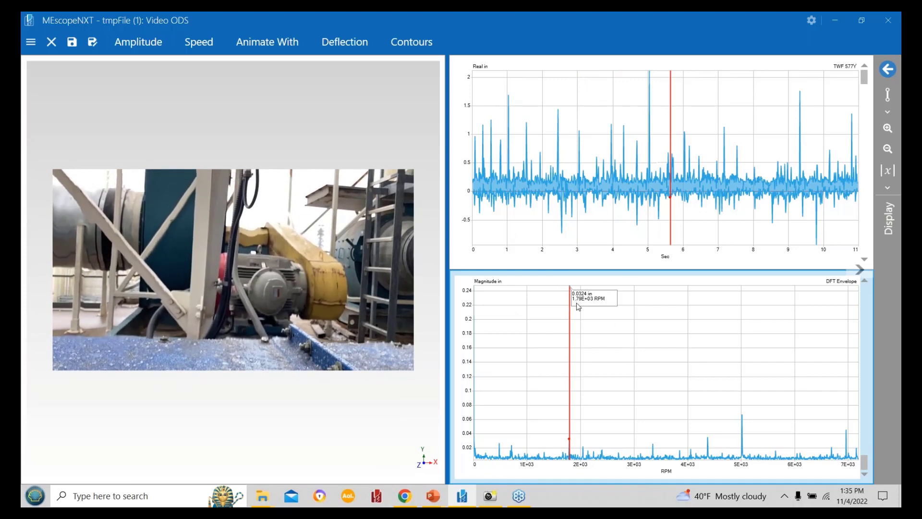
# Enlarge the animated machine video to fill a widened view, keeping the TWF and DFT graphs readable beside it.
pyautogui.moveTo(497, 502)
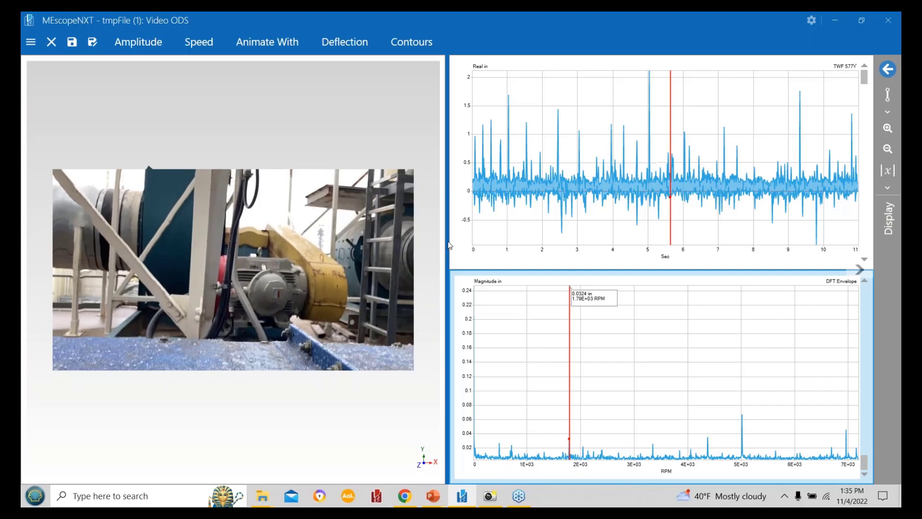
pyautogui.click(485, 231)
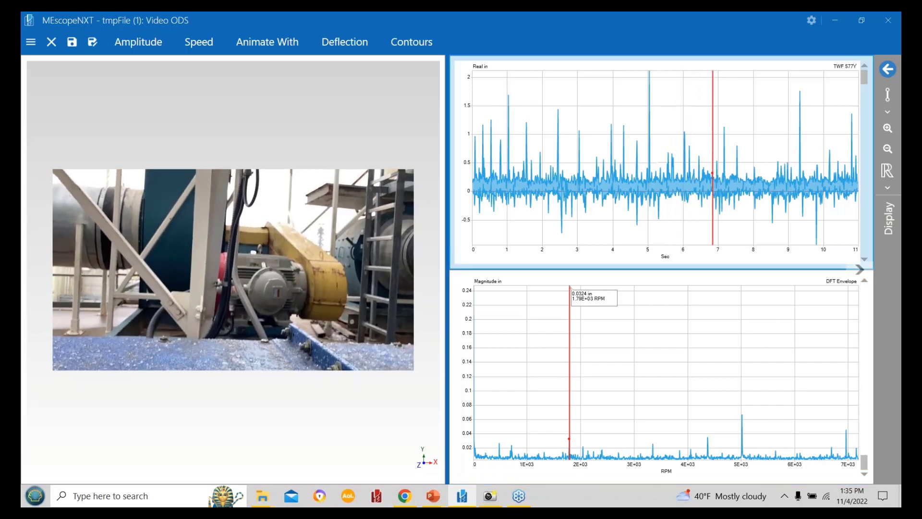
pyautogui.moveTo(447, 332); pyautogui.dragTo(775, 334)
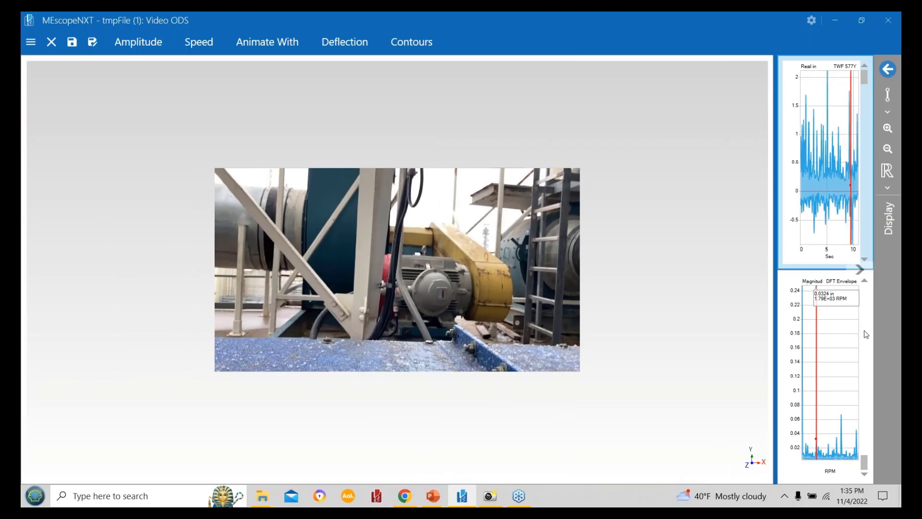
pyautogui.click(837, 283)
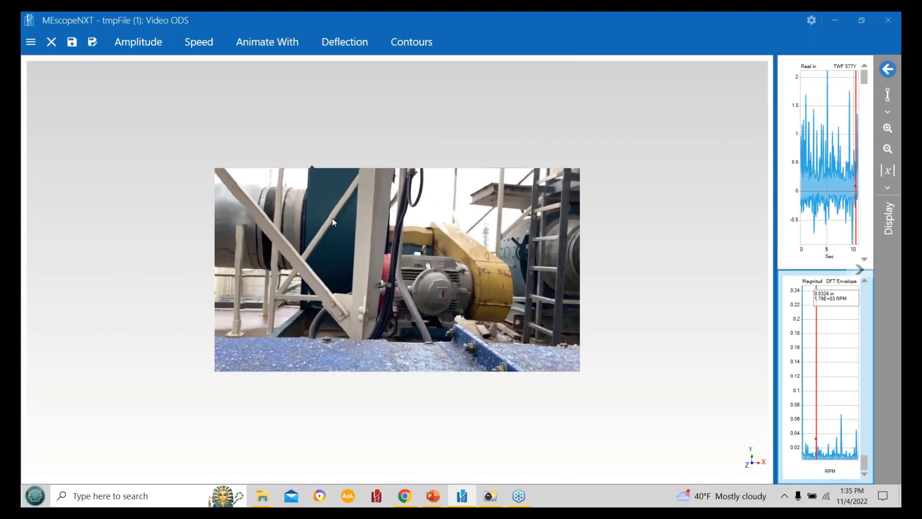
pyautogui.click(710, 142)
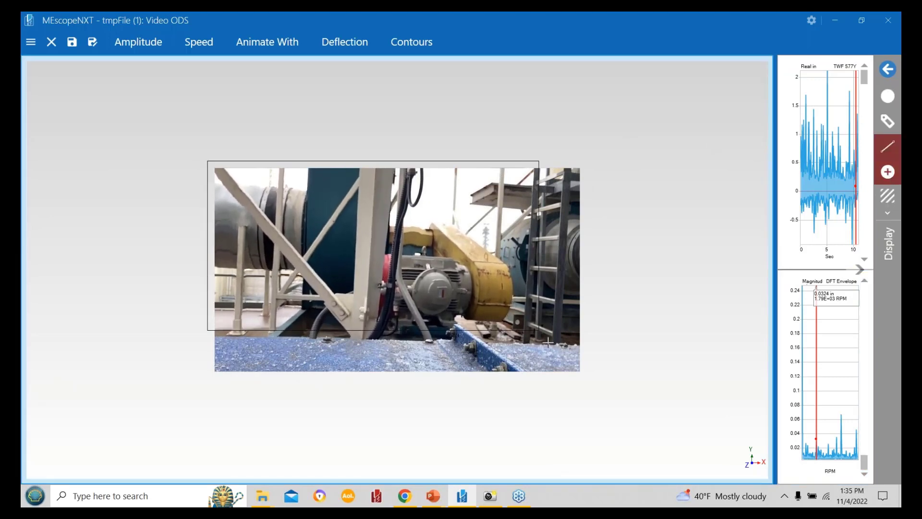
pyautogui.moveTo(589, 377); pyautogui.dragTo(750, 469)
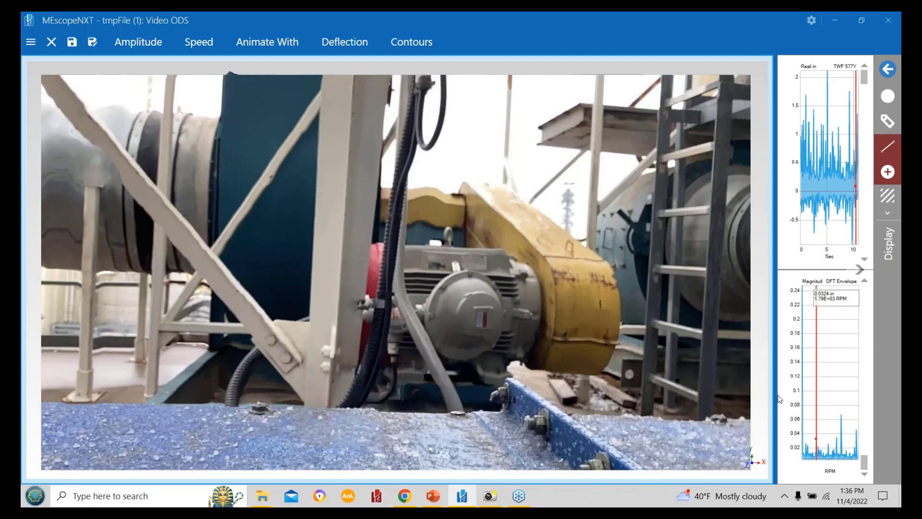
pyautogui.moveTo(685, 394); pyautogui.dragTo(656, 394)
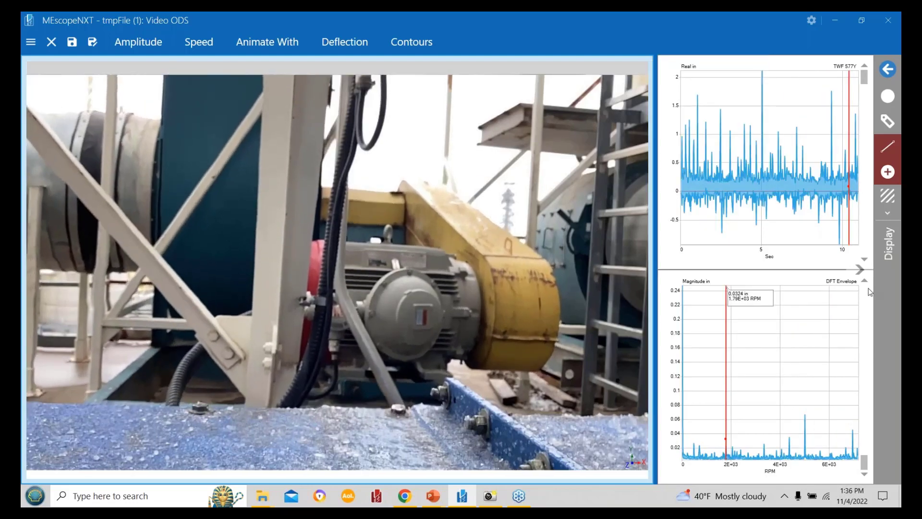
# Display DFT 982X and place the line cursor on its peak at about 1670 RPM to animate that ODS.
pyautogui.click(867, 471)
pyautogui.scroll(1, 867, 472)
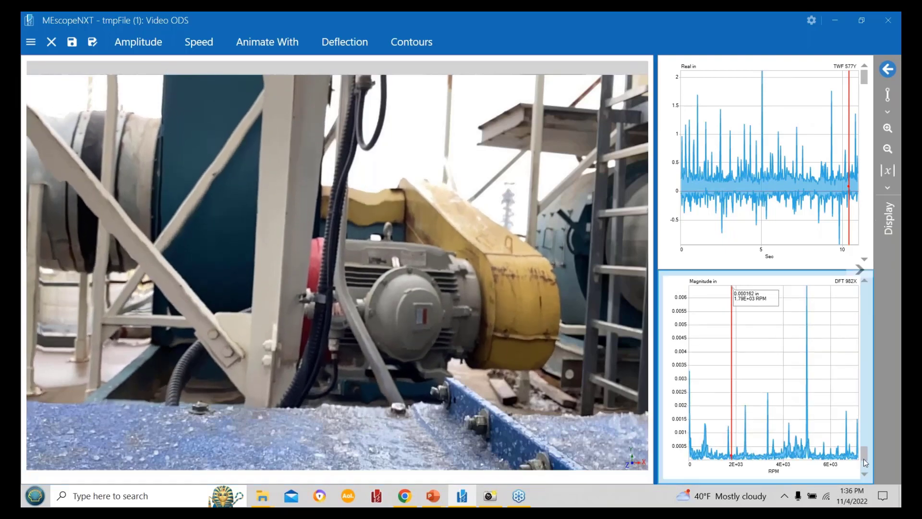
pyautogui.click(728, 434)
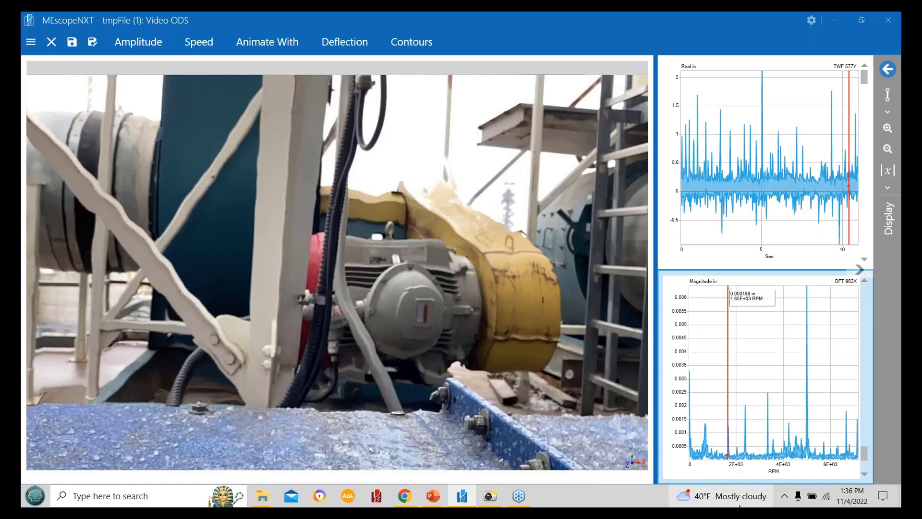
pyautogui.moveTo(740, 506)
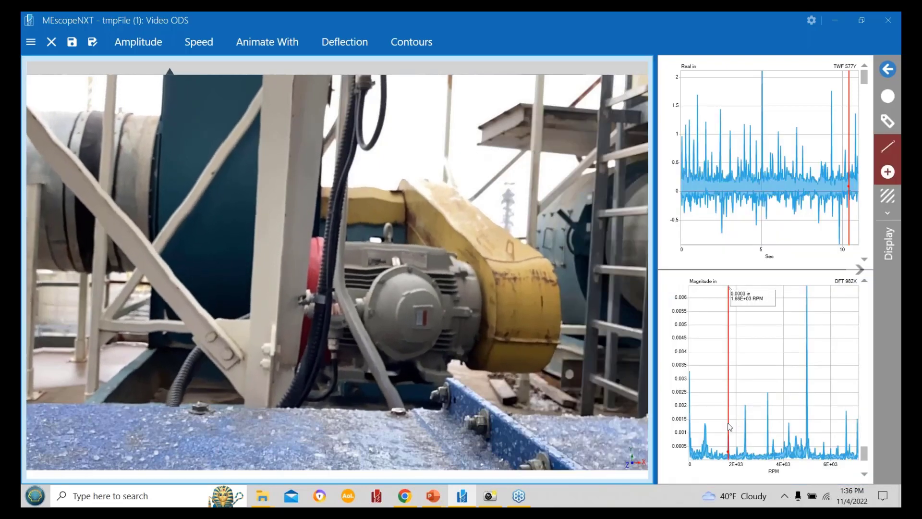
pyautogui.click(729, 427)
pyautogui.press('Right')
pyautogui.press('Right')
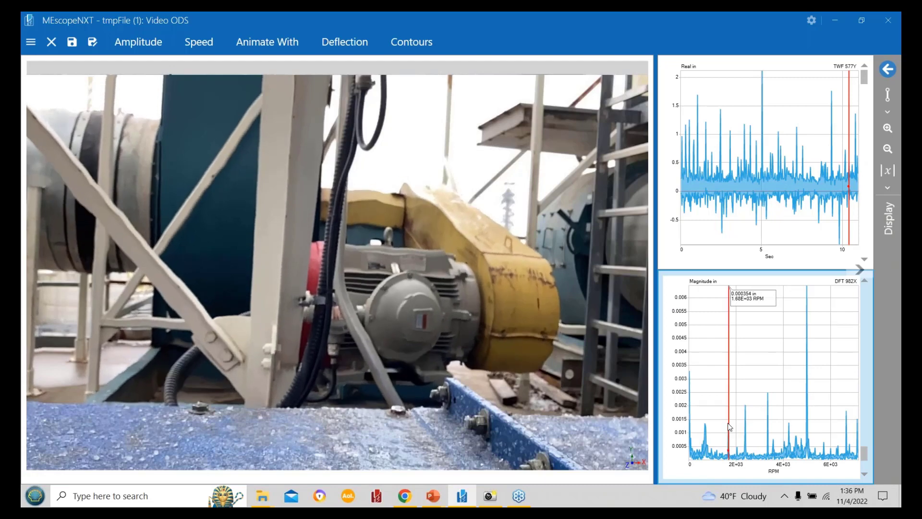
pyautogui.press('Left')
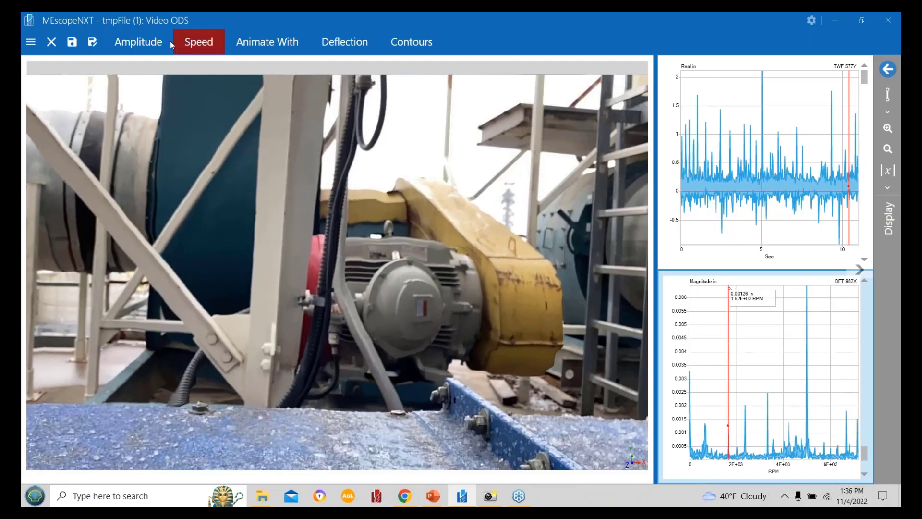
# Set the animation amplitude to 2.
pyautogui.click(144, 43)
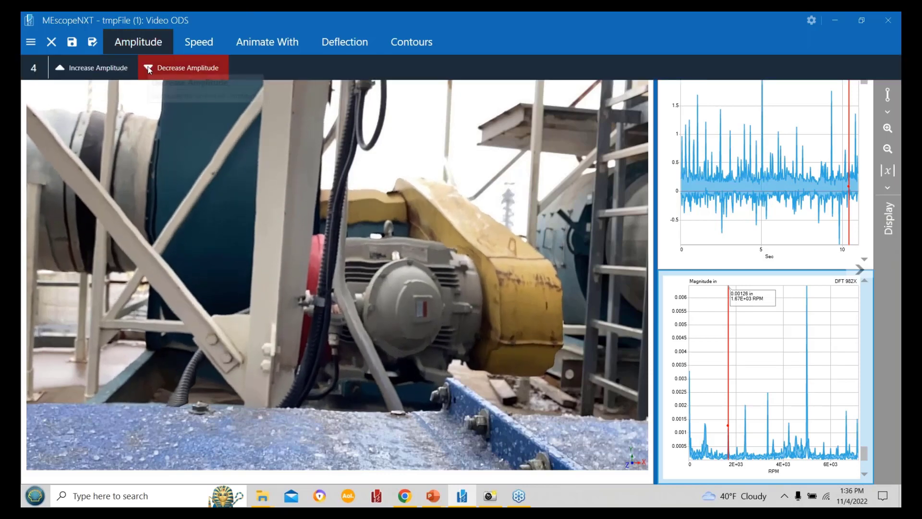
pyautogui.click(149, 70)
pyautogui.click(149, 69)
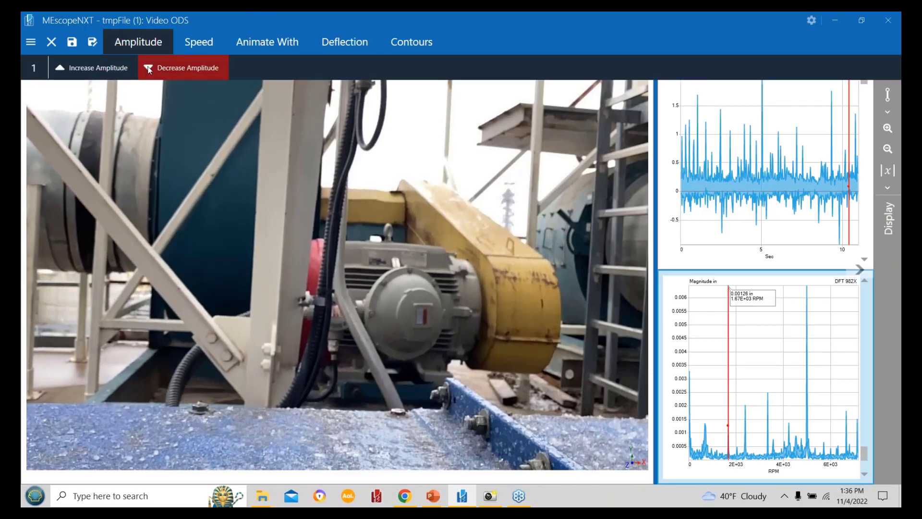
pyautogui.click(88, 68)
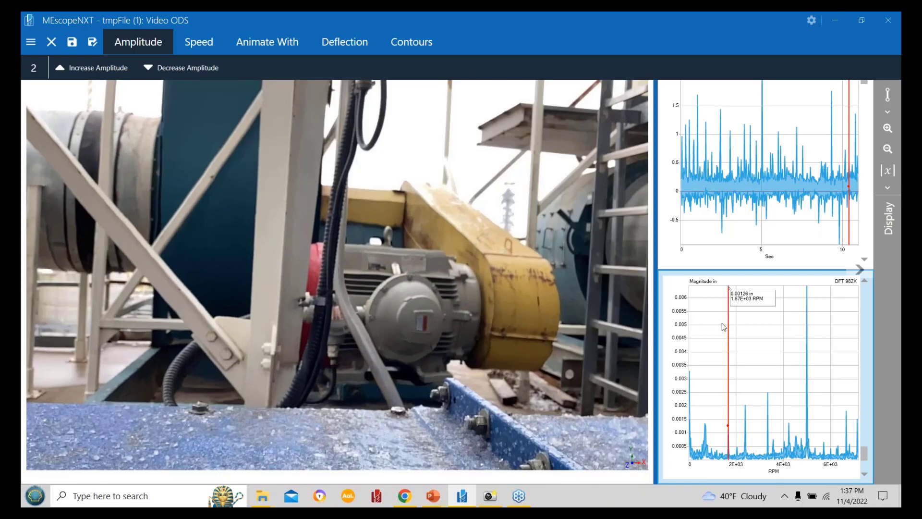
# Place the DFT 982X line cursor on the peaks at about 2380 RPM and 704 RPM to view their deflection shapes.
pyautogui.click(745, 433)
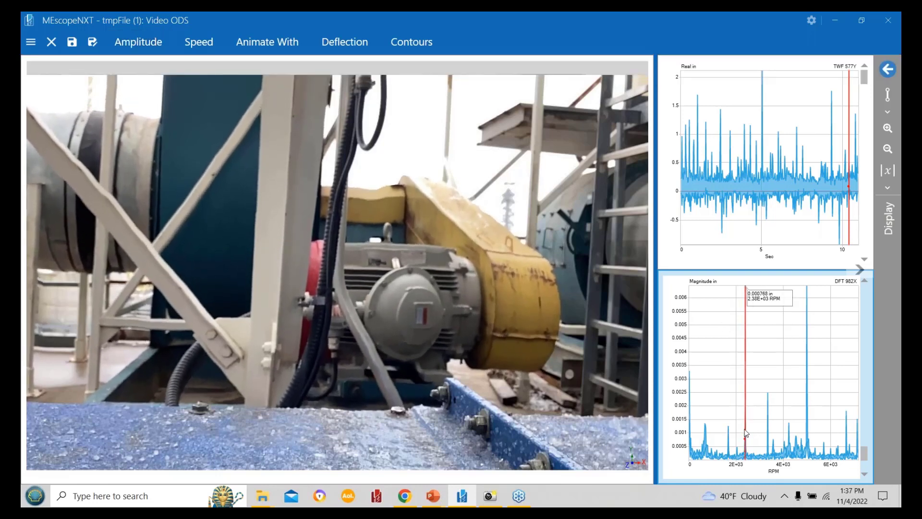
pyautogui.press('Right')
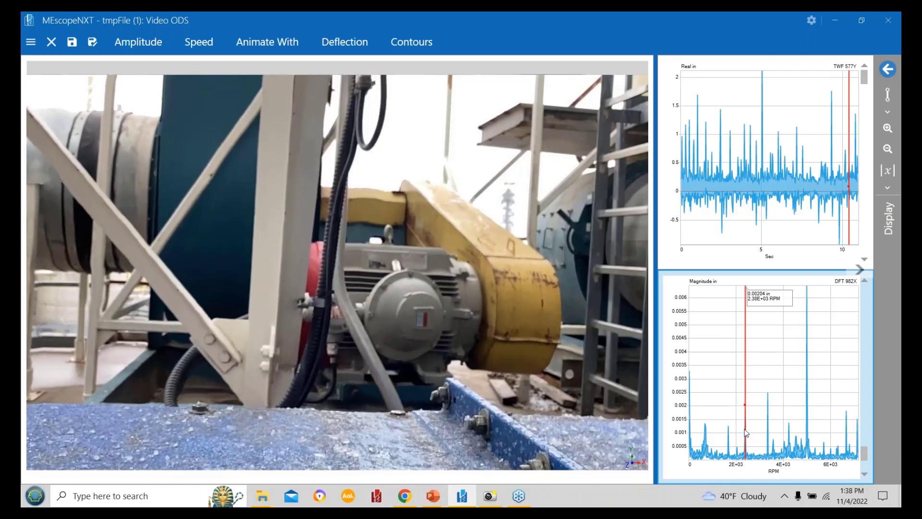
pyautogui.click(705, 429)
pyautogui.press('Right')
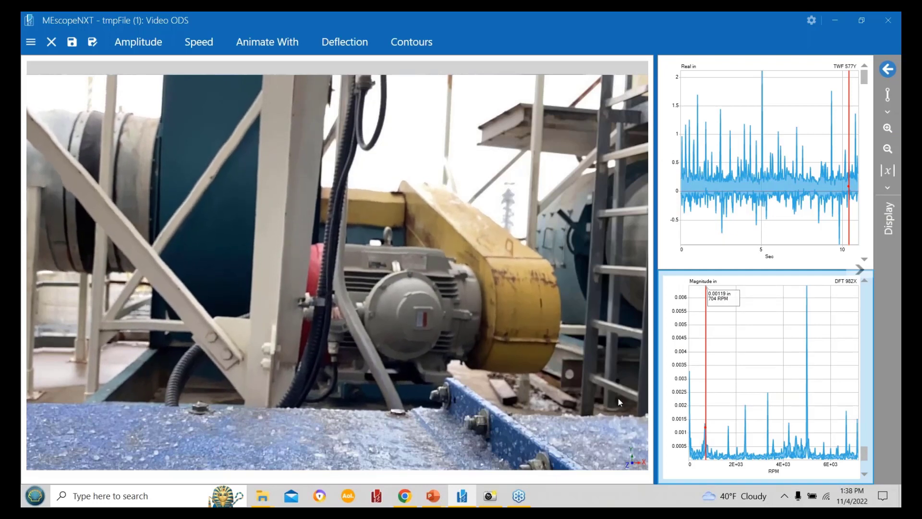
# Move the DFT 982X line cursor sample by sample down to 420 RPM, watching the deflection shape at each frequency.
pyautogui.press('Left')
pyautogui.press('Left')
pyautogui.press('Left')
pyautogui.press('Left')
pyautogui.press('Left')
pyautogui.press('Left')
pyautogui.press('Left')
pyautogui.press('Left')
pyautogui.press('Left')
pyautogui.press('Left')
pyautogui.press('Left')
pyautogui.press('Left')
pyautogui.press('Left')
pyautogui.press('Left')
pyautogui.press('Left')
pyautogui.press('Left')
pyautogui.press('Left')
pyautogui.press('Left')
pyautogui.press('Left')
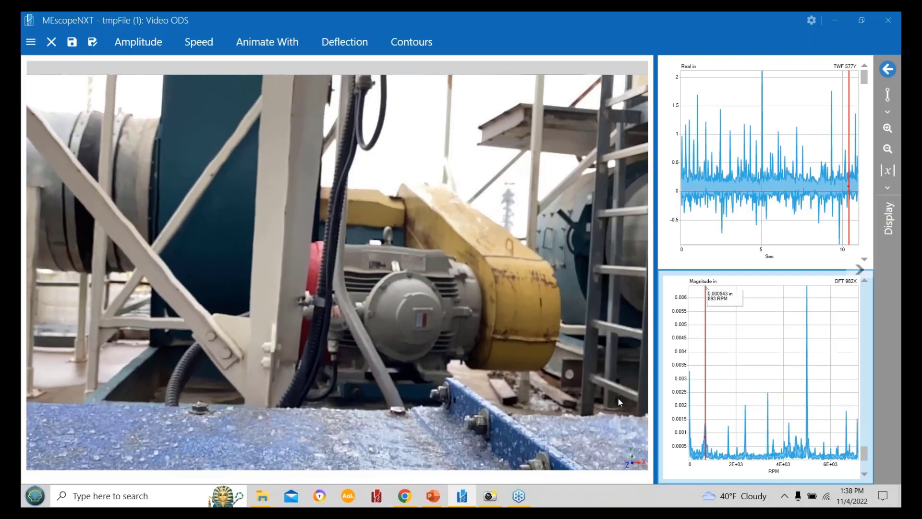
pyautogui.press('Left')
pyautogui.press('Left')
pyautogui.press('Left')
pyautogui.press('Left')
pyautogui.press('Left')
pyautogui.press('Left')
pyautogui.press('Left')
pyautogui.press('Left')
pyautogui.press('Left')
pyautogui.press('Left')
pyautogui.press('Left')
pyautogui.press('Left')
pyautogui.press('Left')
pyautogui.press('Left')
pyautogui.press('Left')
pyautogui.press('Left')
pyautogui.press('Left')
pyautogui.press('Left')
pyautogui.press('Left')
pyautogui.press('Left')
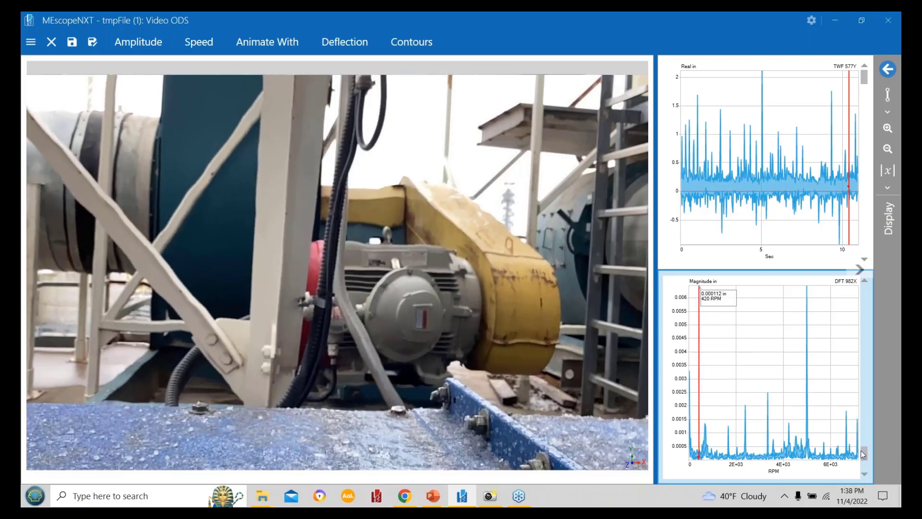
# Display the DFT Envelope, place the line cursor on its 480 RPM peak, and set the animation amplitude to 4.
pyautogui.click(866, 474)
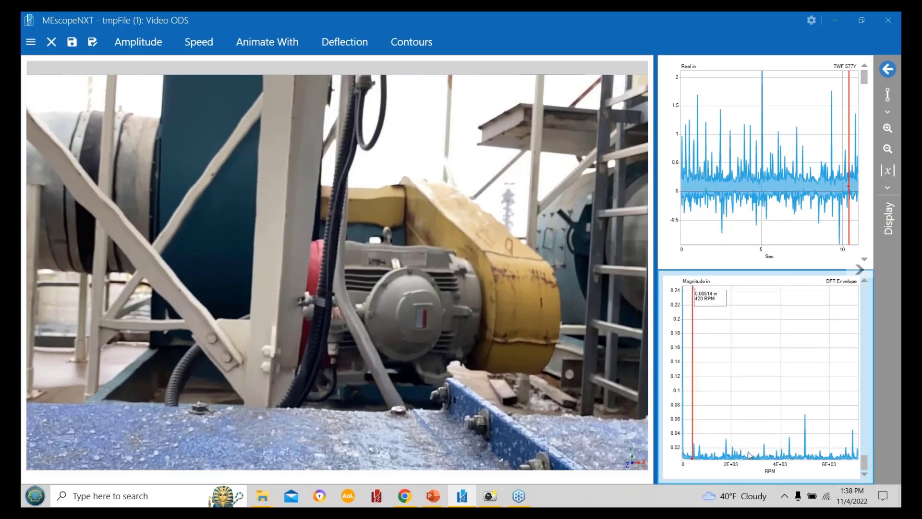
pyautogui.press('Right')
pyautogui.press('Right')
pyautogui.press('Right')
pyautogui.press('Right')
pyautogui.press('Right')
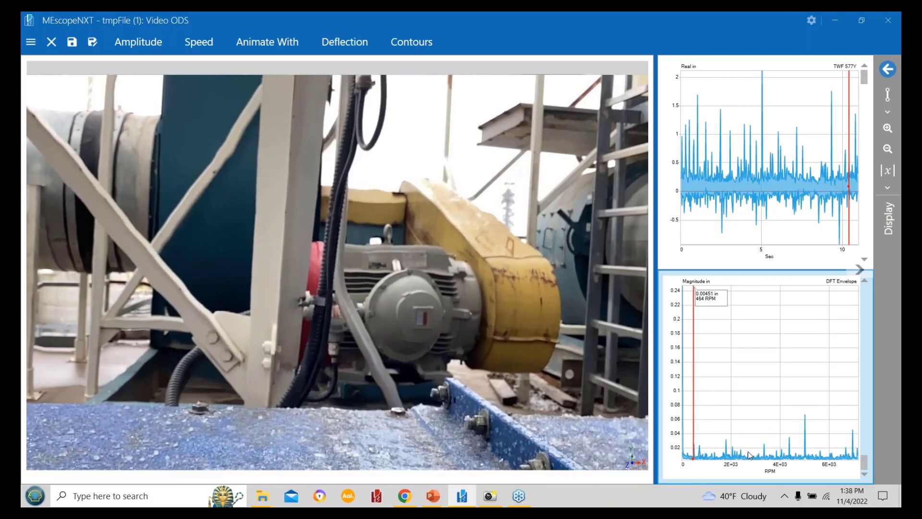
pyautogui.press('Right')
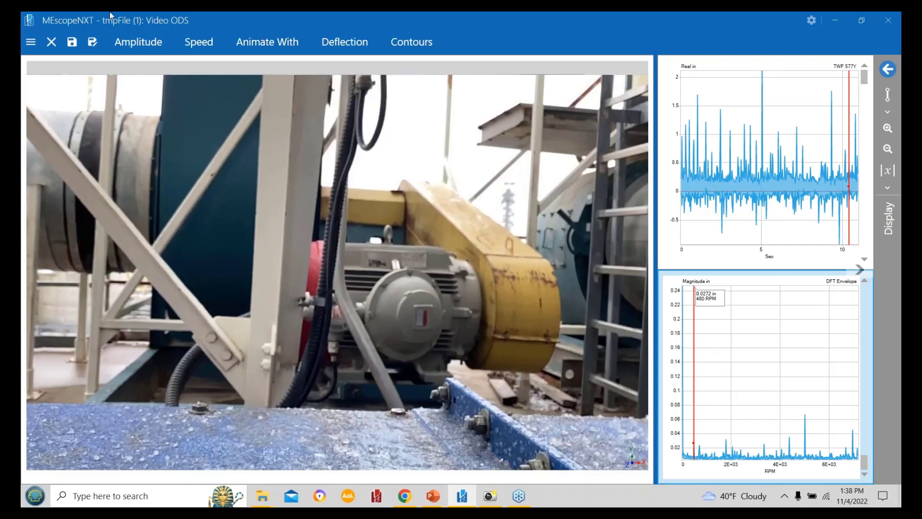
pyautogui.click(143, 48)
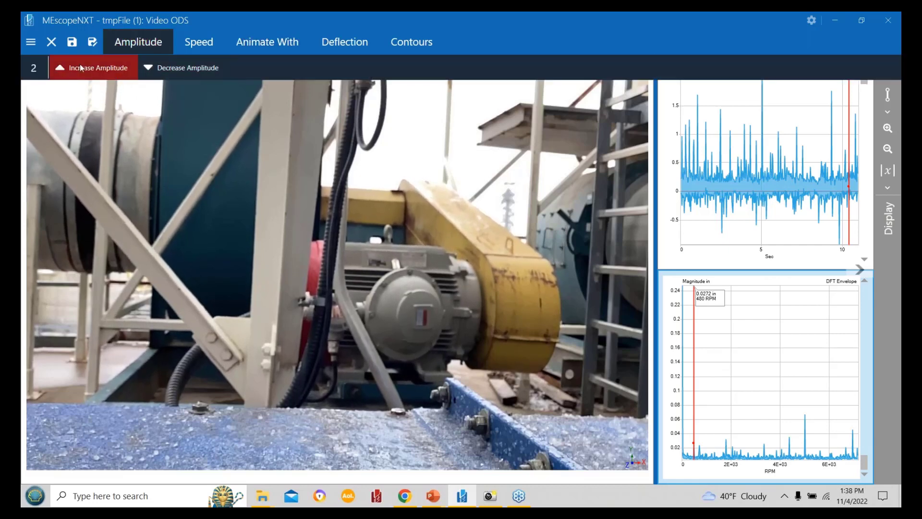
pyautogui.click(59, 67)
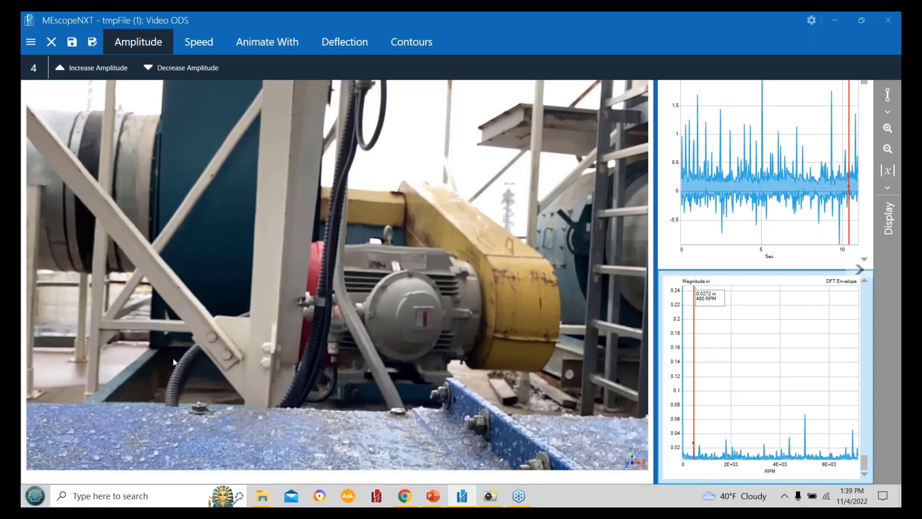
# Record a short video of the animated 480 RPM deflection shape with its graphs and preview the recording.
pyautogui.click(31, 44)
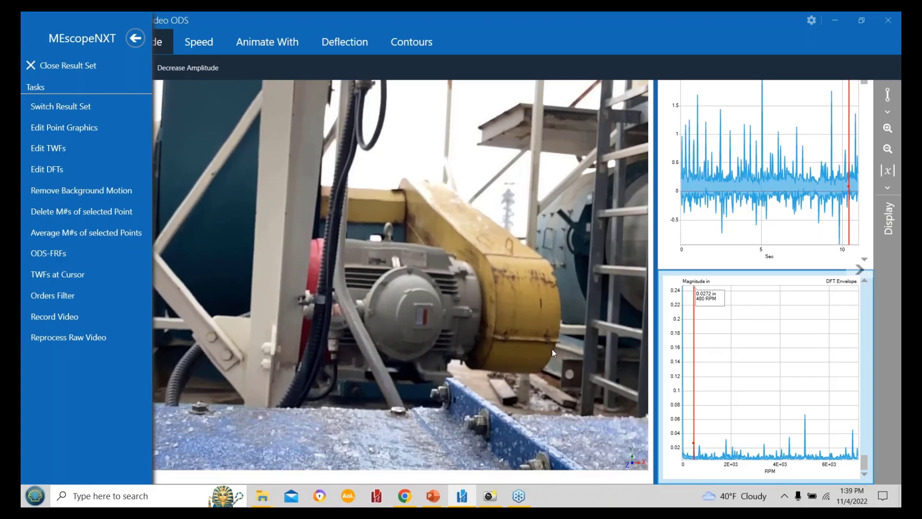
pyautogui.click(34, 316)
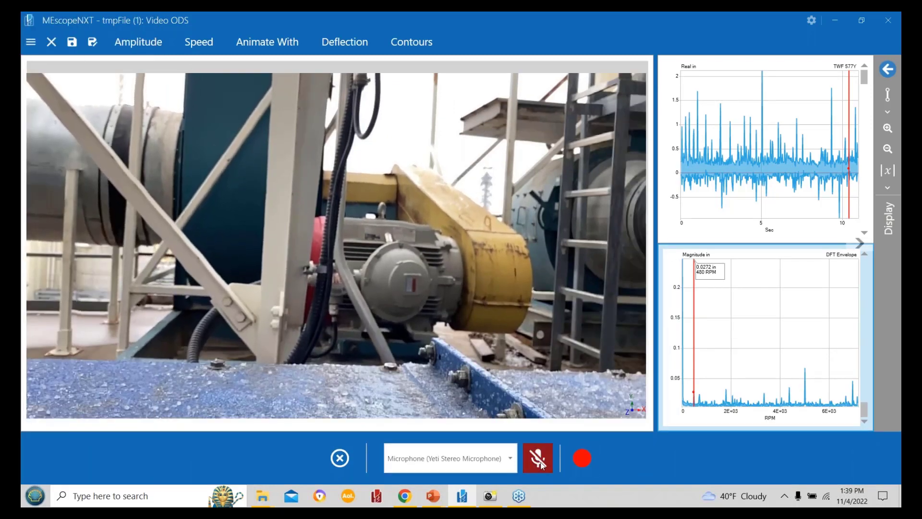
pyautogui.click(582, 458)
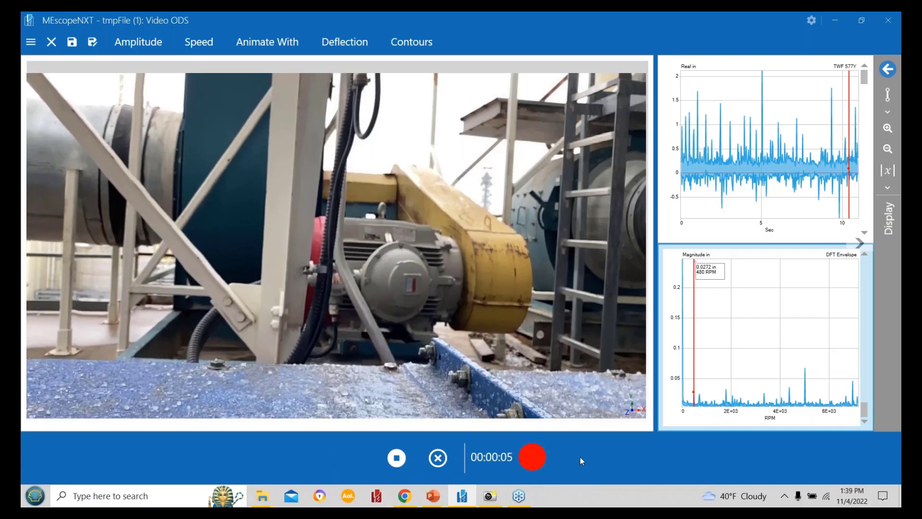
pyautogui.click(397, 458)
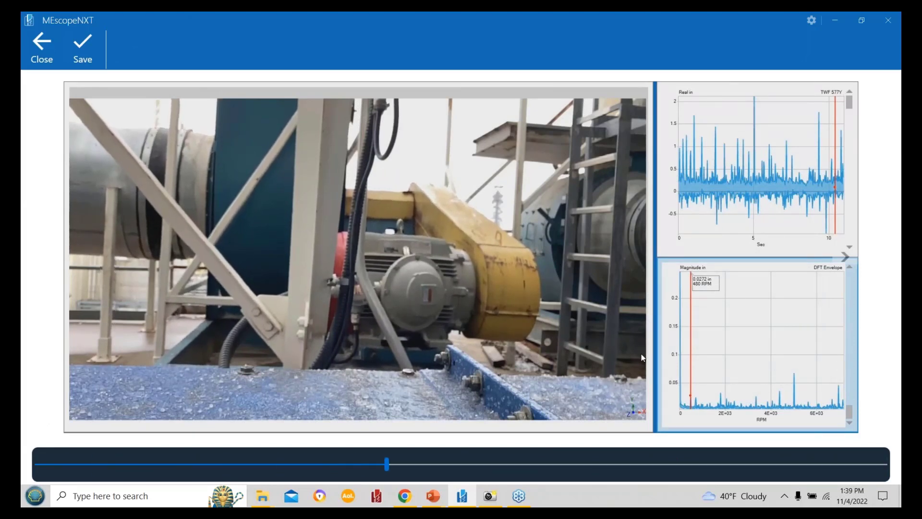
pyautogui.click(701, 495)
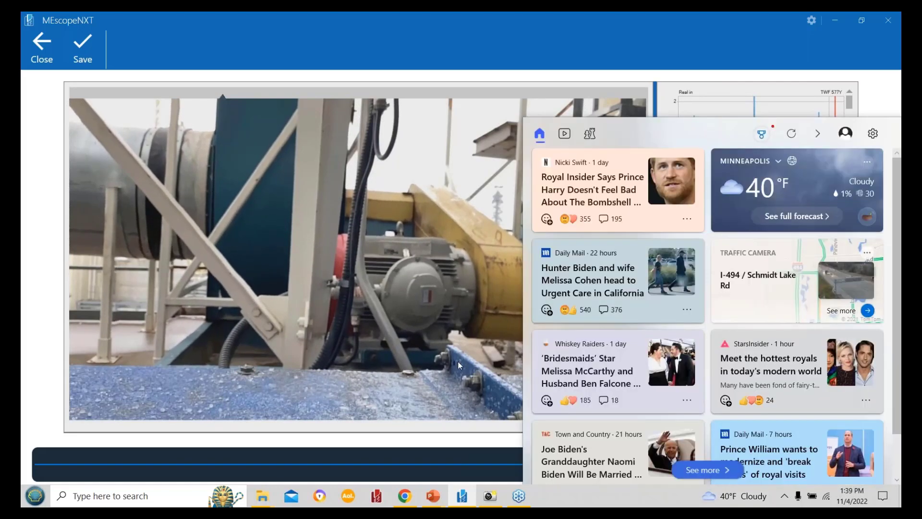
pyautogui.click(514, 298)
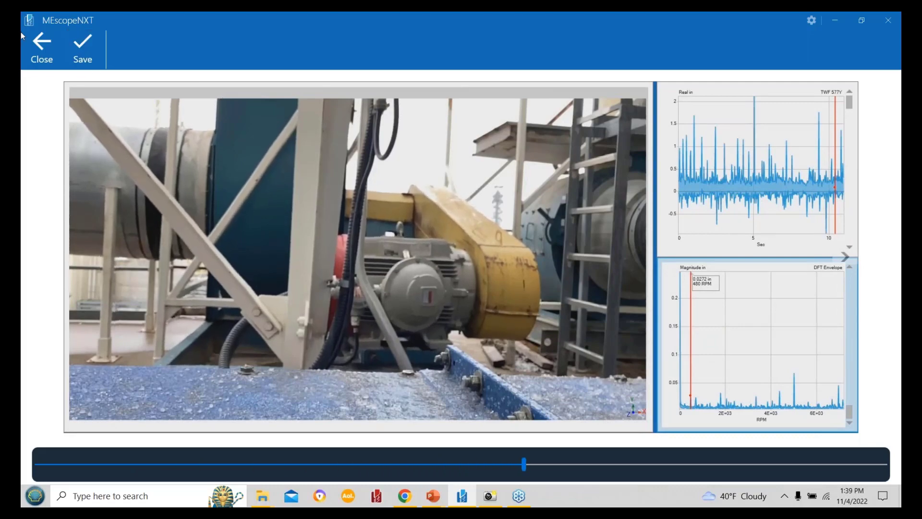
# Try to save the recording over the Pictures file 398 RPM 1x TWF Response Wire Return Roll (2).mp4, and close the recording.
pyautogui.click(84, 45)
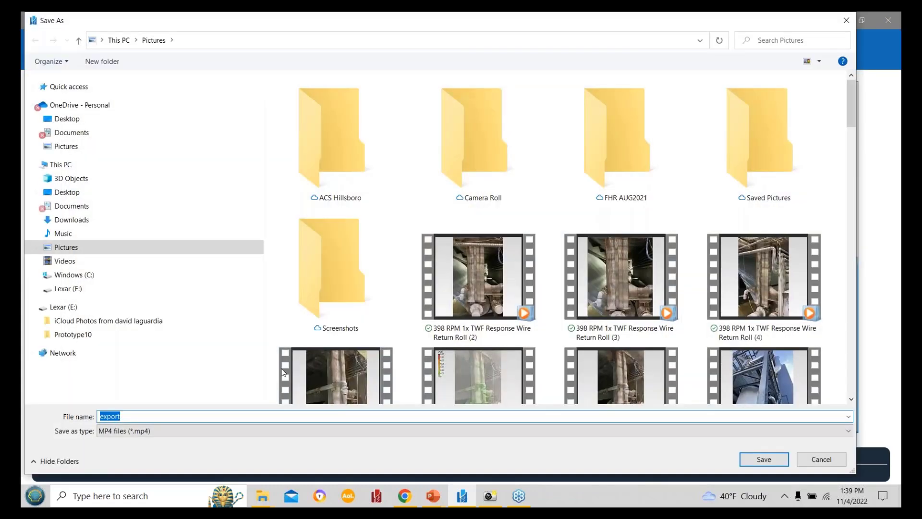
pyautogui.click(466, 334)
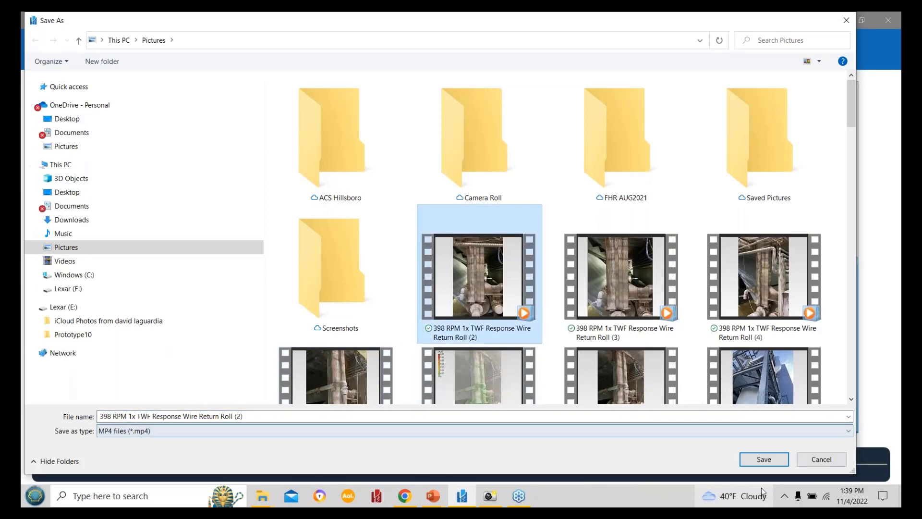
pyautogui.click(764, 459)
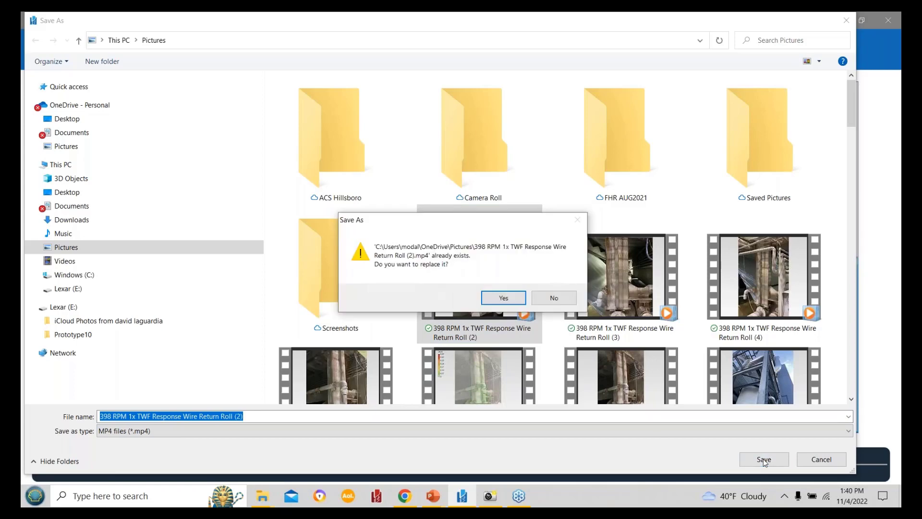
pyautogui.click(501, 298)
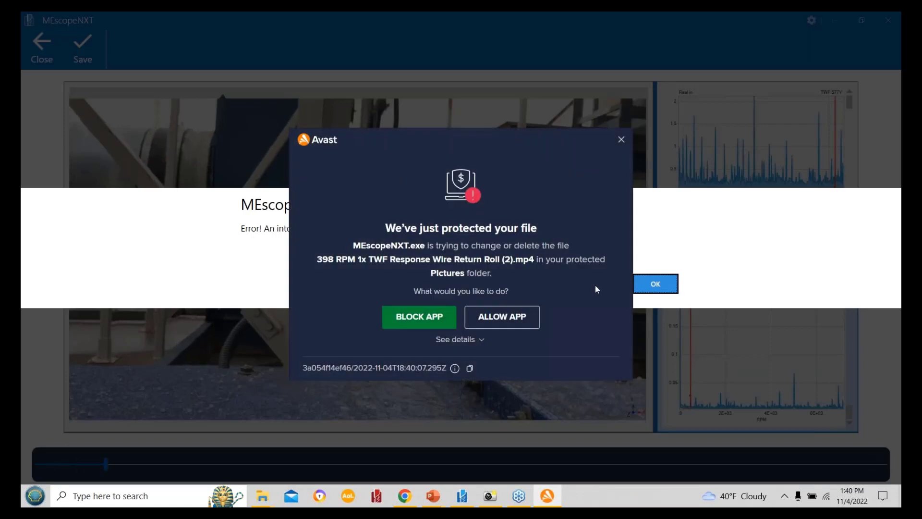
pyautogui.click(622, 139)
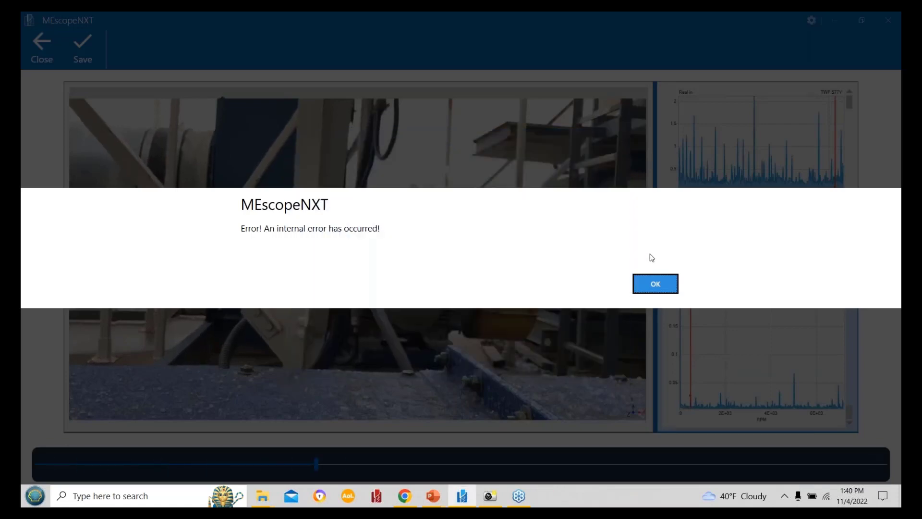
pyautogui.click(662, 285)
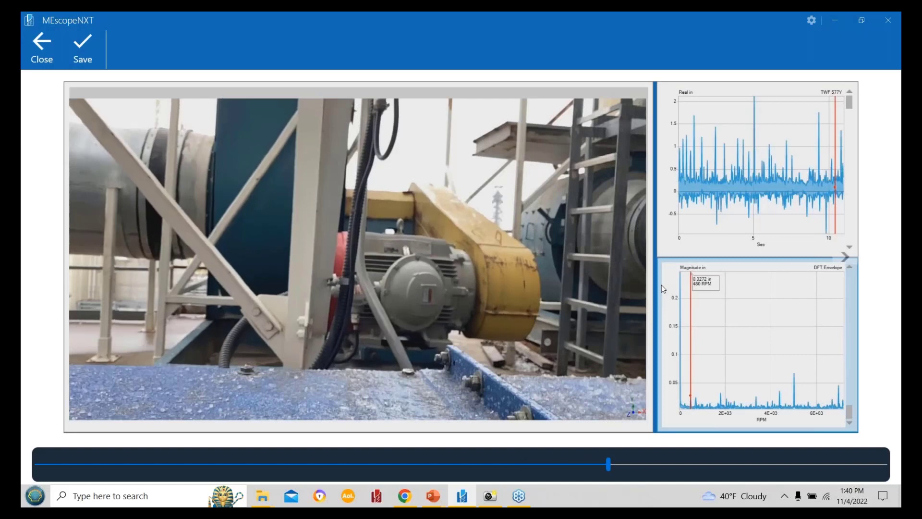
pyautogui.click(42, 48)
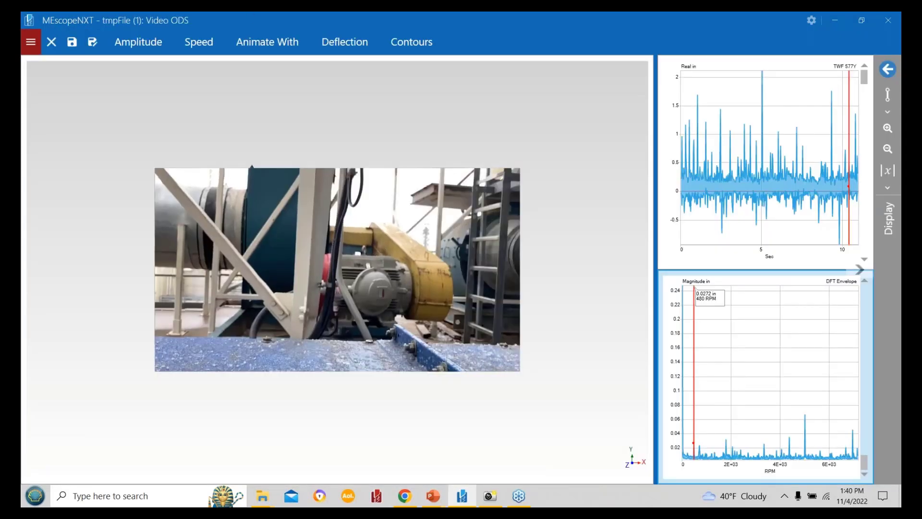
# Calculate the ODS-FRFs with a spectrum block size of 660, 25 linear averages, a Hanning window, and X as the reference direction.
pyautogui.click(29, 42)
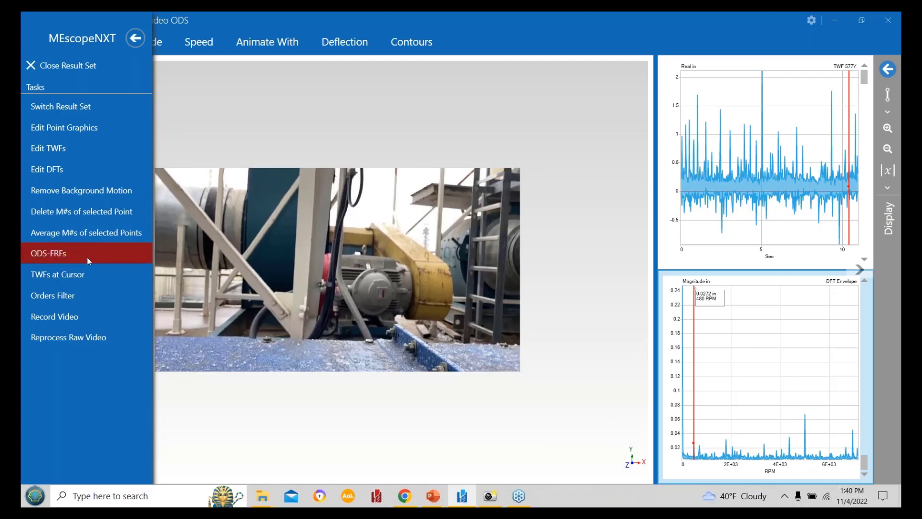
pyautogui.click(51, 255)
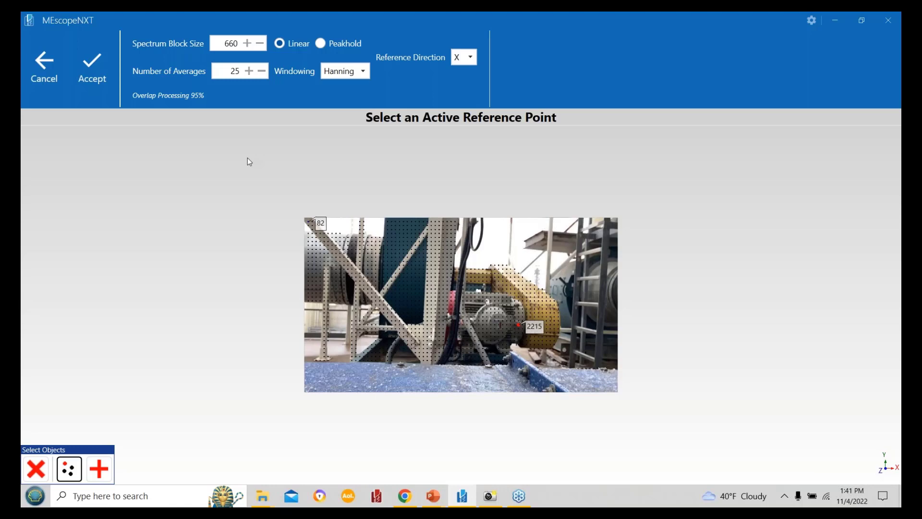
pyautogui.click(89, 76)
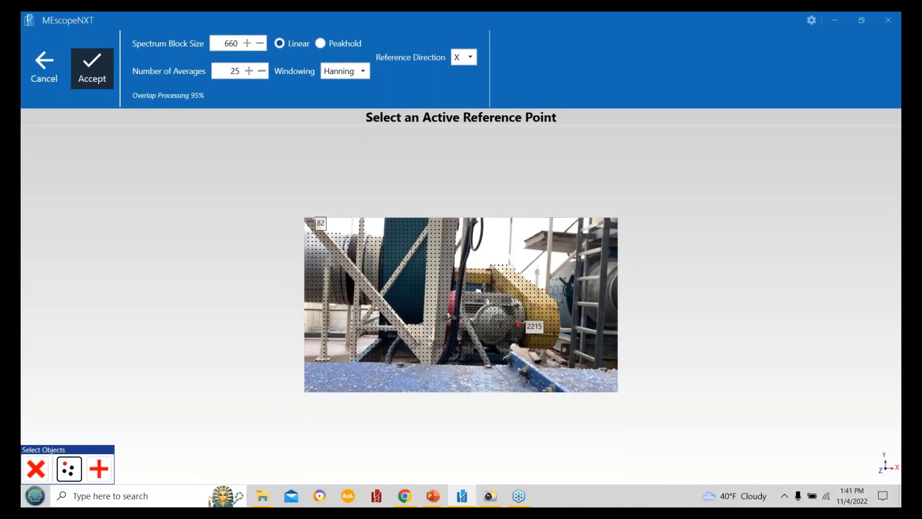
pyautogui.click(92, 68)
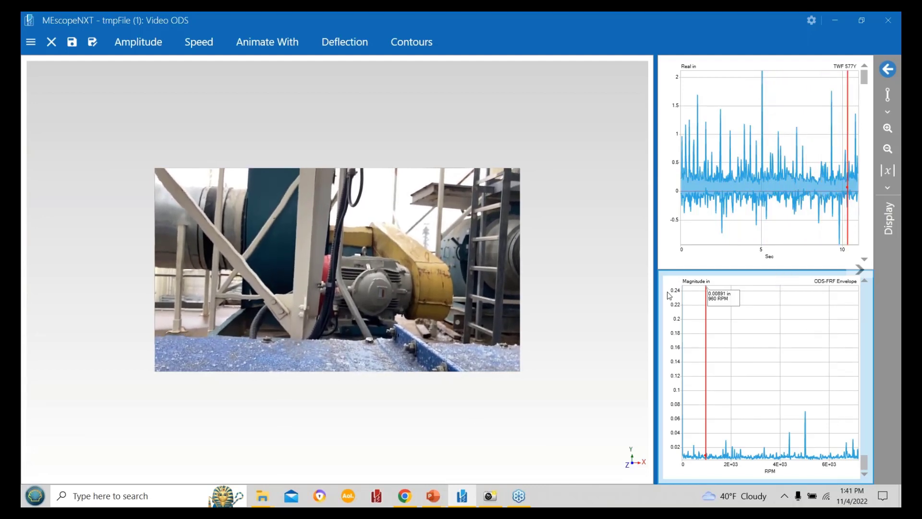
# Widen the graph area and place the line cursor on the ODS-FRF Envelope peak at about 1790 RPM.
pyautogui.moveTo(655, 288); pyautogui.dragTo(320, 288)
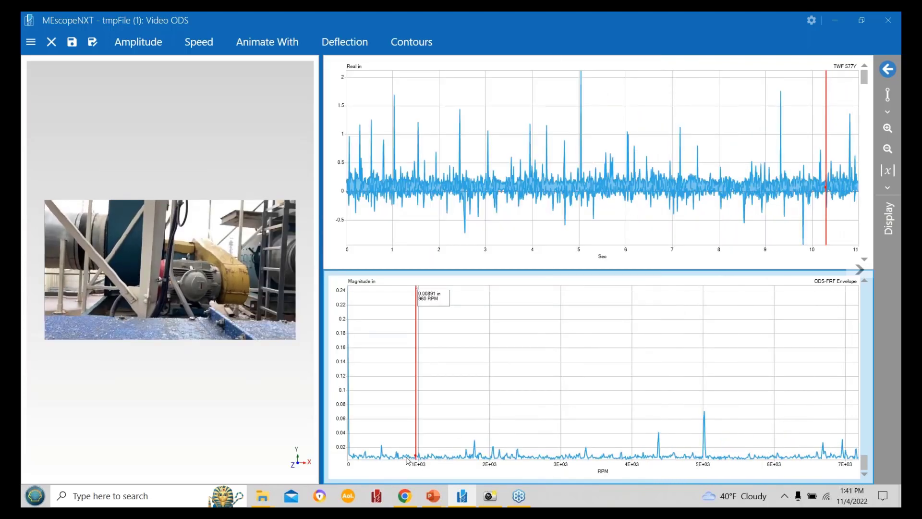
pyautogui.click(475, 455)
pyautogui.moveTo(482, 506)
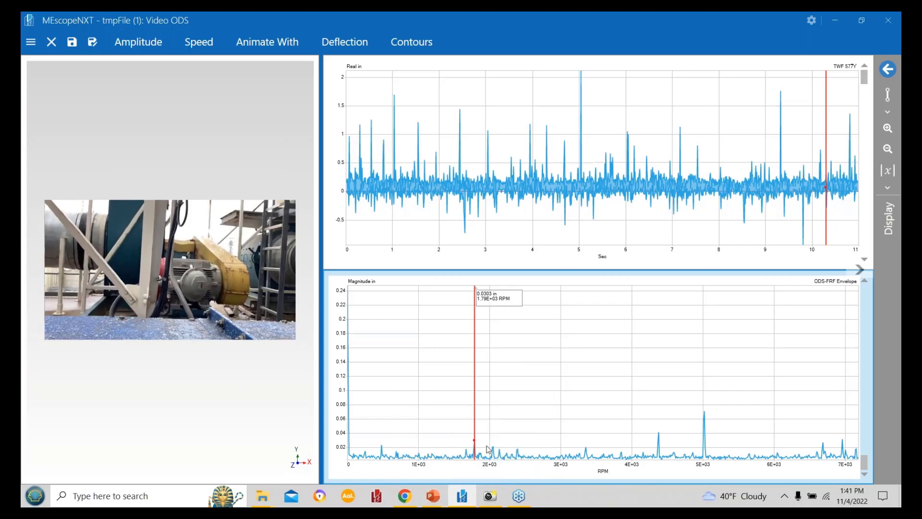
# Move the line cursor to the small neighbouring ODS-FRF Envelope peak at about 1670 RPM to animate its deflection shape.
pyautogui.click(465, 451)
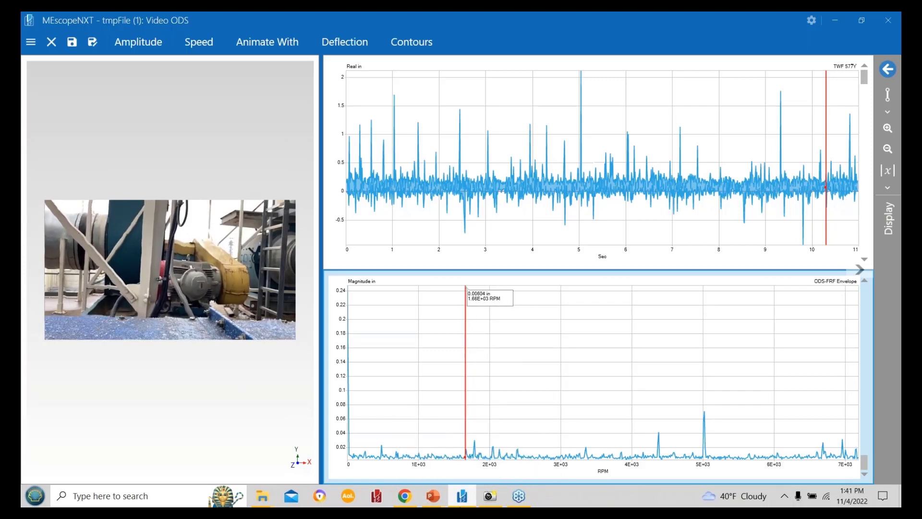
pyautogui.press('Right')
pyautogui.press('Right')
pyautogui.press('Right')
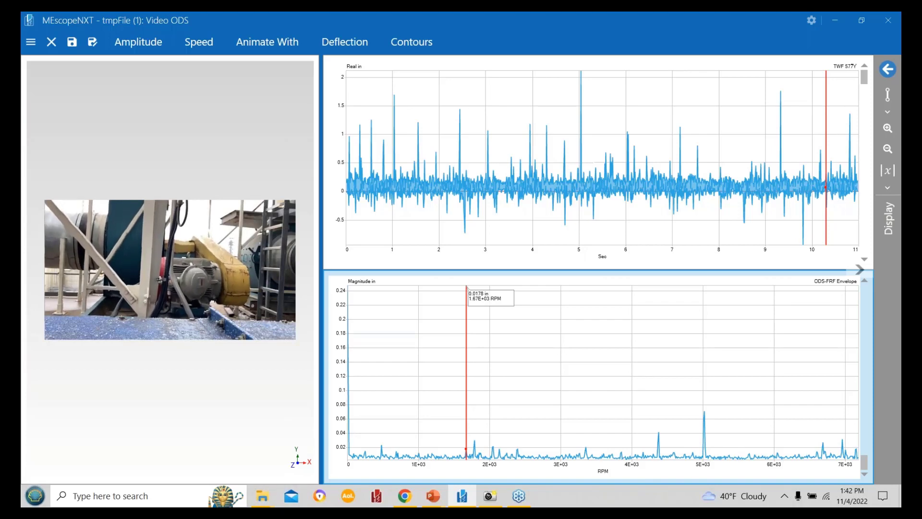
# Start an Orders Filter on the ODS-FRF Envelope and position its band cursor around the peak at about 1790 RPM.
pyautogui.click(32, 42)
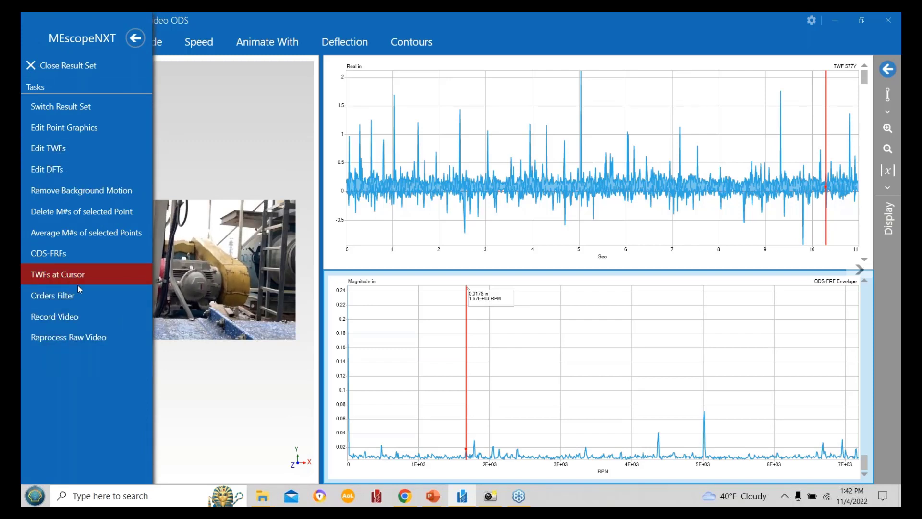
pyautogui.click(68, 299)
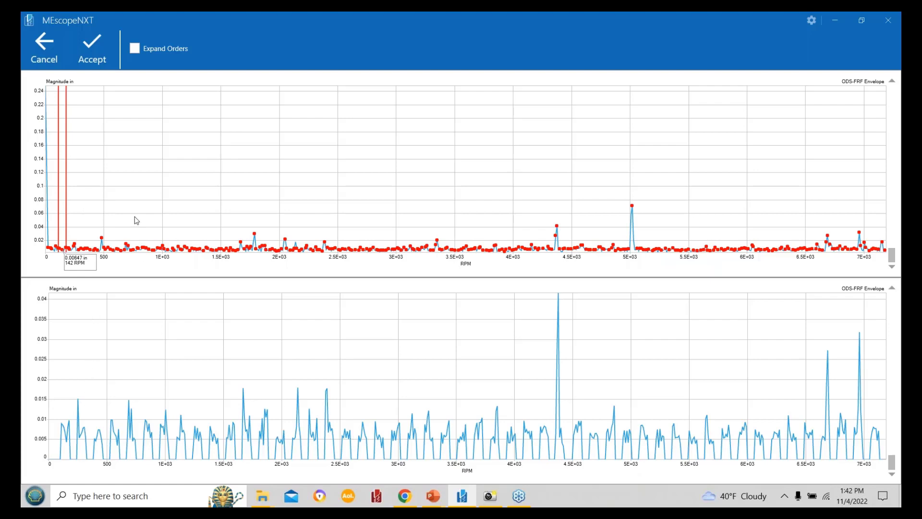
pyautogui.moveTo(62, 182); pyautogui.dragTo(255, 199)
pyautogui.moveTo(262, 496)
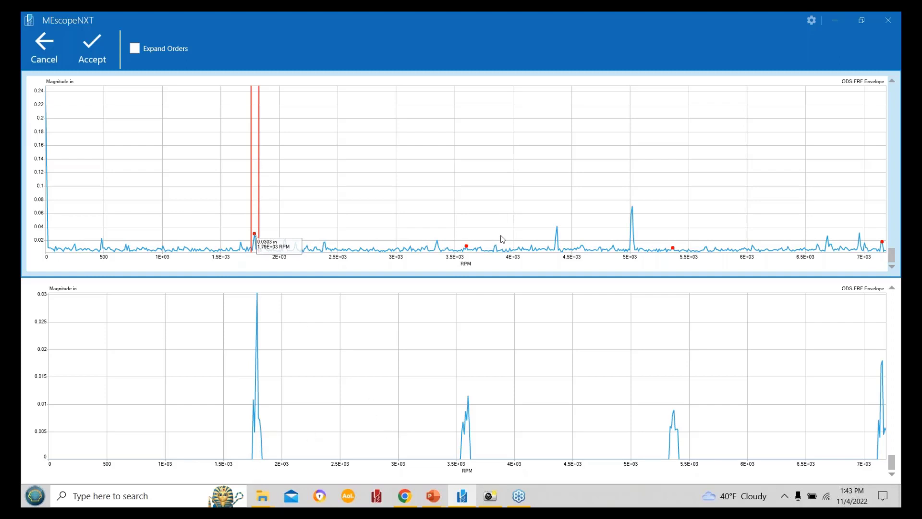
pyautogui.click(253, 188)
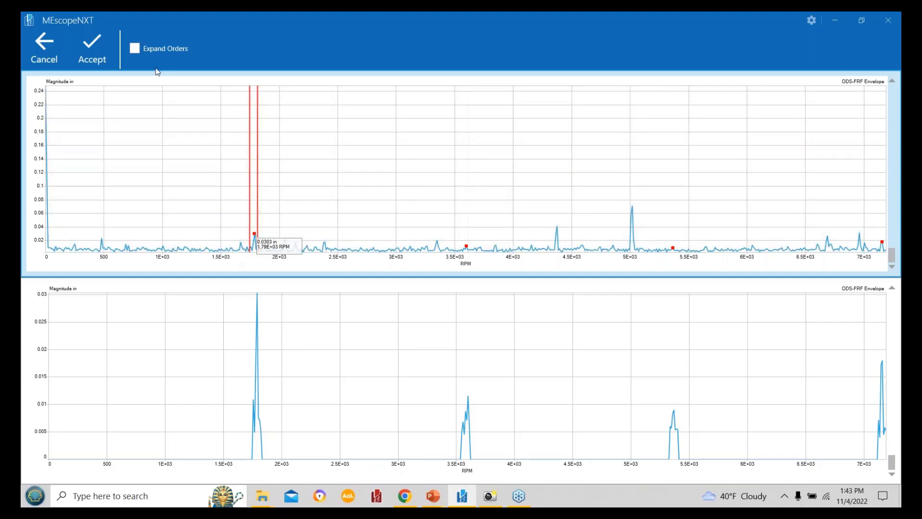
# Expand the orders of the 1790 RPM peak, and compare the 1670 RPM peak's orders with and without expansion.
pyautogui.click(135, 47)
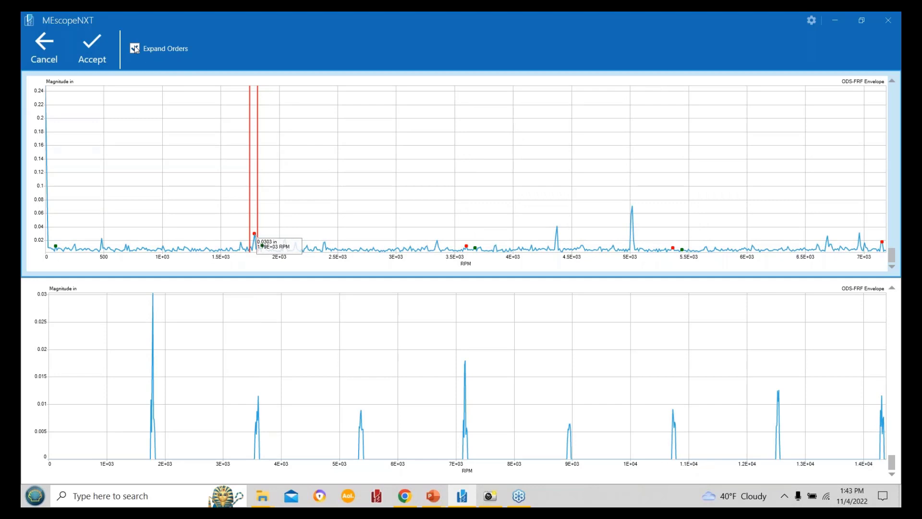
pyautogui.moveTo(277, 245); pyautogui.dragTo(281, 196)
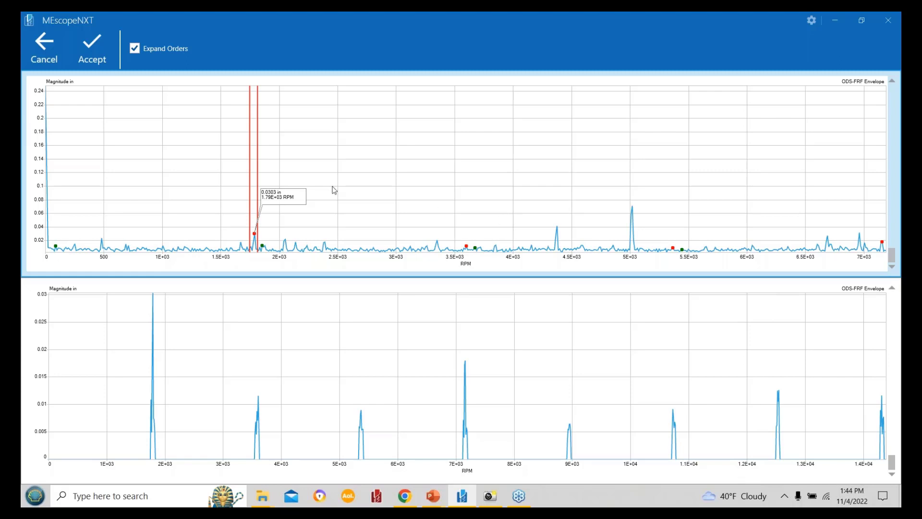
pyautogui.moveTo(251, 161); pyautogui.dragTo(243, 162)
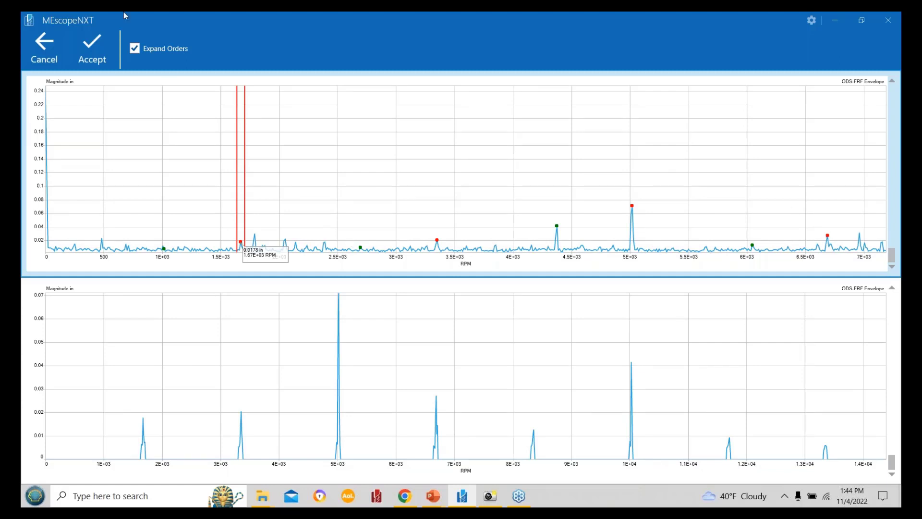
pyautogui.click(135, 48)
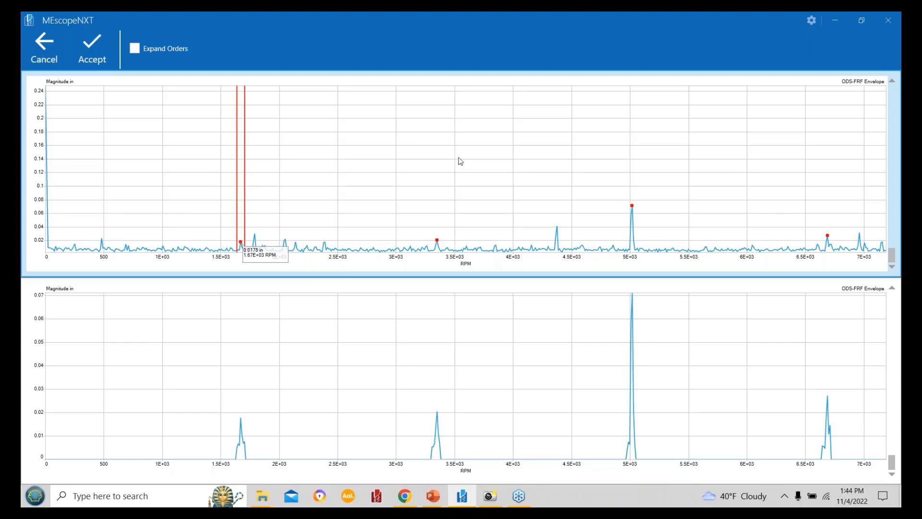
pyautogui.click(136, 49)
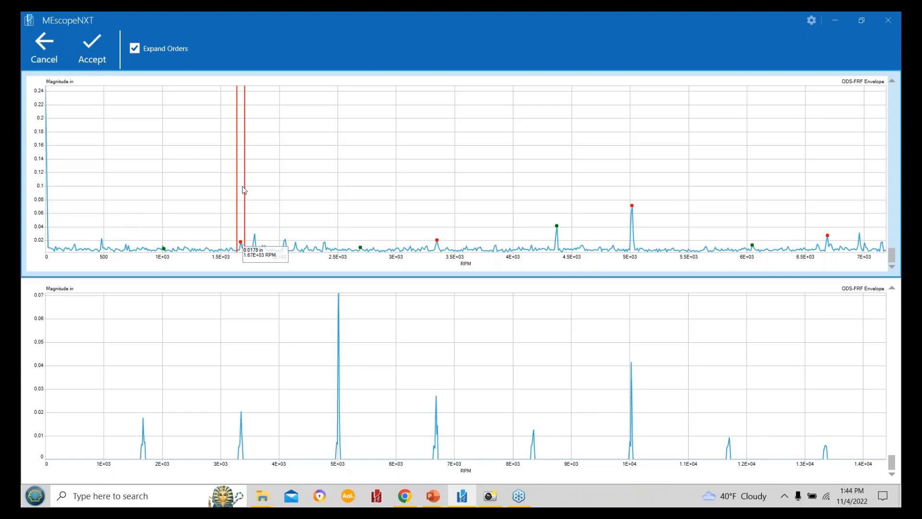
# Preview the expanded orders of the peak at about 480 RPM on the envelope and an individual ODS-FRF, and cancel the filter.
pyautogui.moveTo(243, 190); pyautogui.dragTo(102, 192)
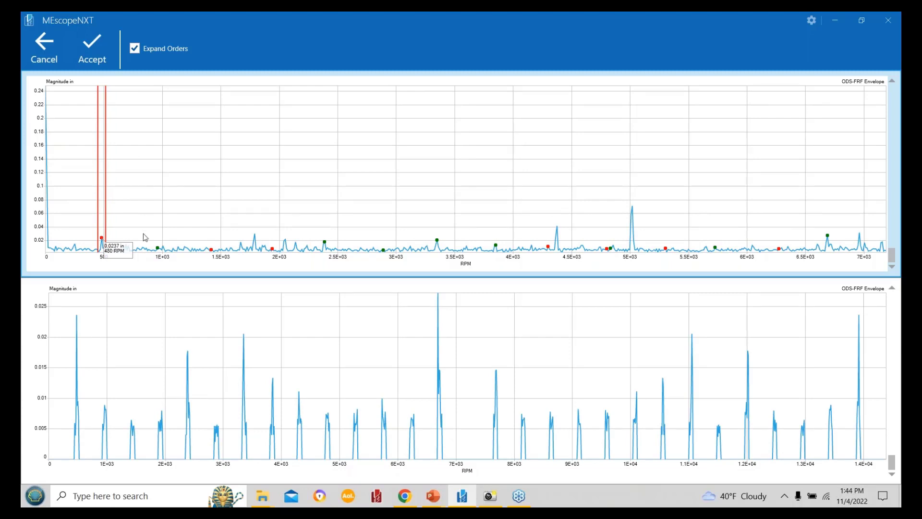
pyautogui.moveTo(116, 257); pyautogui.dragTo(79, 210)
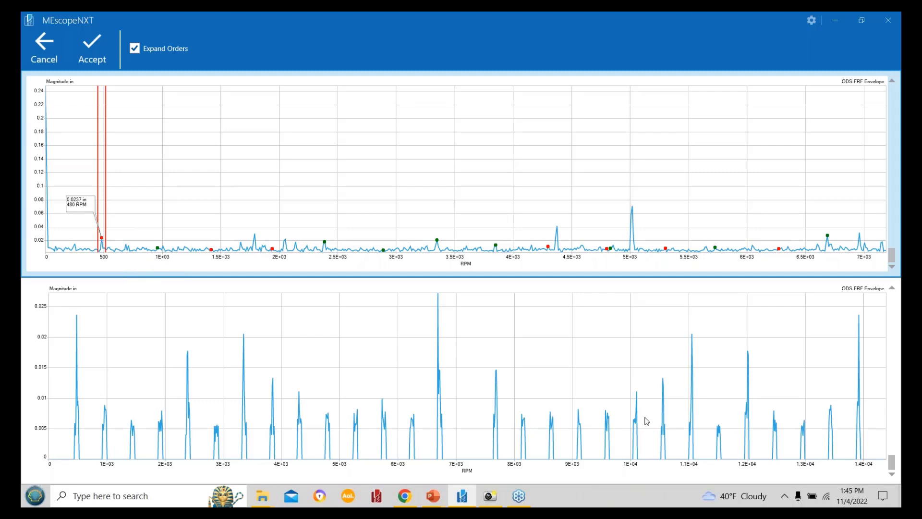
pyautogui.moveTo(893, 461); pyautogui.dragTo(892, 416)
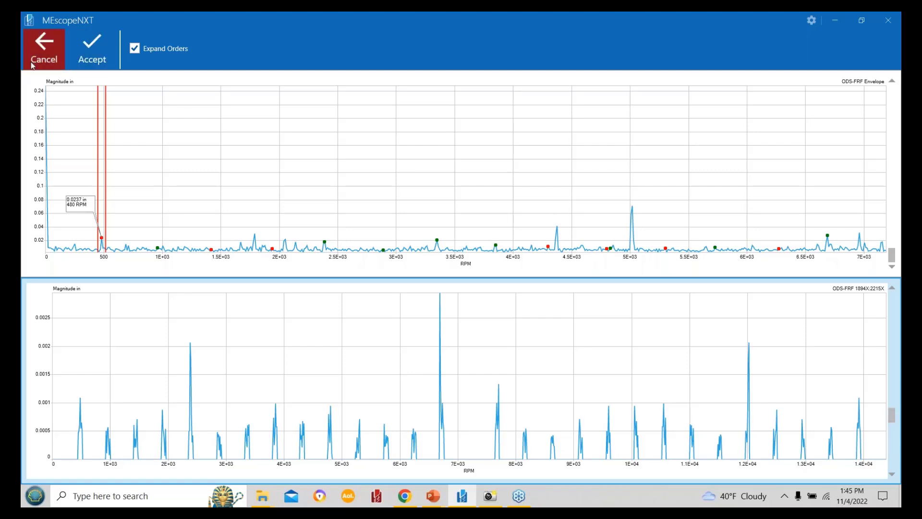
pyautogui.click(43, 50)
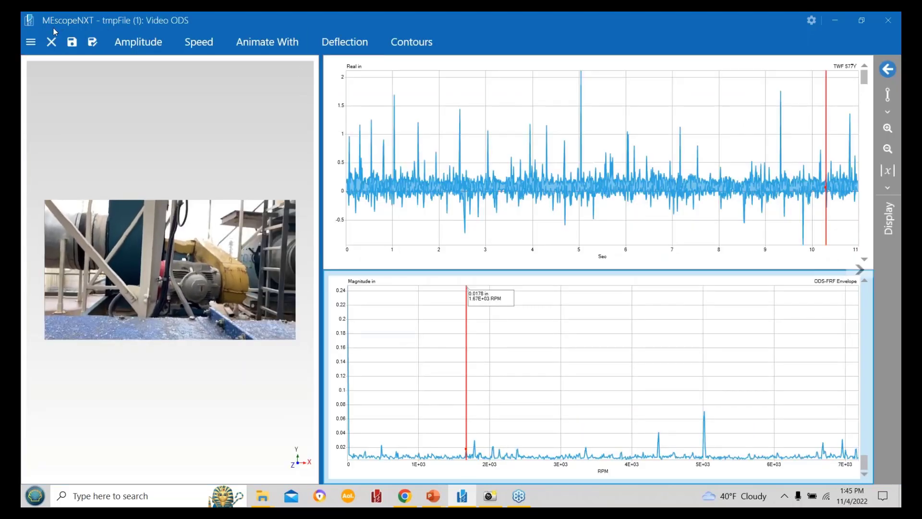
# Apply an Orders Filter with expanded orders, its band cursor placed around the ODS-FRF Envelope peak at about 1670 RPM.
pyautogui.click(30, 42)
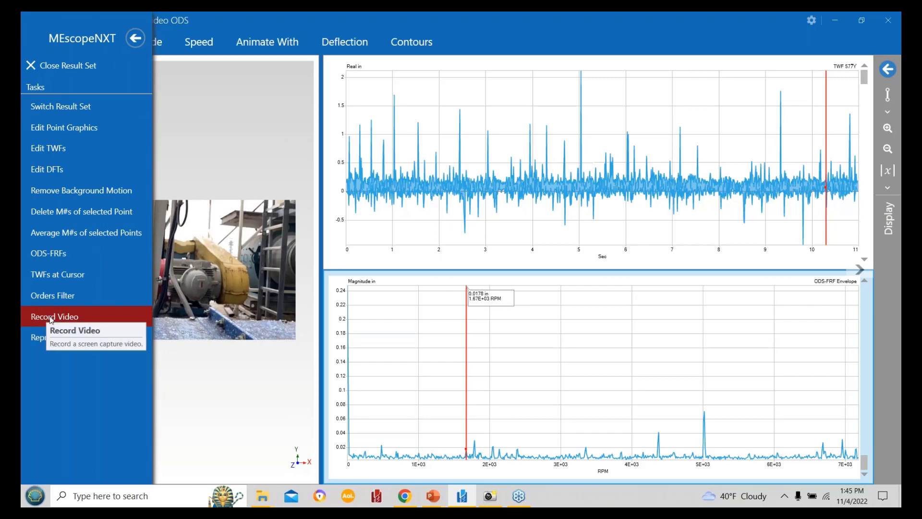
pyautogui.click(59, 301)
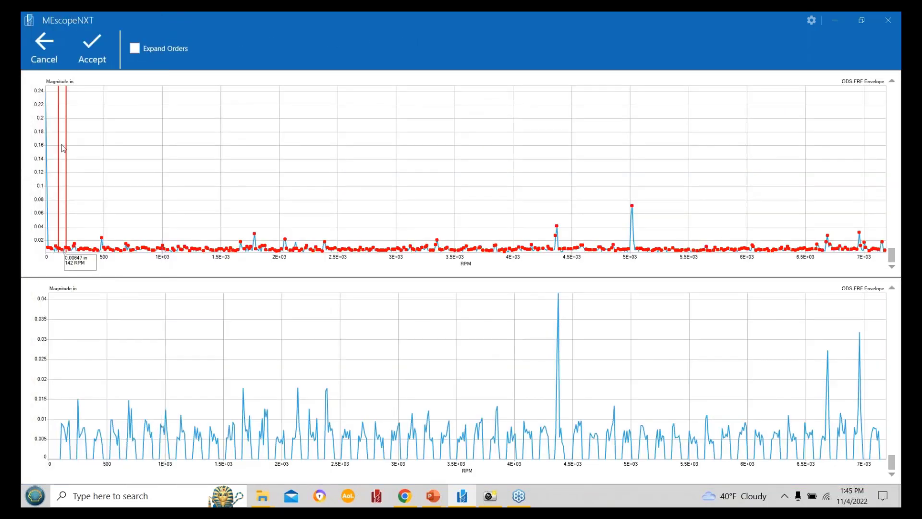
pyautogui.moveTo(64, 144); pyautogui.dragTo(241, 170)
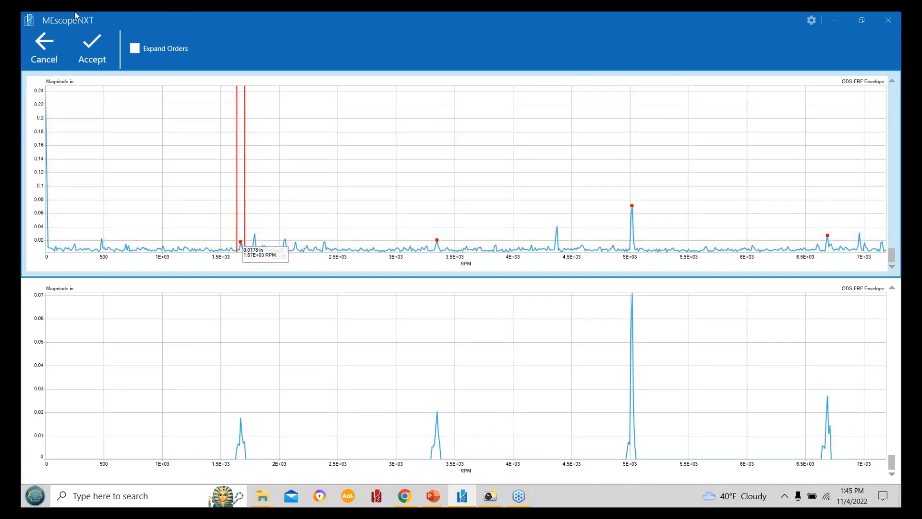
pyautogui.click(135, 49)
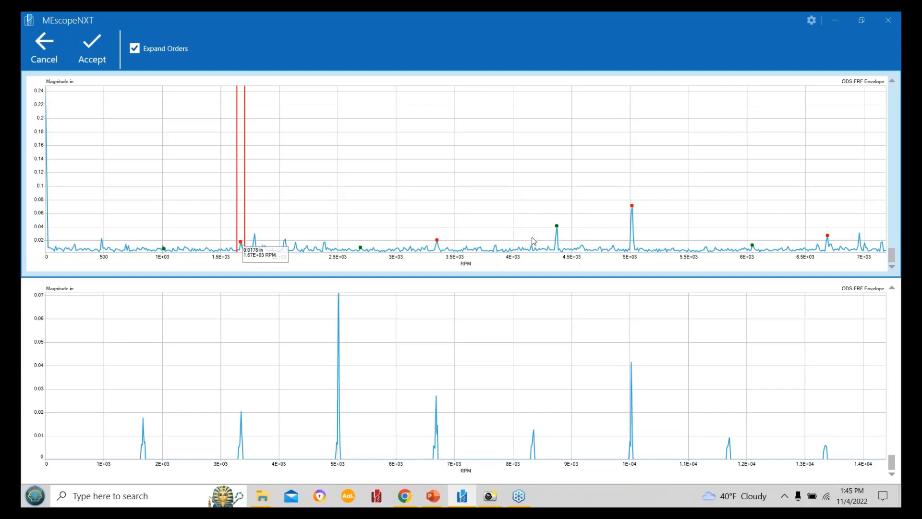
pyautogui.click(87, 54)
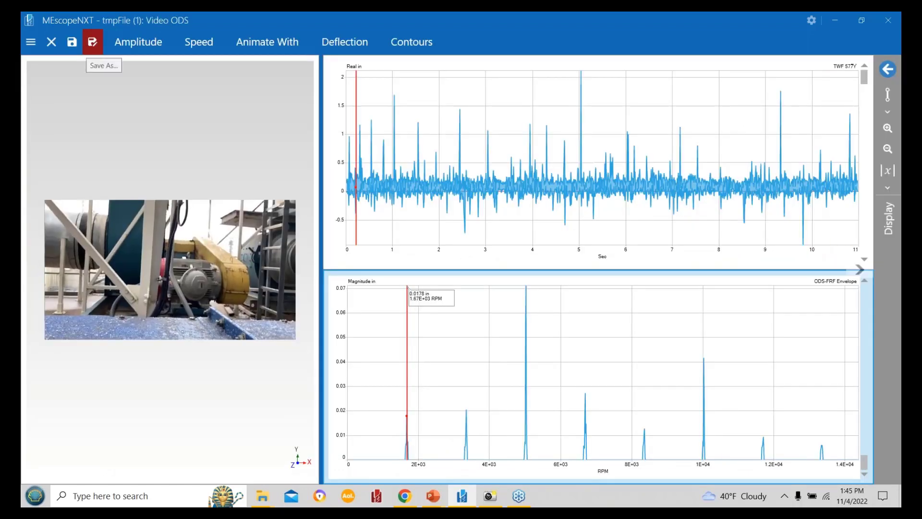
# Review the stored result sets of the Video ODS and return to the animation without switching to another set.
pyautogui.click(31, 42)
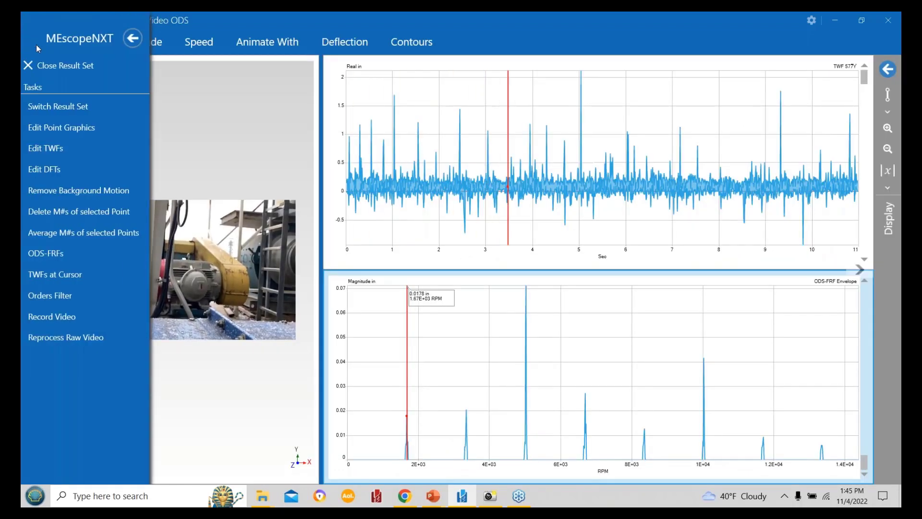
pyautogui.click(59, 110)
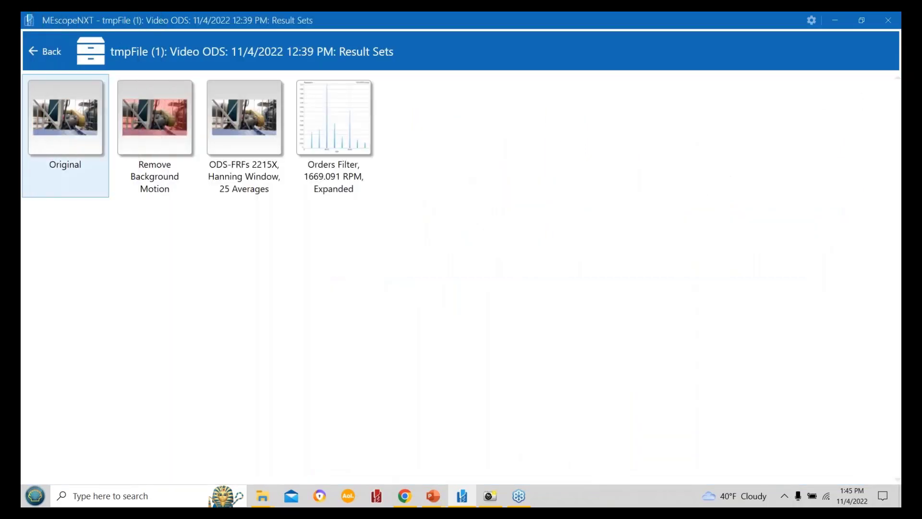
pyautogui.click(150, 127)
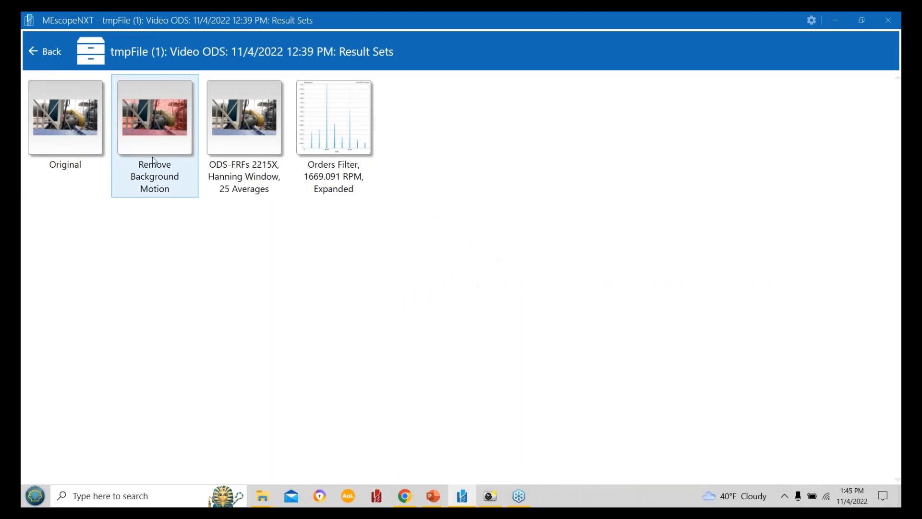
pyautogui.click(242, 99)
pyautogui.click(196, 140)
pyautogui.click(274, 134)
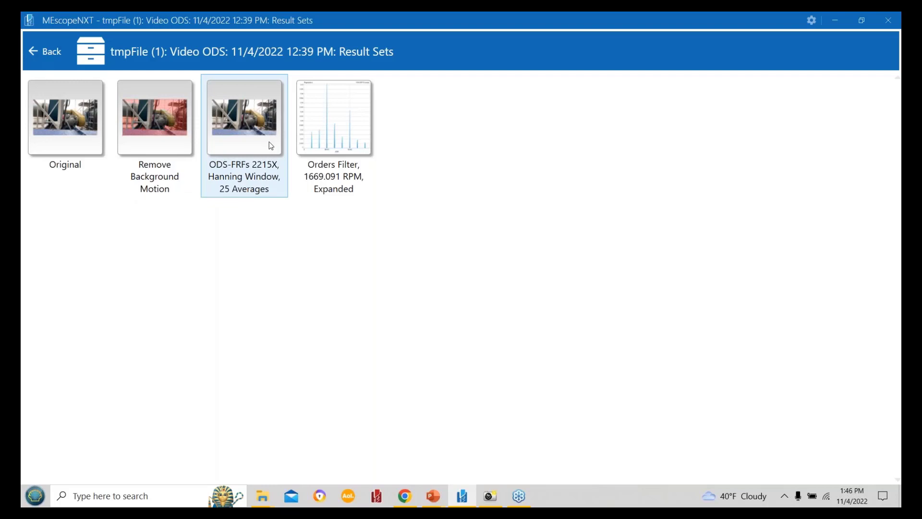
pyautogui.click(328, 150)
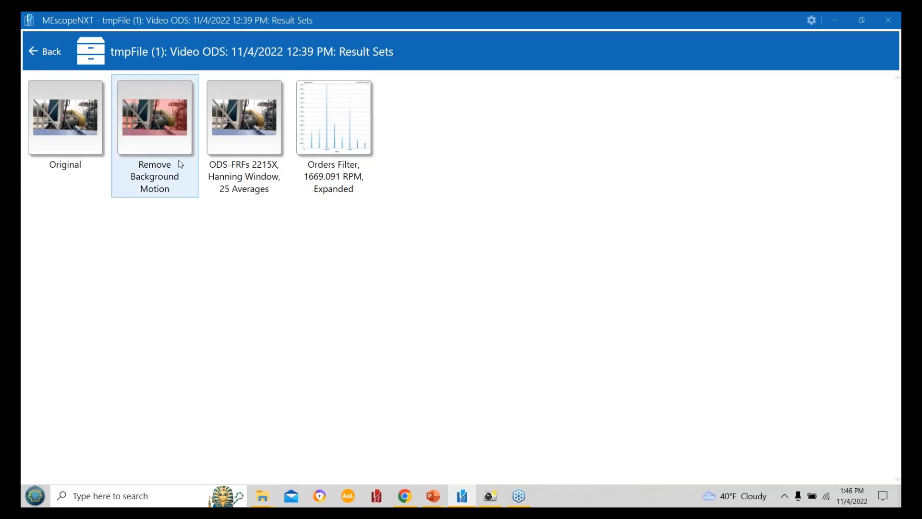
pyautogui.click(48, 50)
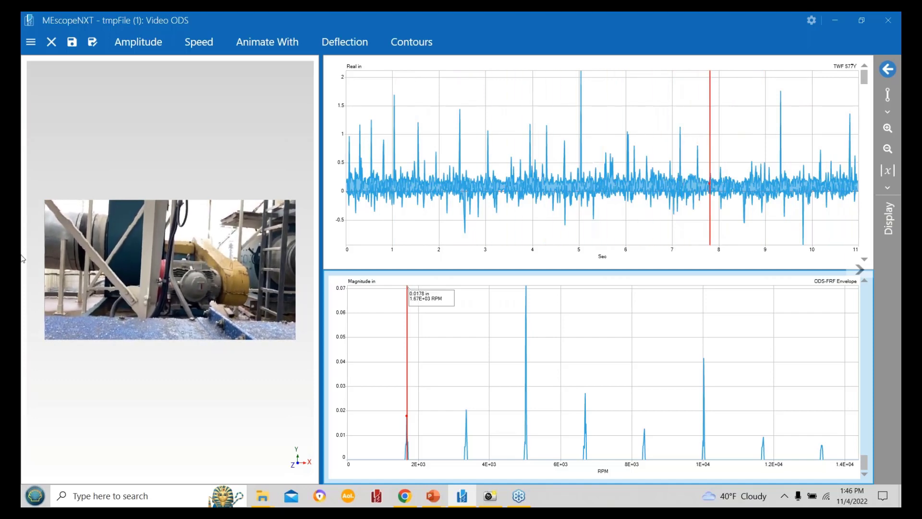
# Look through the point graphics editing tasks for orbits, vectors and labels, and return to the Video ODS.
pyautogui.click(31, 41)
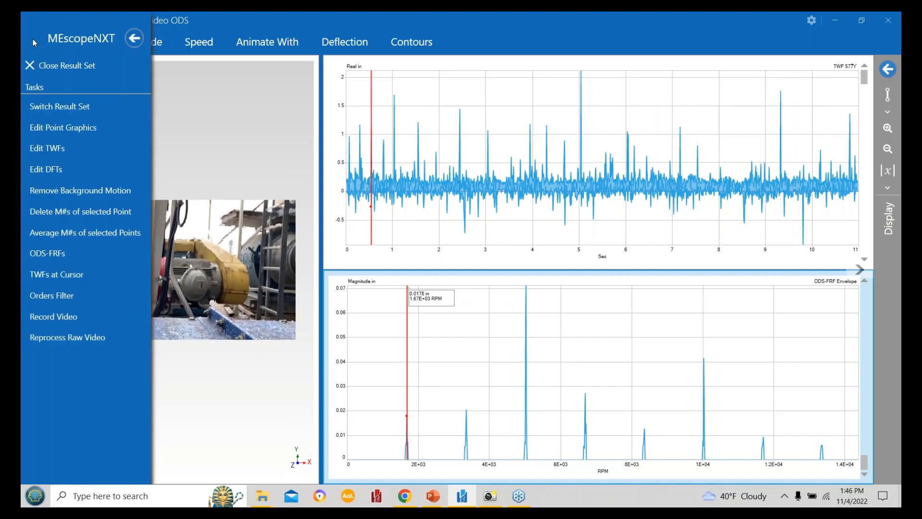
pyautogui.click(81, 128)
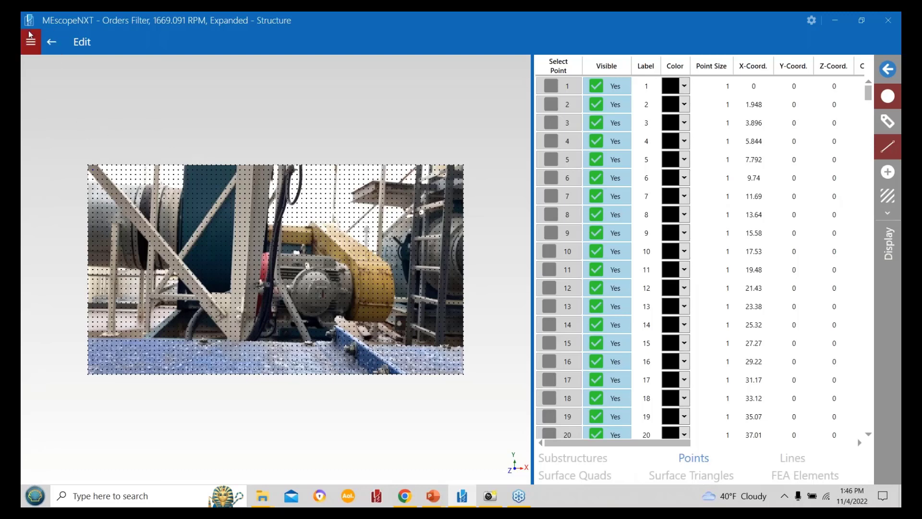
pyautogui.click(31, 46)
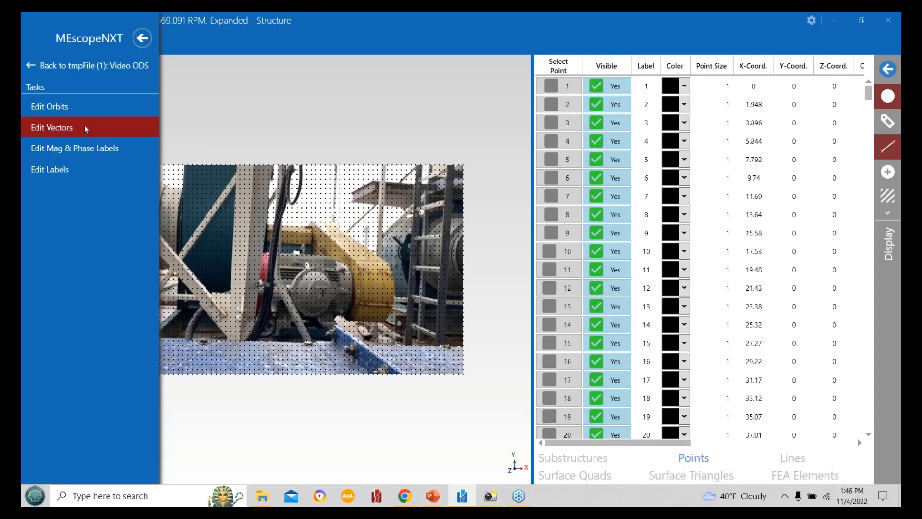
pyautogui.click(246, 90)
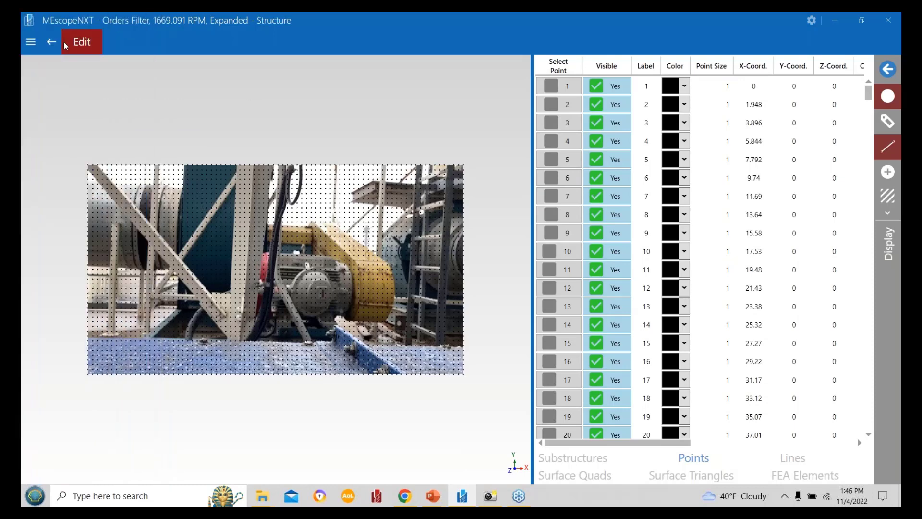
pyautogui.click(30, 44)
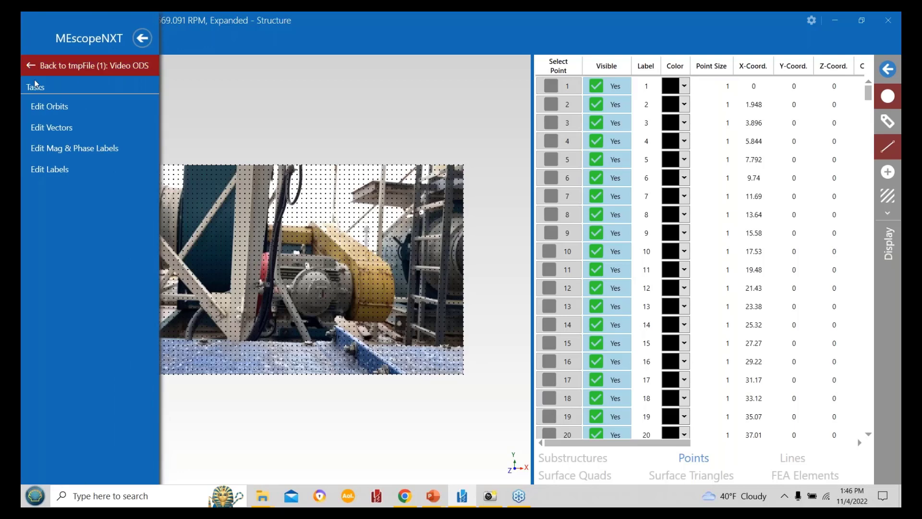
pyautogui.click(59, 66)
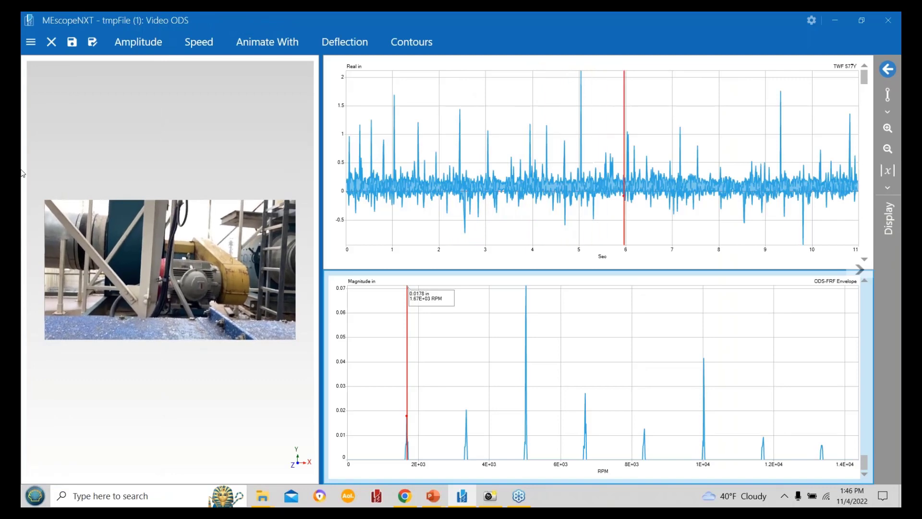
# Open the orbit editing of the point graphics, examine its interactive point selection tools, and accept without adding orbits.
pyautogui.click(30, 46)
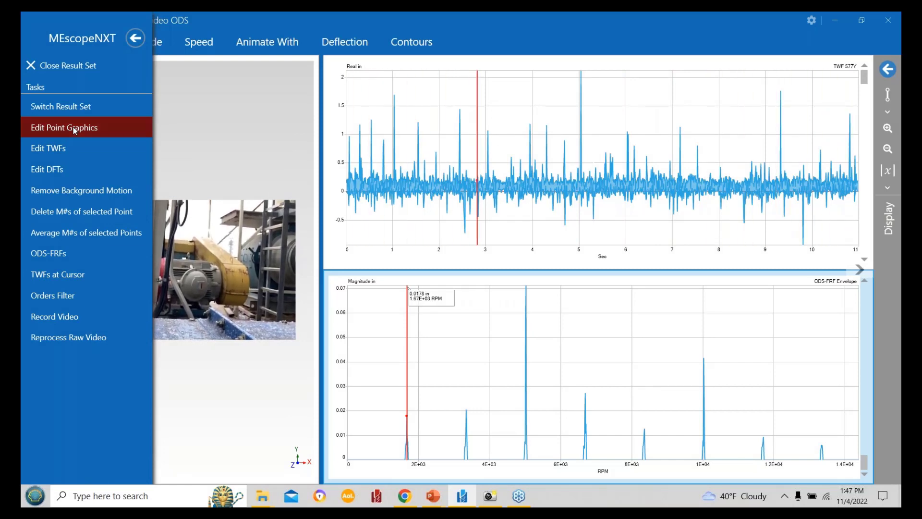
pyautogui.click(73, 127)
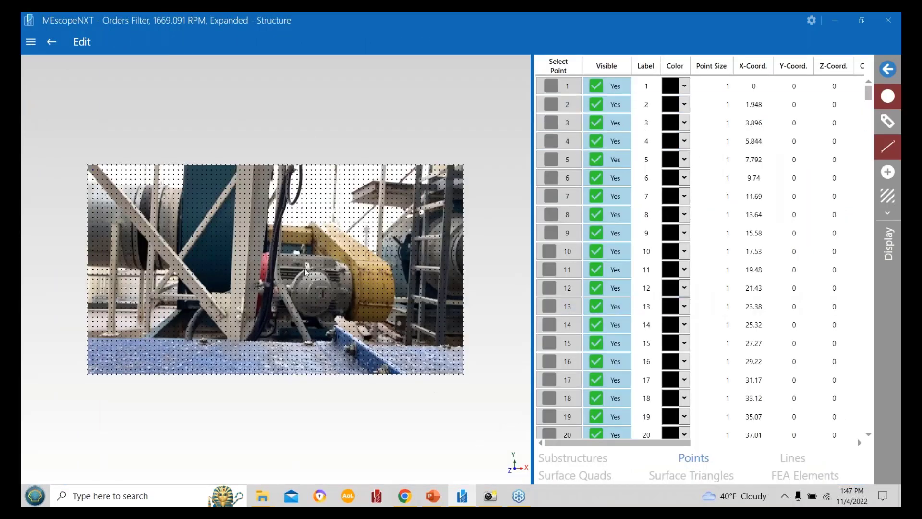
pyautogui.click(31, 44)
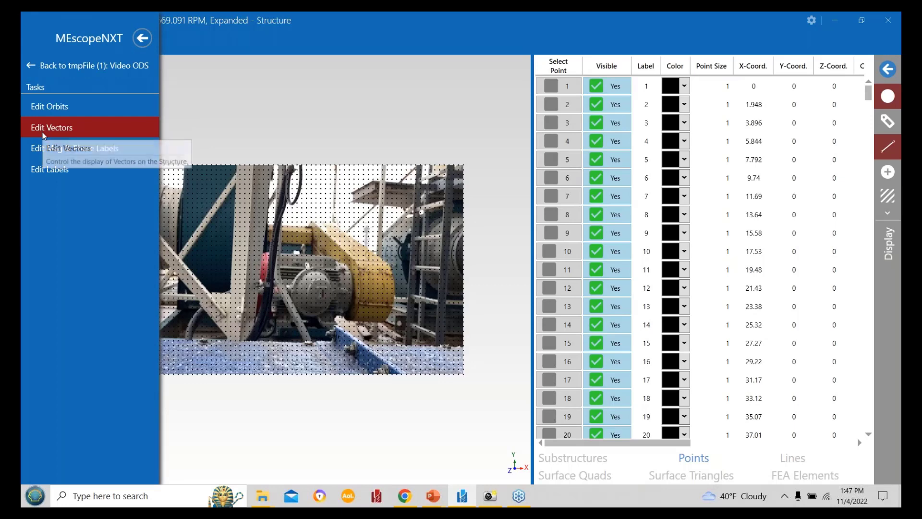
pyautogui.click(39, 107)
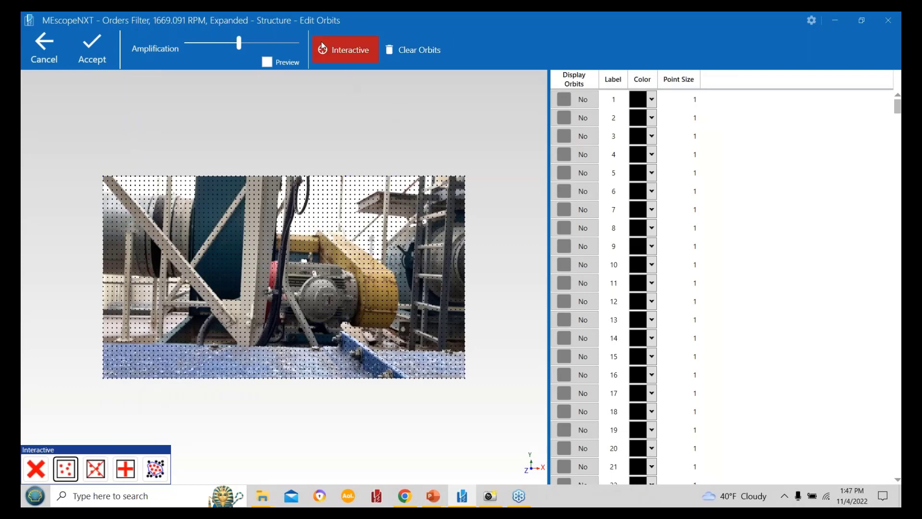
pyautogui.click(347, 55)
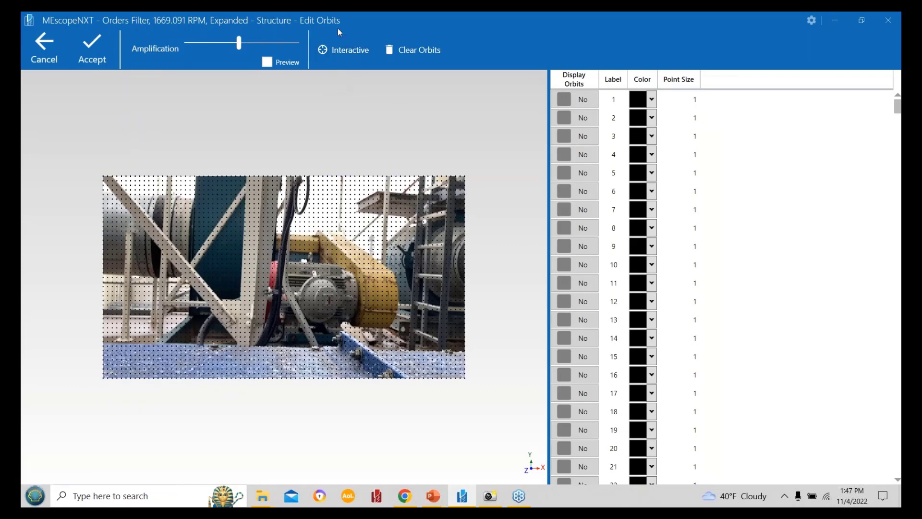
pyautogui.click(338, 54)
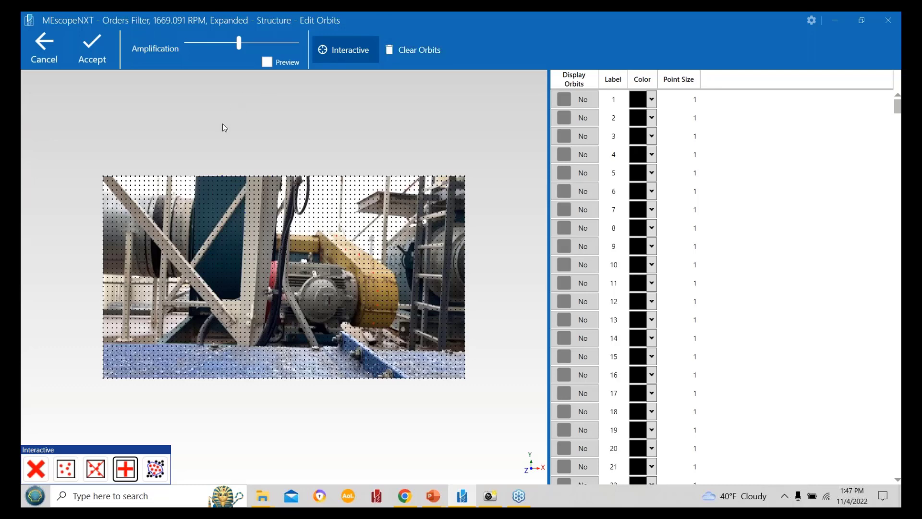
pyautogui.click(93, 50)
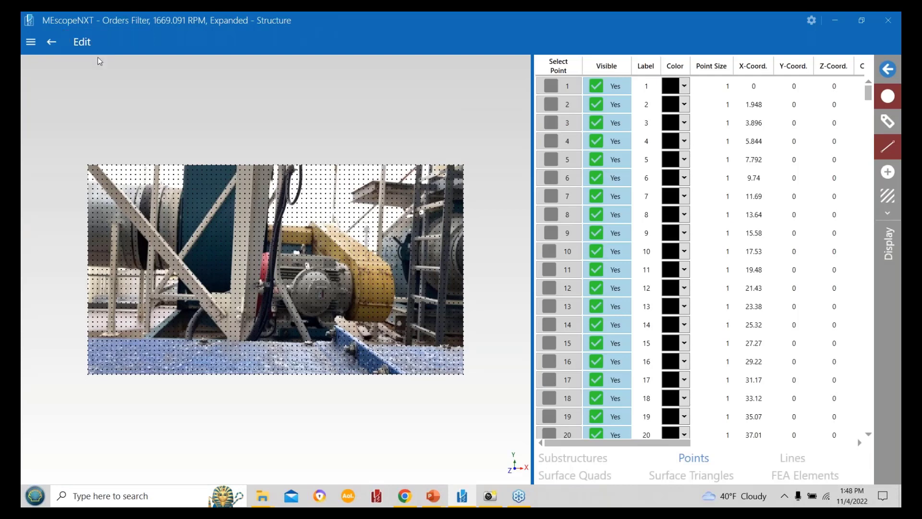
# Return to the Video ODS and display the point orbits on the animated structure.
pyautogui.click(51, 44)
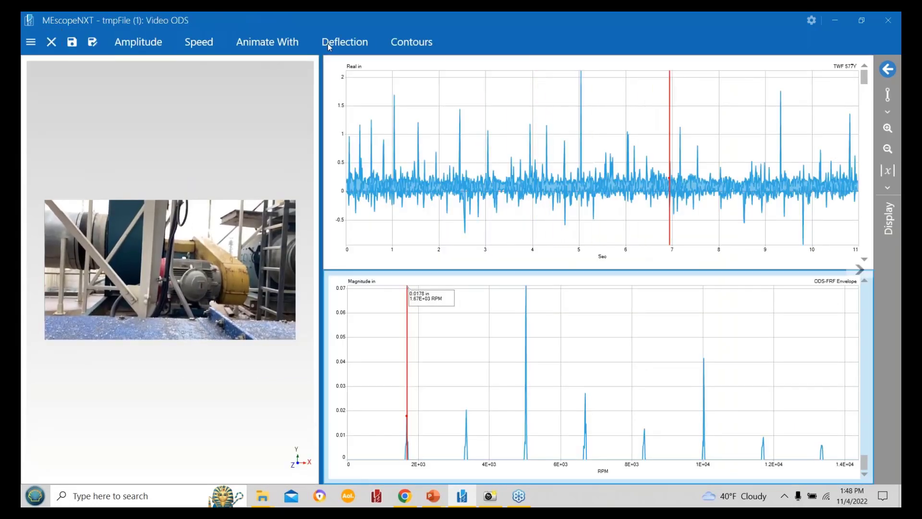
pyautogui.click(370, 42)
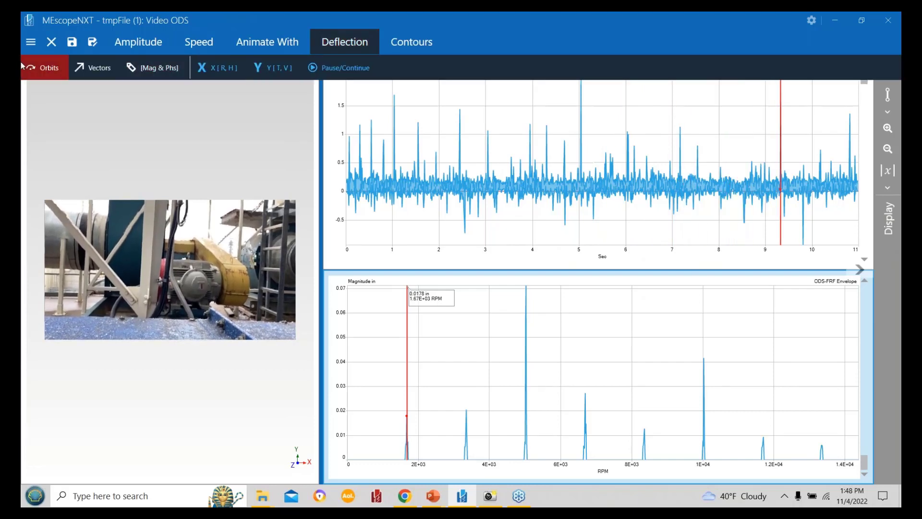
pyautogui.click(45, 71)
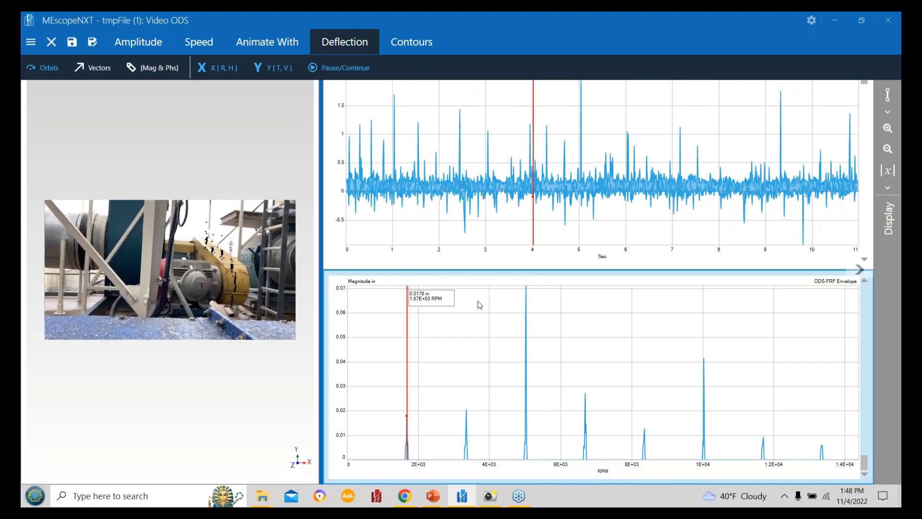
pyautogui.click(457, 282)
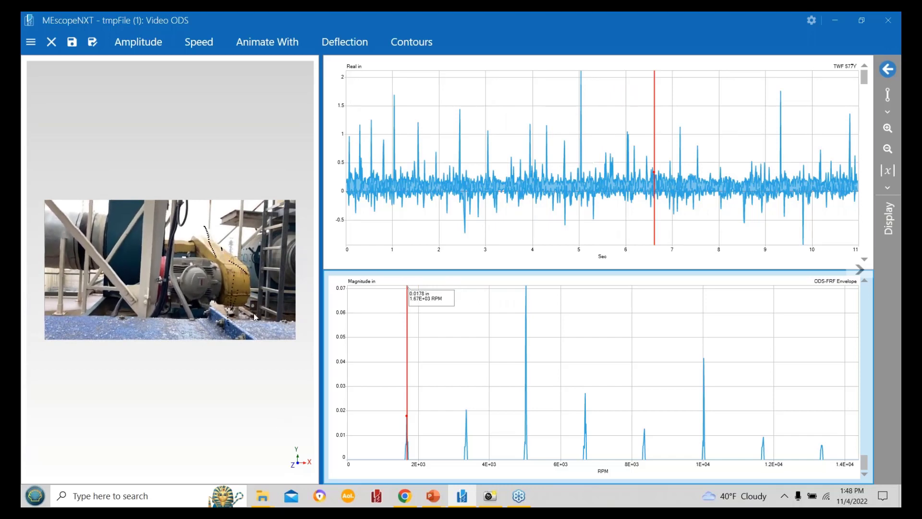
# Enlarge the structure animation to fill the whole window and switch the graph display format to Phase.
pyautogui.moveTo(320, 290); pyautogui.dragTo(833, 278)
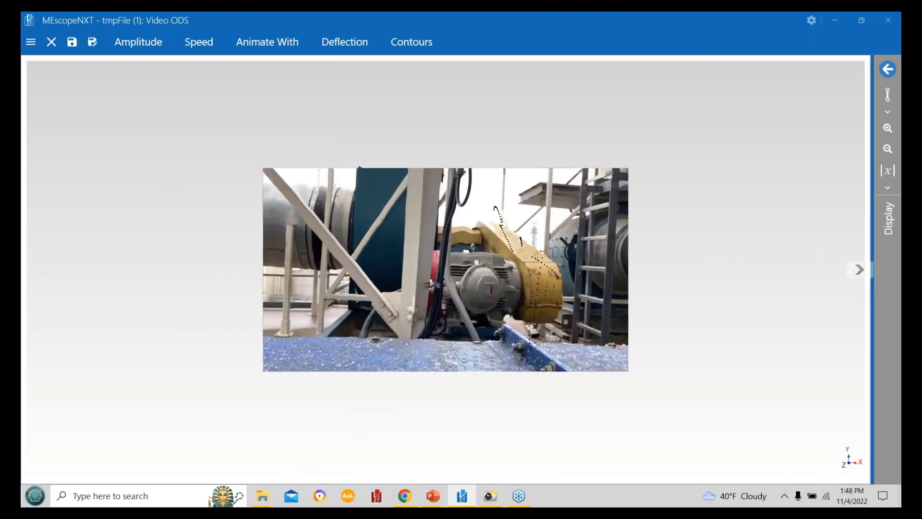
pyautogui.click(888, 187)
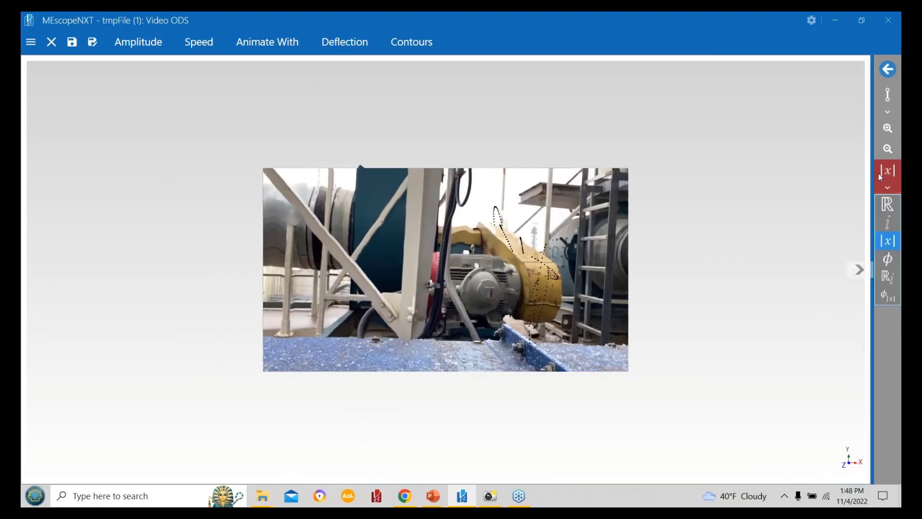
pyautogui.click(888, 259)
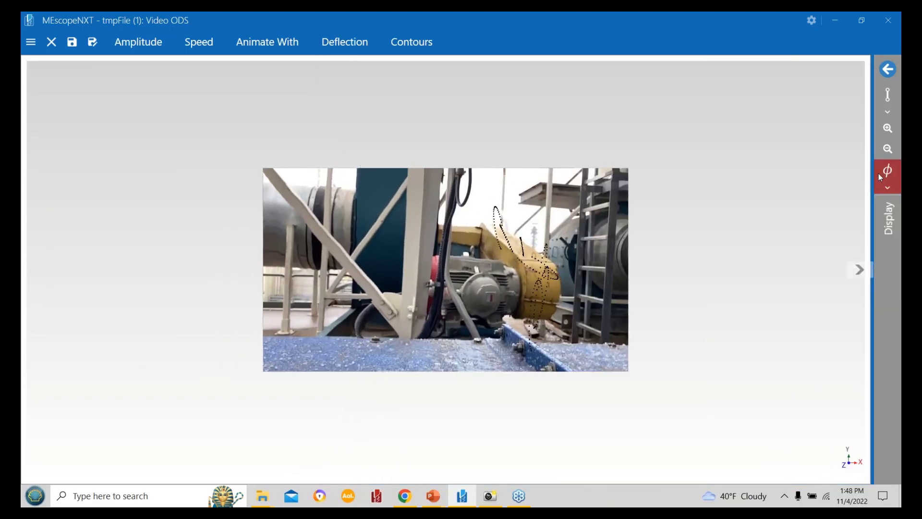
pyautogui.click(252, 157)
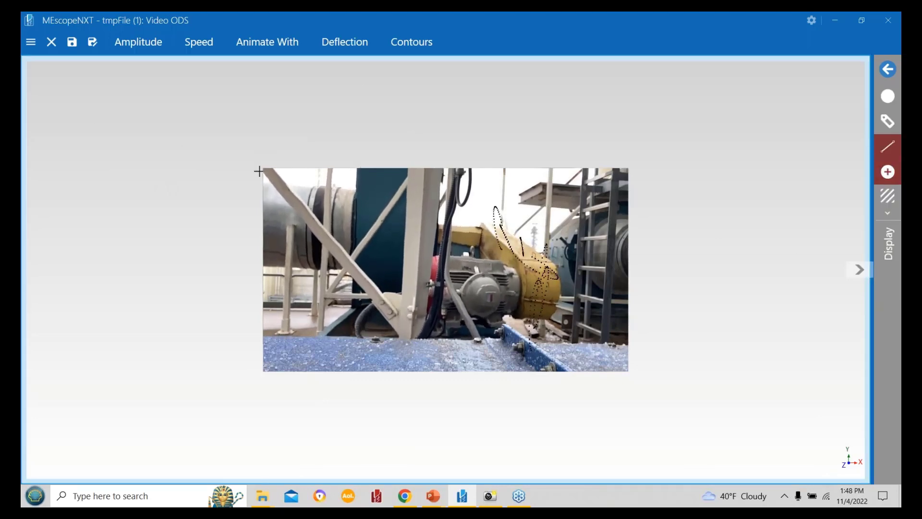
pyautogui.moveTo(255, 162); pyautogui.dragTo(641, 380)
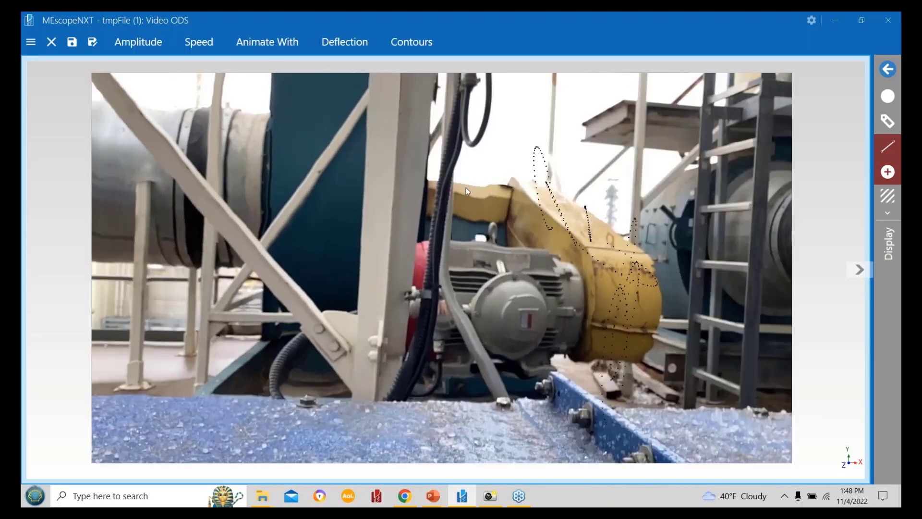
# Decrease the animation amplitude of the Video ODS to 2.
pyautogui.click(343, 42)
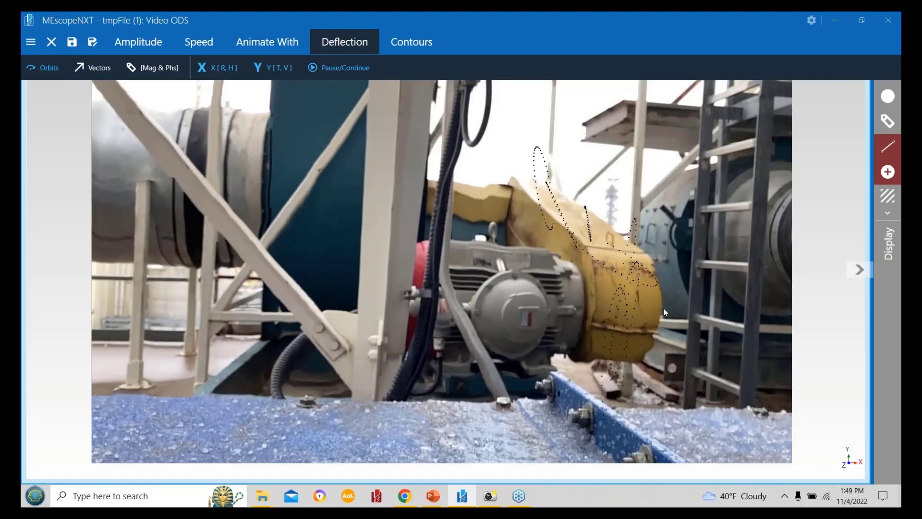
pyautogui.click(139, 43)
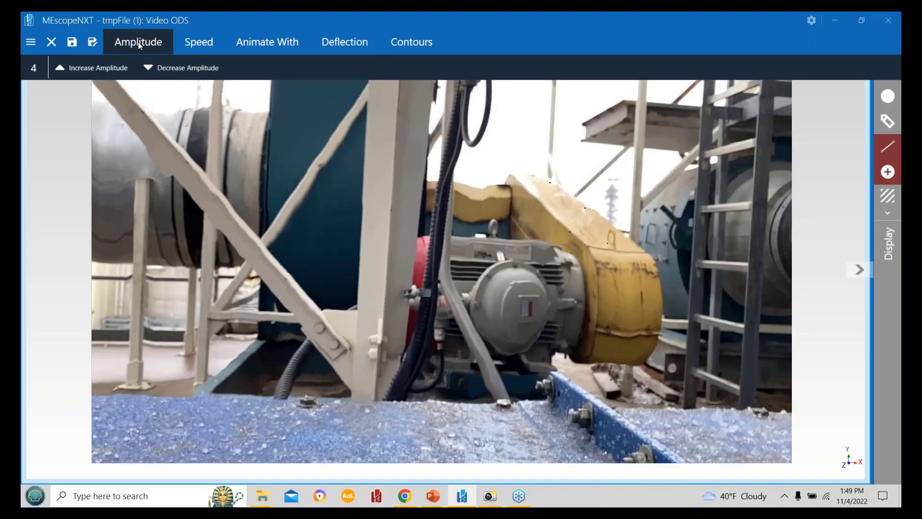
pyautogui.click(140, 46)
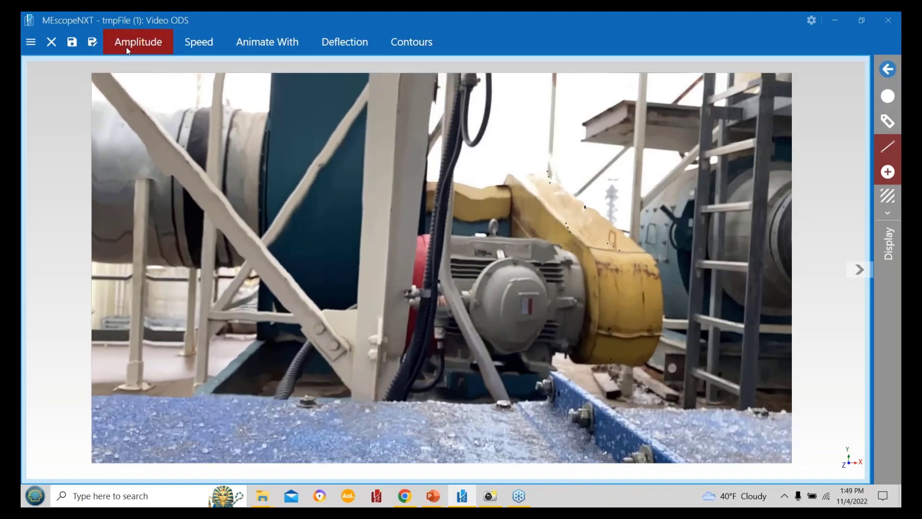
pyautogui.click(128, 48)
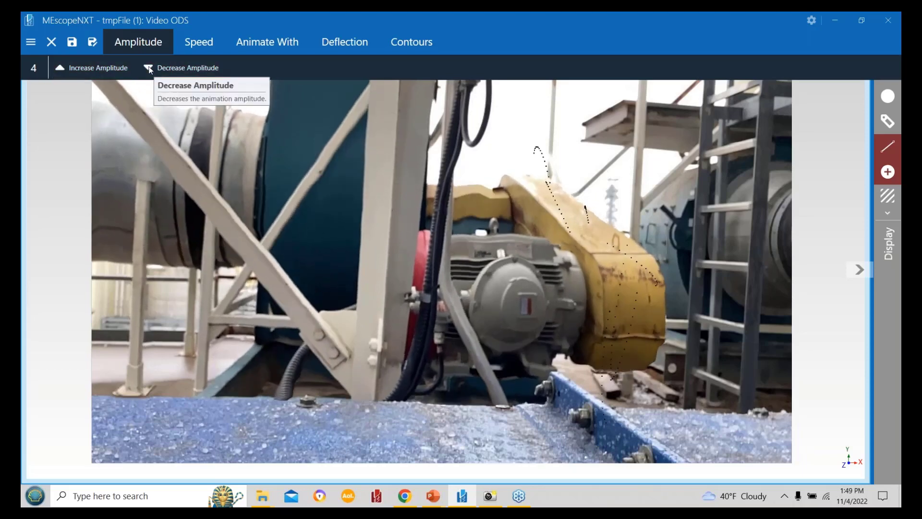
pyautogui.click(150, 70)
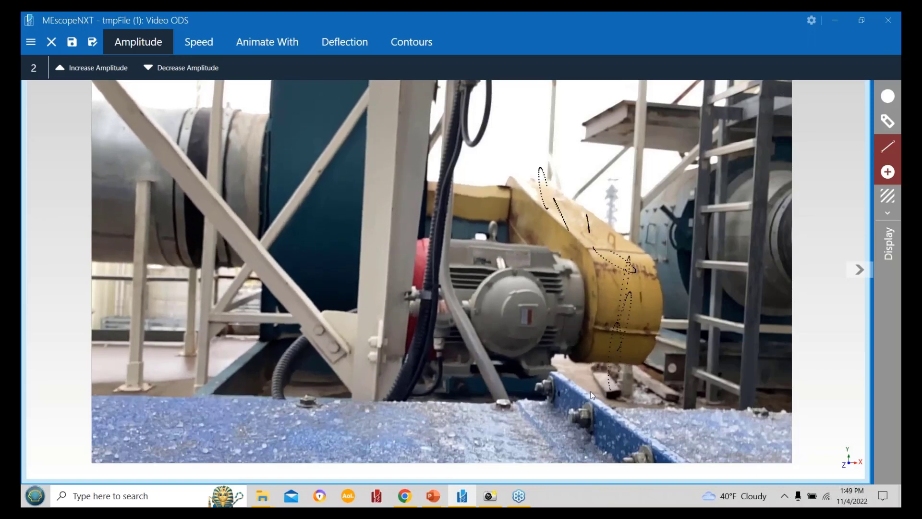
pyautogui.moveTo(262, 496)
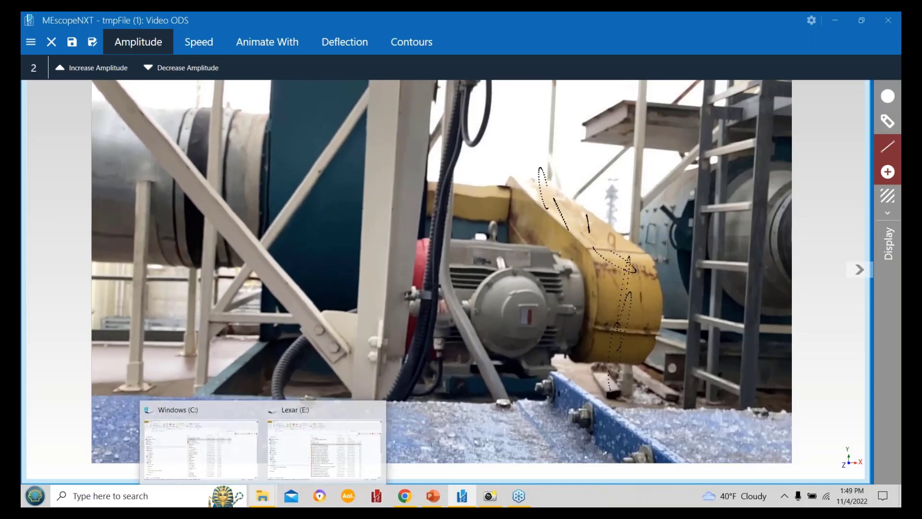
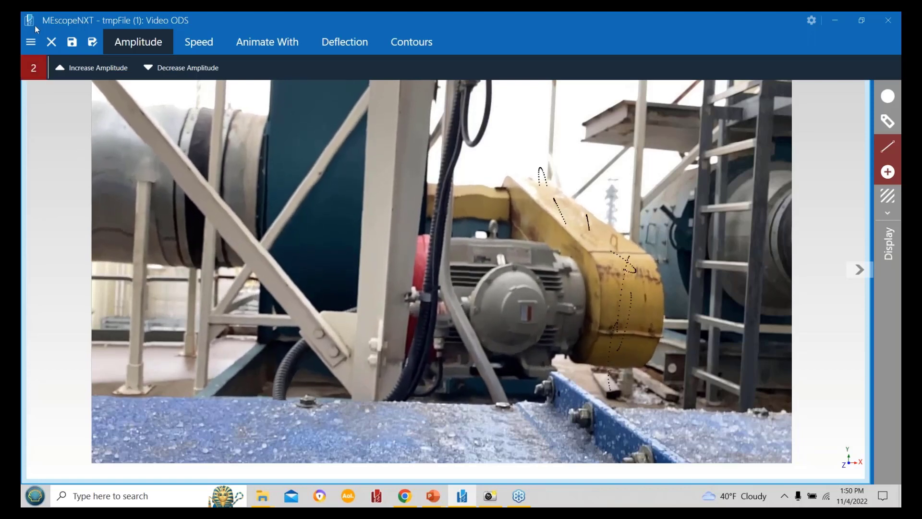
# Open the Mag & Phase label editing of the point graphics with interactive point selection turned on.
pyautogui.click(30, 47)
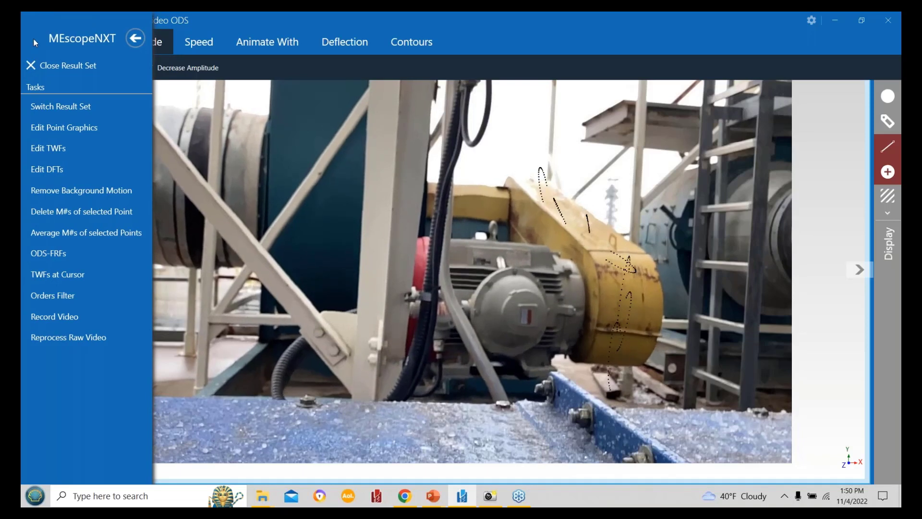
pyautogui.click(134, 42)
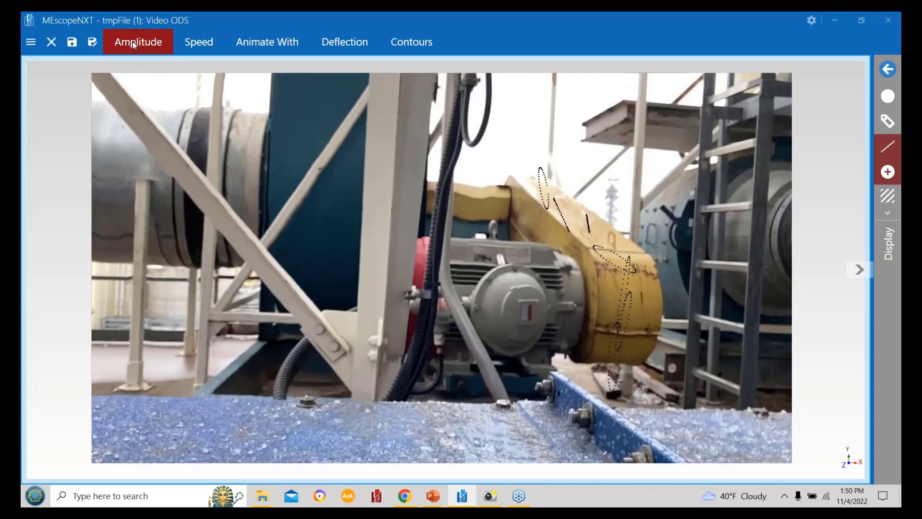
pyautogui.click(31, 42)
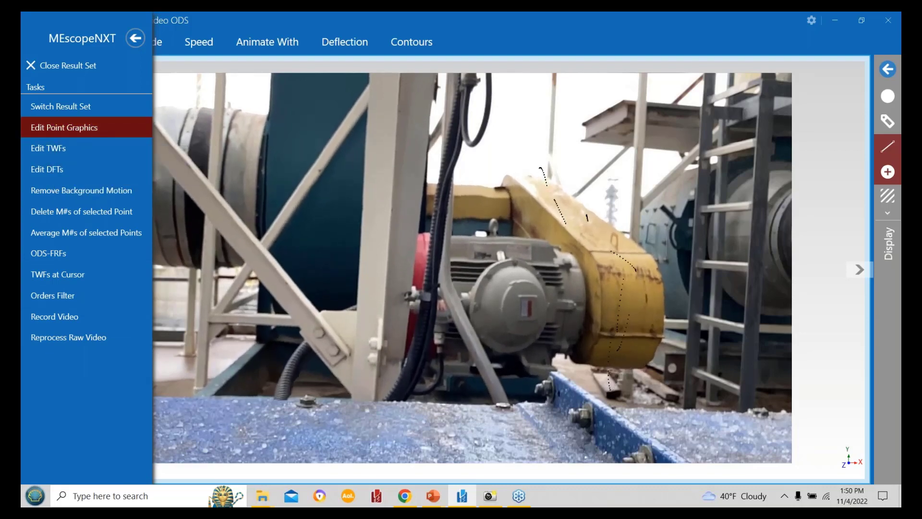
pyautogui.click(72, 127)
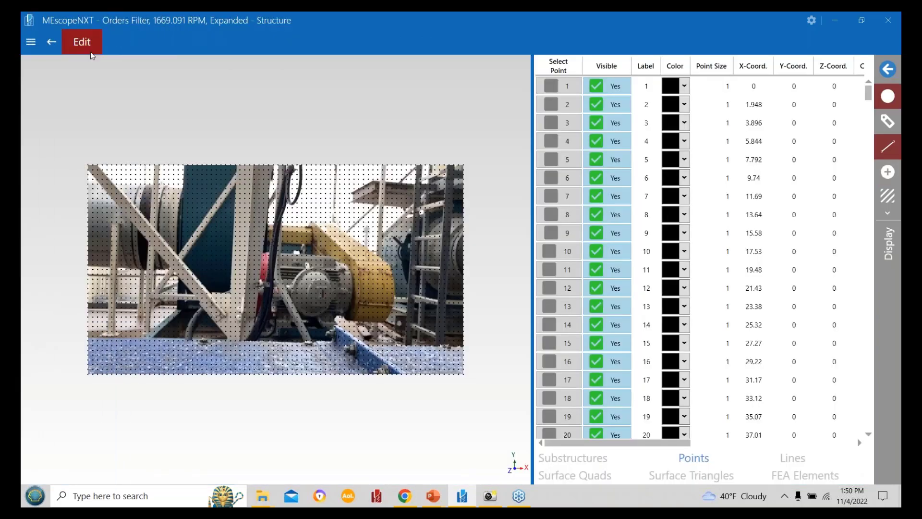
pyautogui.click(31, 44)
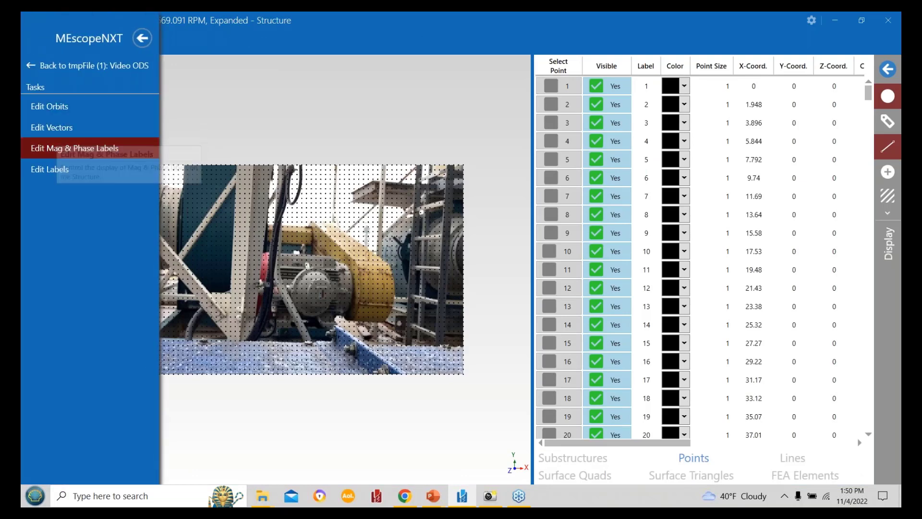
pyautogui.click(75, 148)
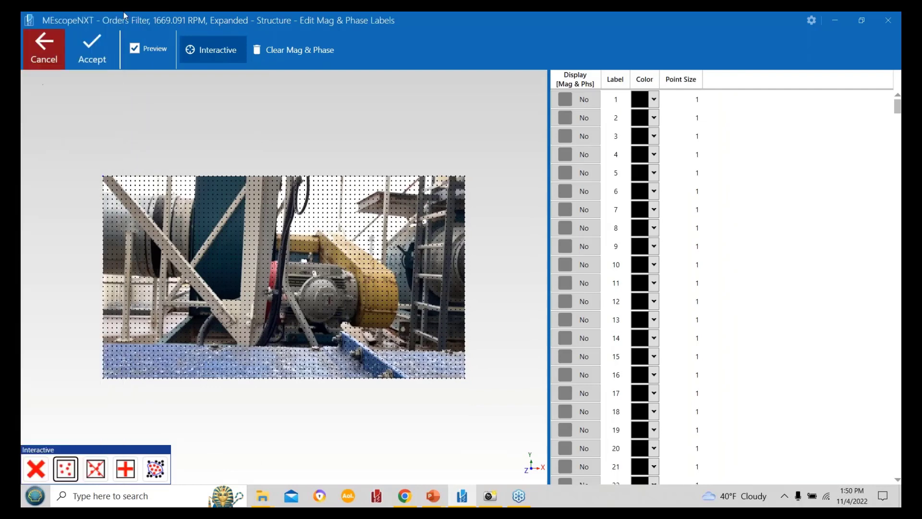
pyautogui.click(215, 52)
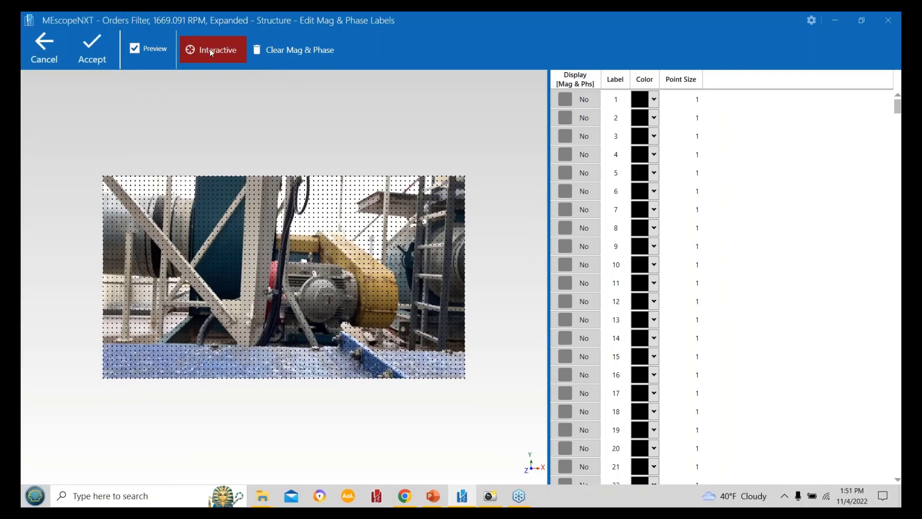
pyautogui.click(205, 56)
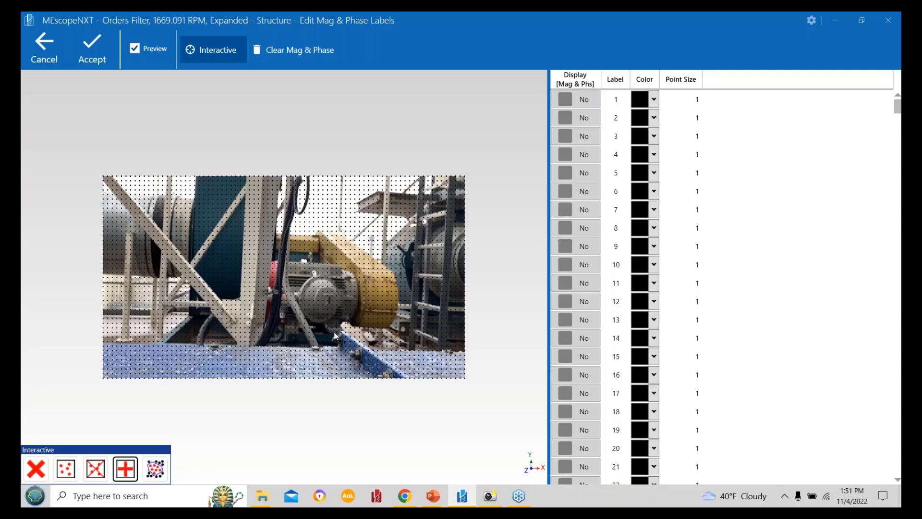
# Try magnitude and phase labels on points 2215 and 2201 at the two sides of the motor, and clear them.
pyautogui.click(353, 301)
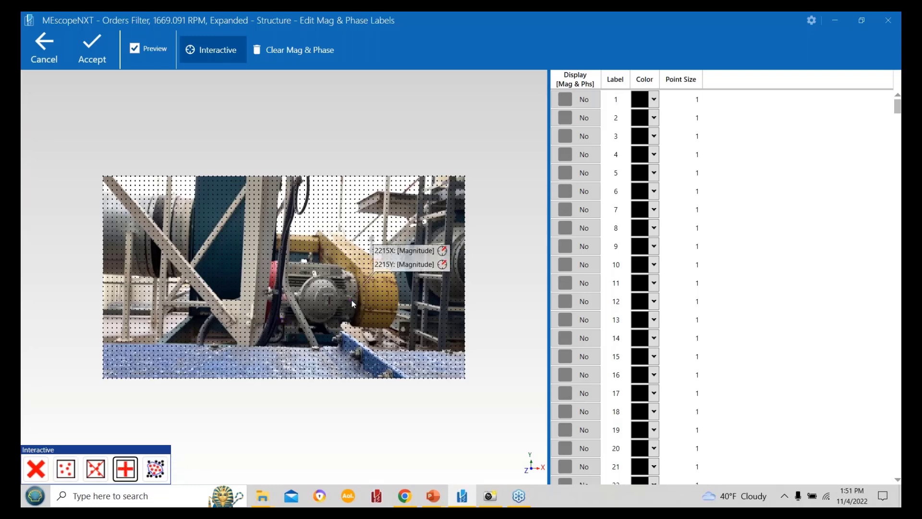
pyautogui.click(285, 299)
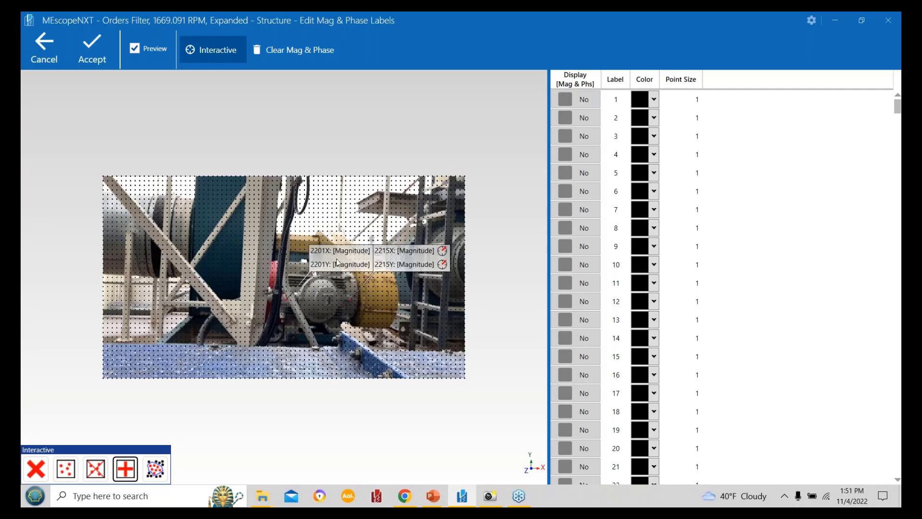
pyautogui.moveTo(288, 401); pyautogui.dragTo(261, 414)
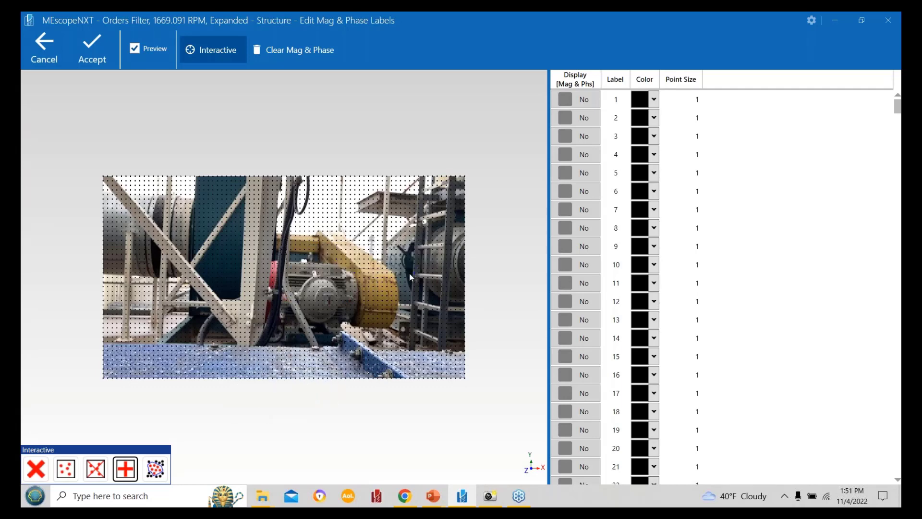
# Try magnitude and phase labels on the motor's sides, along its top edge, and at points 412 and 402 near the picture's upper-left corner, and clear them.
pyautogui.click(344, 302)
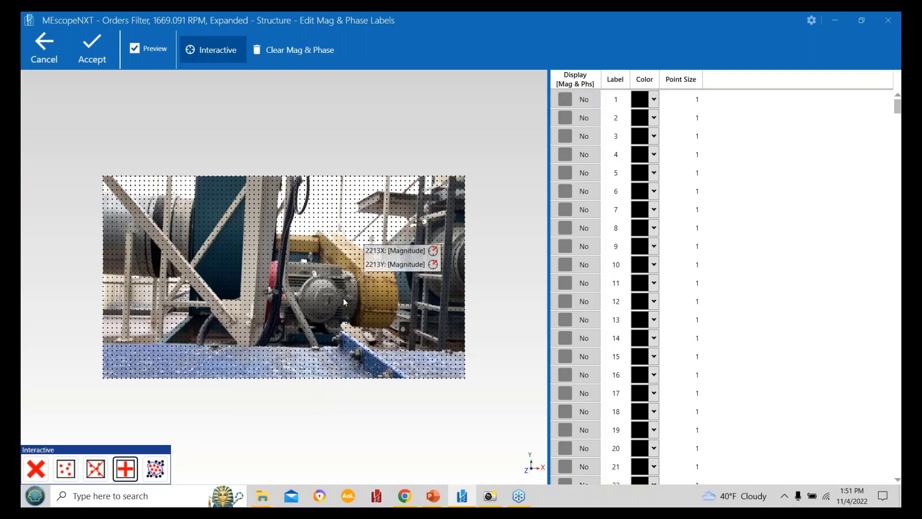
pyautogui.click(287, 301)
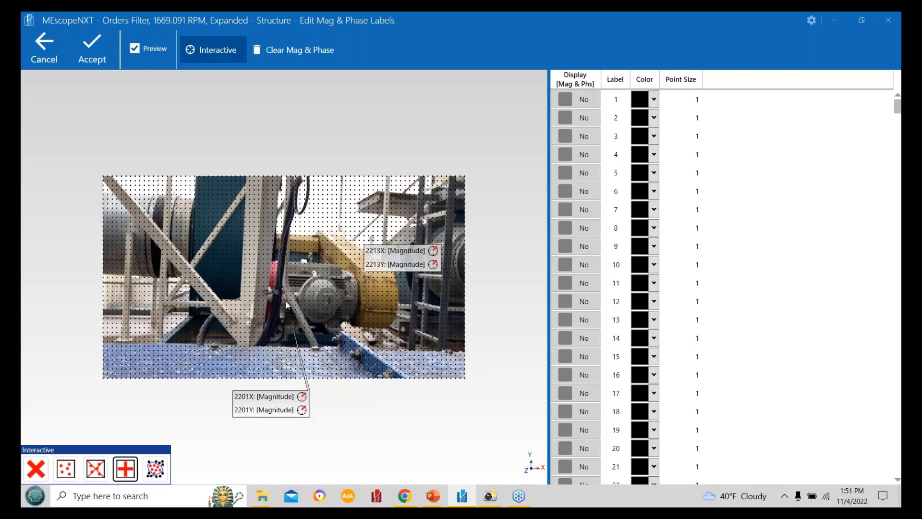
pyautogui.click(308, 258)
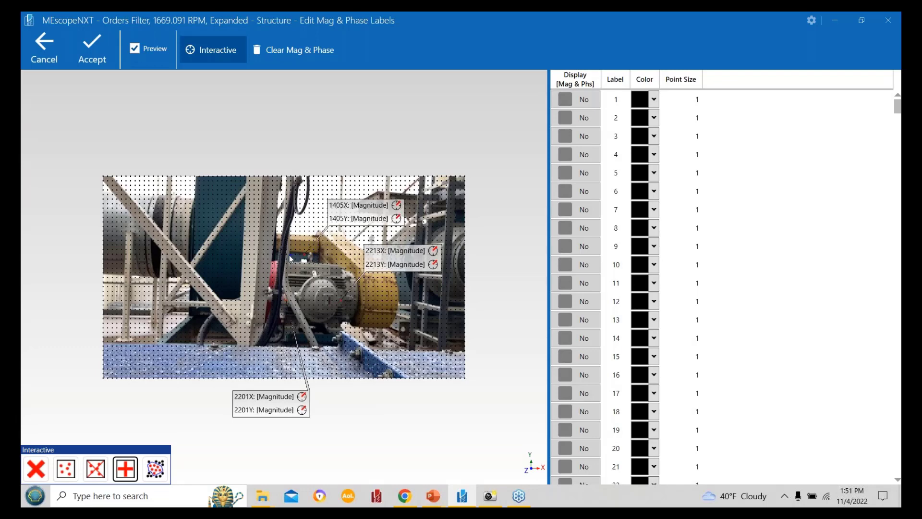
pyautogui.click(292, 258)
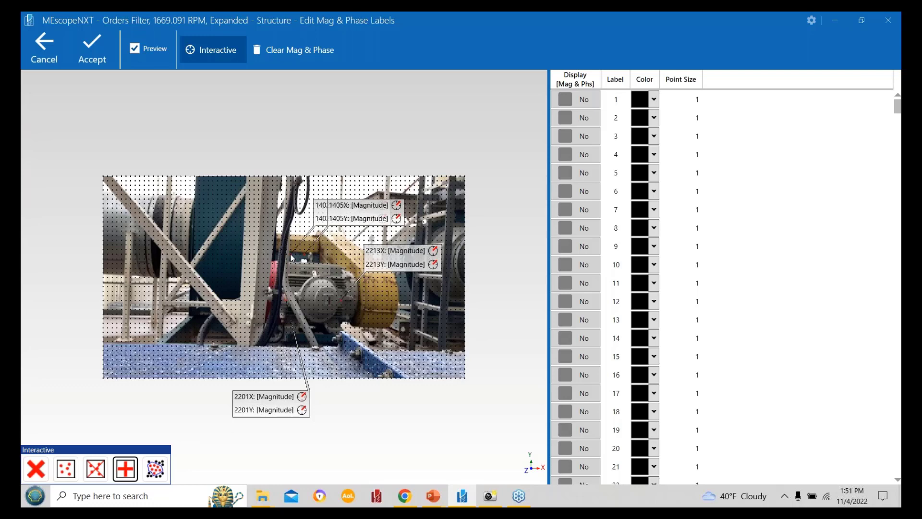
pyautogui.click(155, 200)
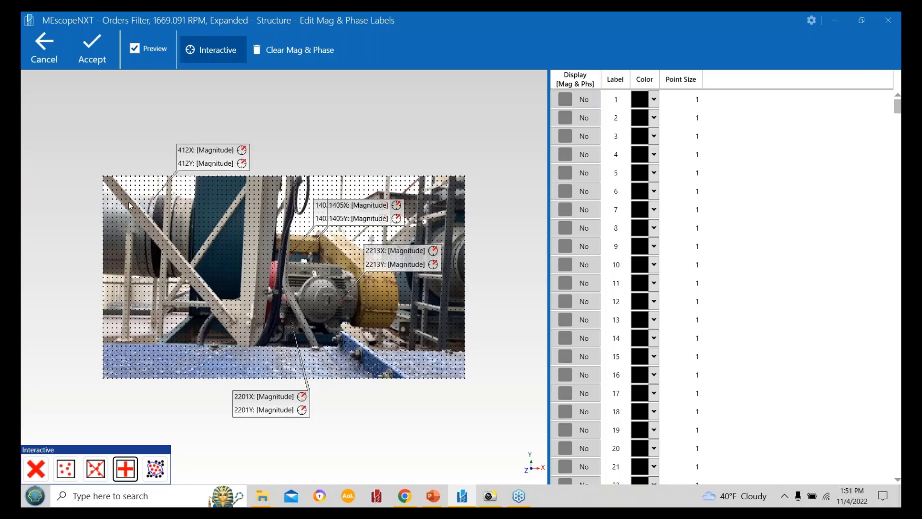
pyautogui.click(110, 206)
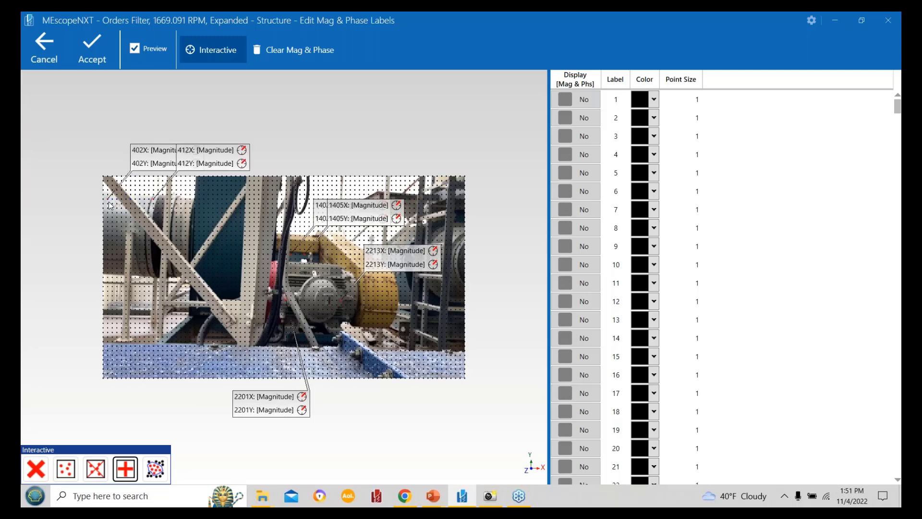
pyautogui.moveTo(158, 162); pyautogui.dragTo(94, 143)
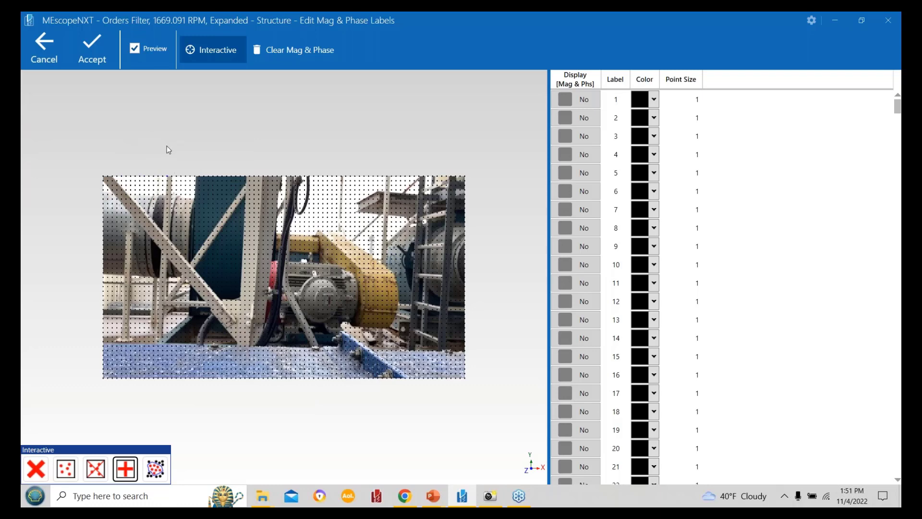
# Add magnitude and phase labels to points 2121, 2135, 1402, 1405, 482 and 490, and accept the label edits.
pyautogui.click(351, 297)
pyautogui.click(284, 297)
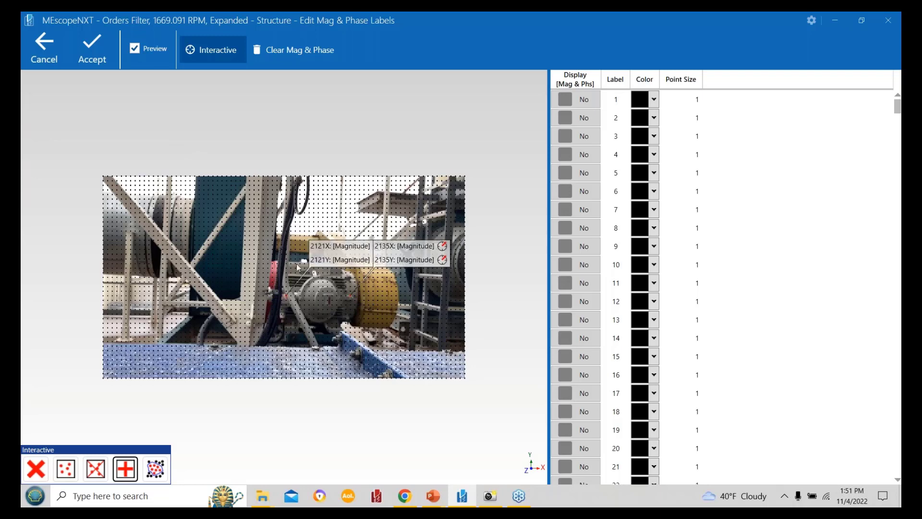
pyautogui.click(290, 258)
pyautogui.click(291, 257)
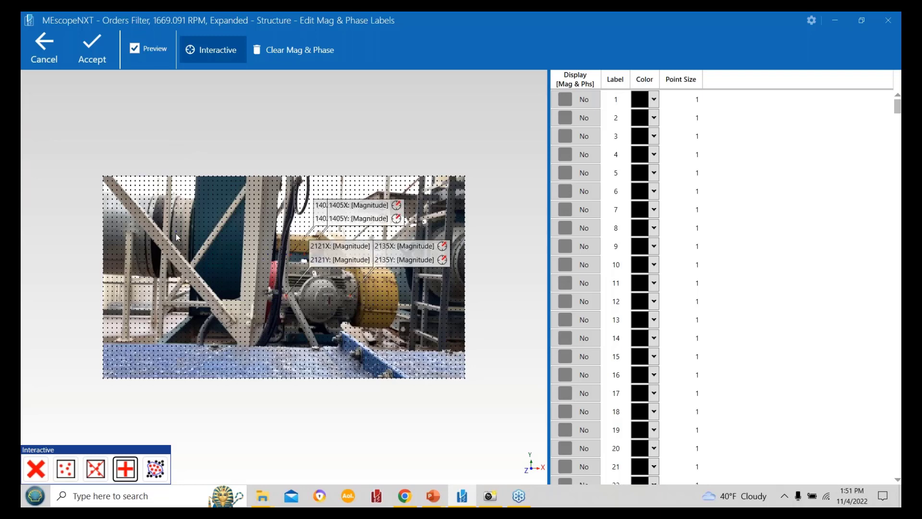
pyautogui.click(145, 204)
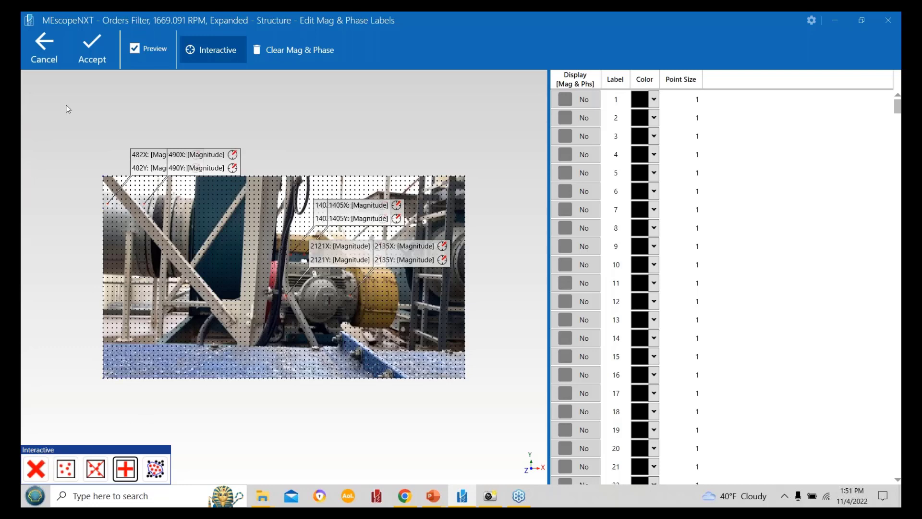
pyautogui.click(81, 47)
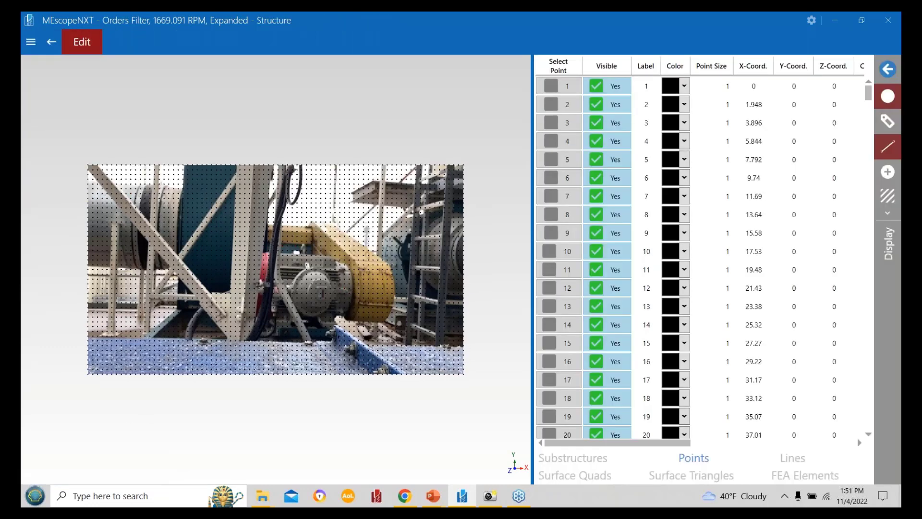
pyautogui.click(30, 44)
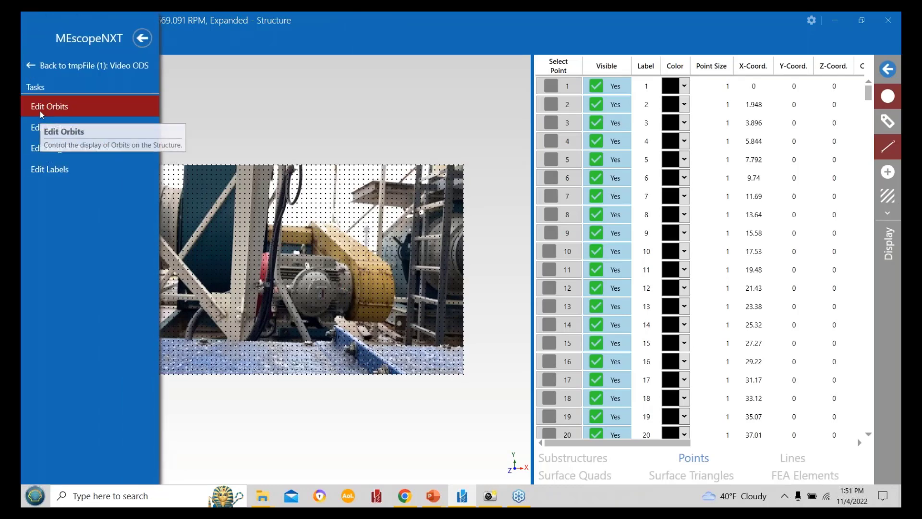
pyautogui.click(42, 146)
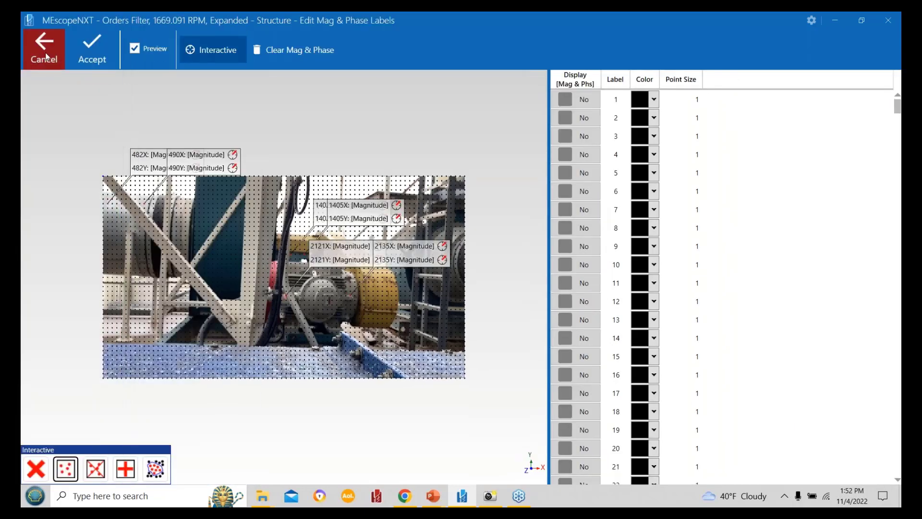
pyautogui.click(46, 56)
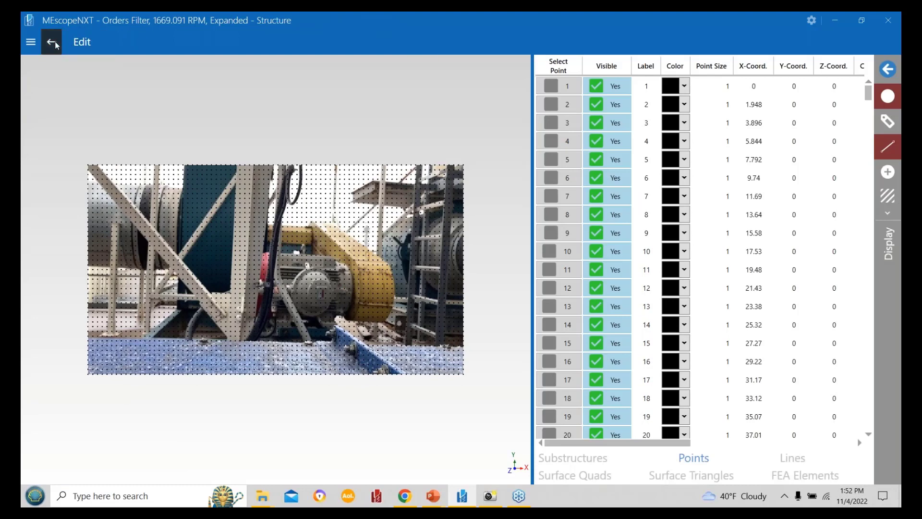
# Return to the Video ODS and turn on the magnitude and phase labels in the deflection display.
pyautogui.click(54, 42)
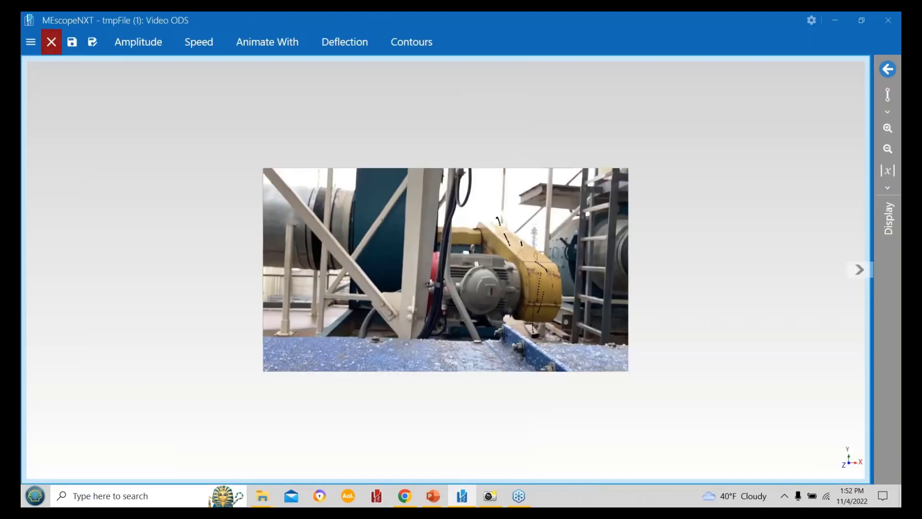
pyautogui.click(360, 41)
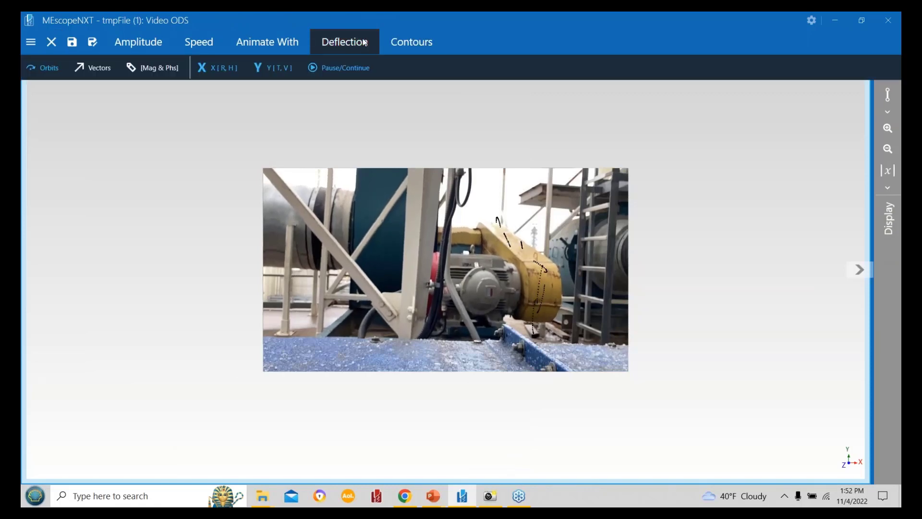
pyautogui.click(152, 69)
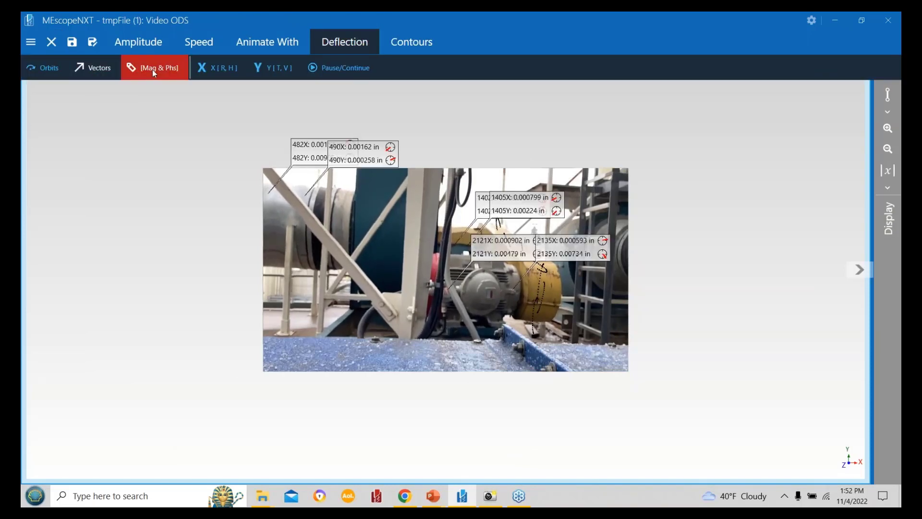
# Spread the labels of points 482, 490, 1402, 1405, 2135 and 2121 around the outside of the picture and turn off the orbits.
pyautogui.moveTo(309, 150); pyautogui.dragTo(192, 152)
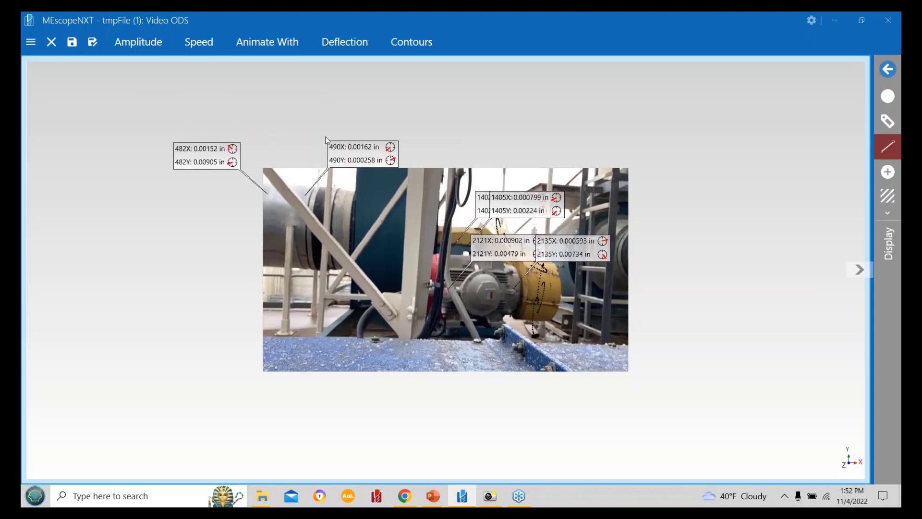
pyautogui.moveTo(349, 151); pyautogui.dragTo(319, 135)
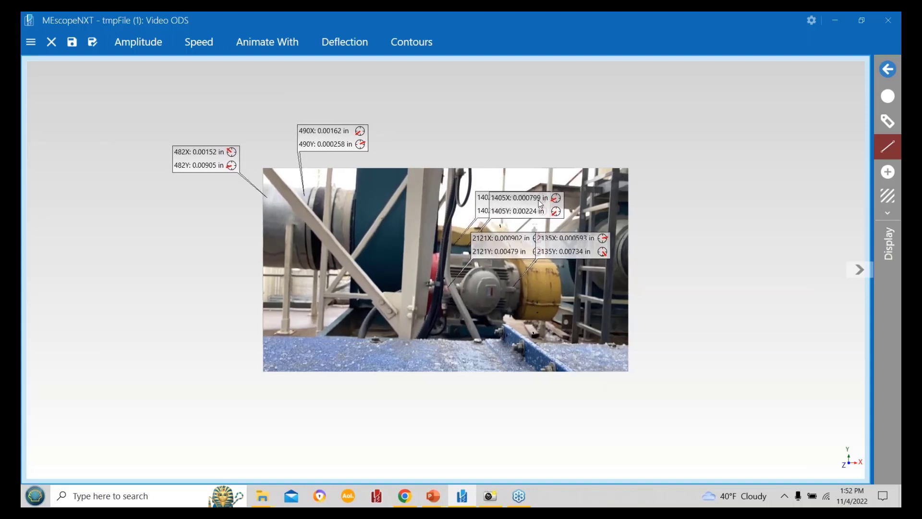
pyautogui.moveTo(538, 200); pyautogui.dragTo(480, 103)
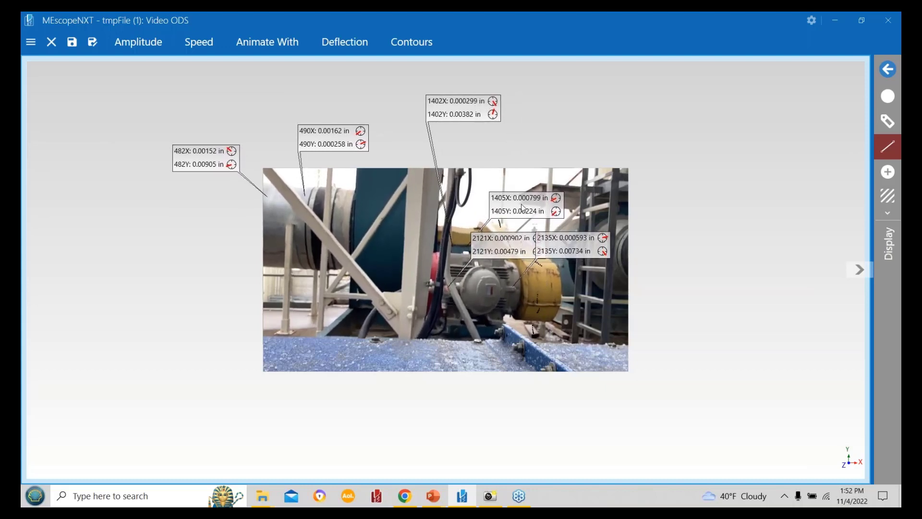
pyautogui.moveTo(525, 206); pyautogui.dragTo(567, 115)
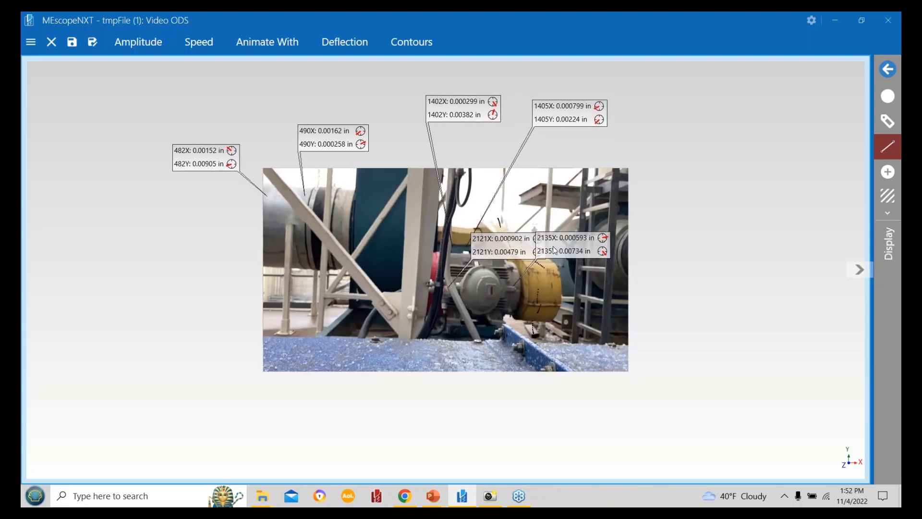
pyautogui.moveTo(569, 258); pyautogui.dragTo(684, 383)
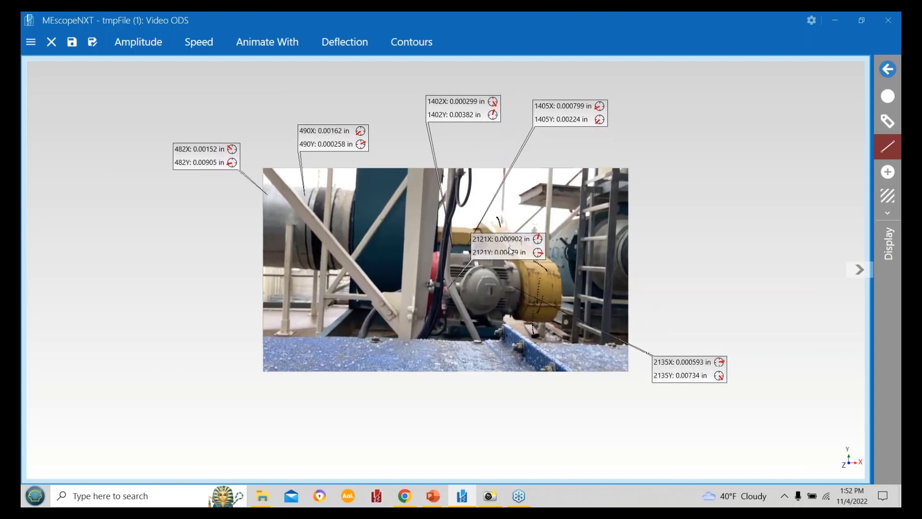
pyautogui.moveTo(503, 254); pyautogui.dragTo(459, 427)
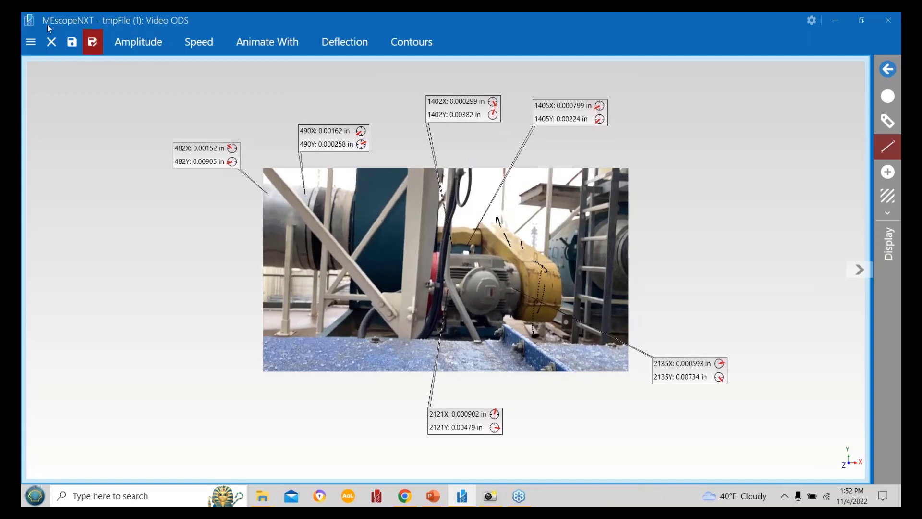
pyautogui.click(345, 41)
pyautogui.click(48, 65)
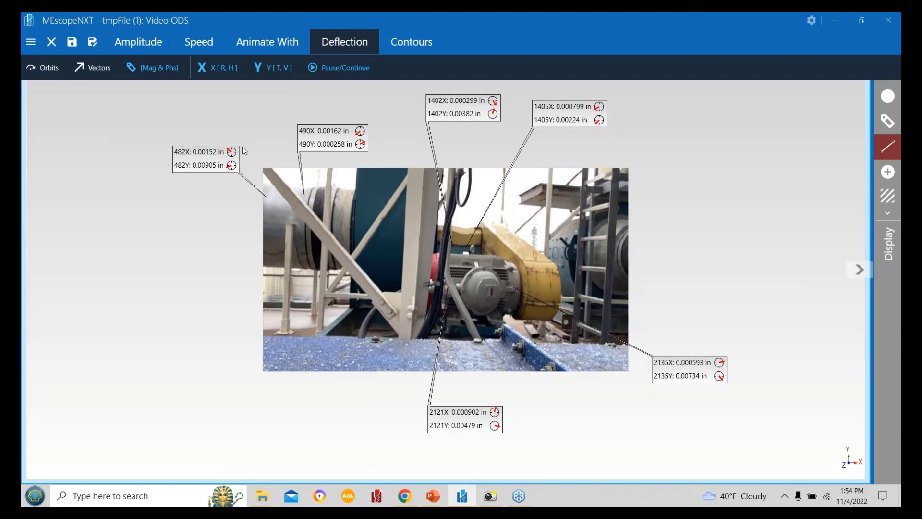
# Delete the M#s of the points in a rectangular area above the yellow belt guard, using interactive point selection.
pyautogui.click(31, 44)
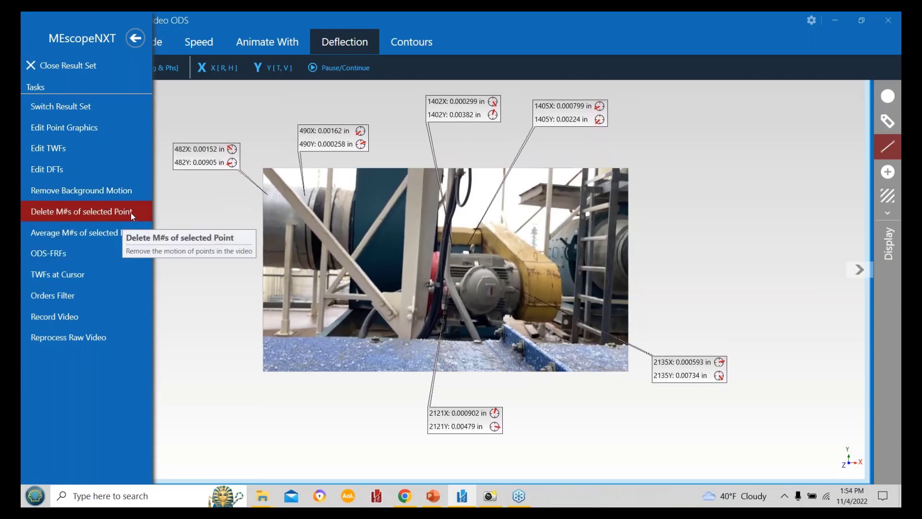
pyautogui.click(131, 213)
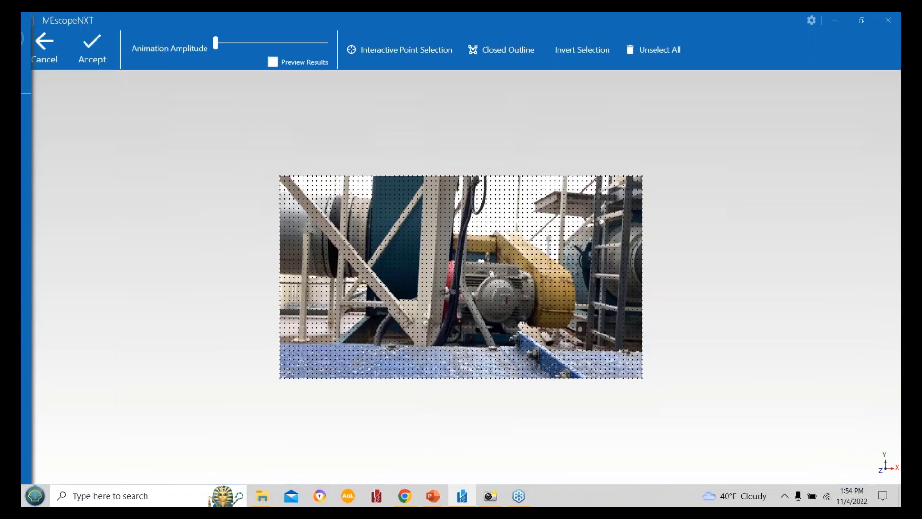
pyautogui.click(403, 55)
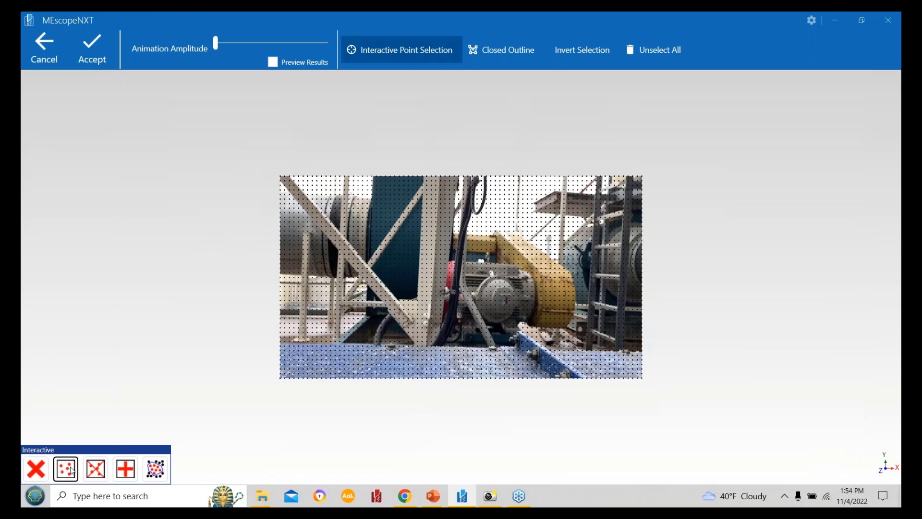
pyautogui.click(124, 472)
pyautogui.click(154, 475)
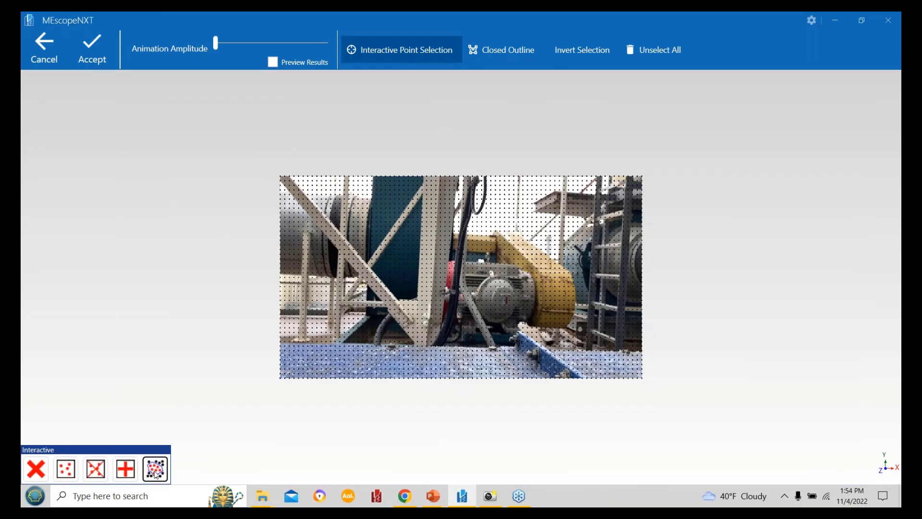
pyautogui.moveTo(527, 185); pyautogui.dragTo(597, 221)
pyautogui.click(89, 52)
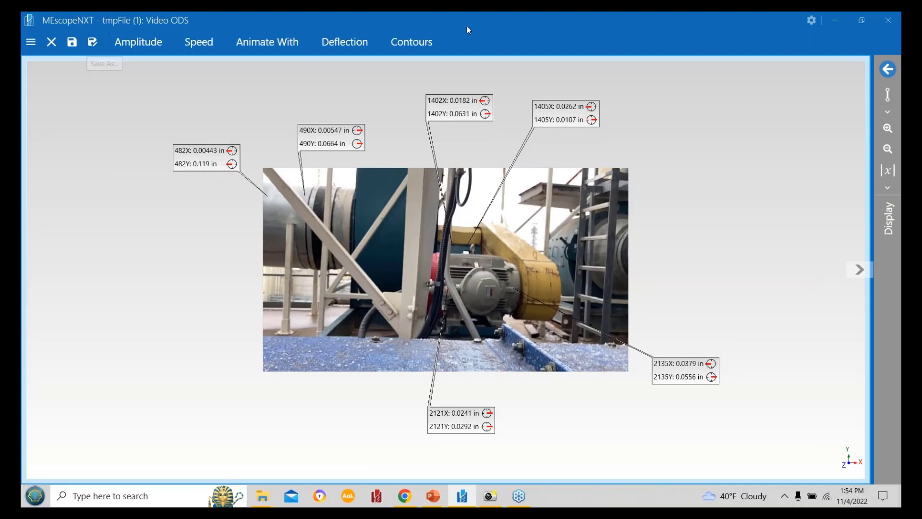
pyautogui.click(31, 42)
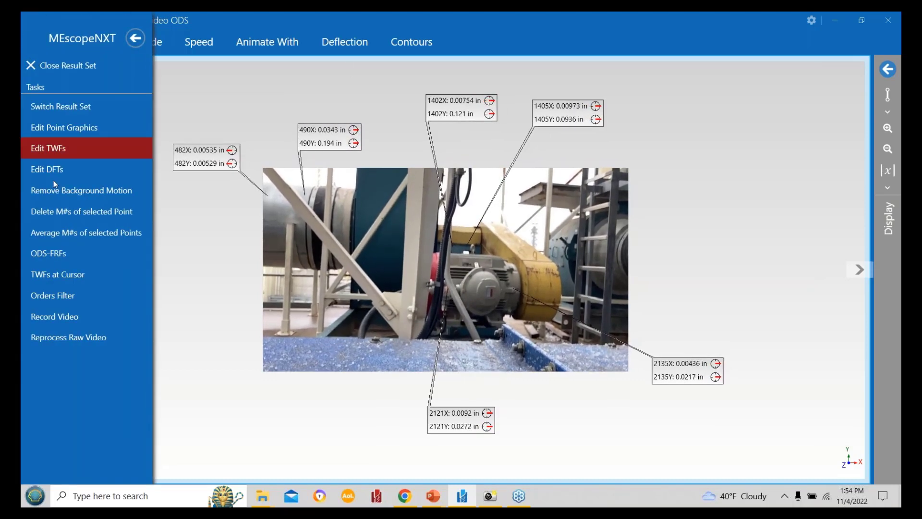
pyautogui.click(201, 88)
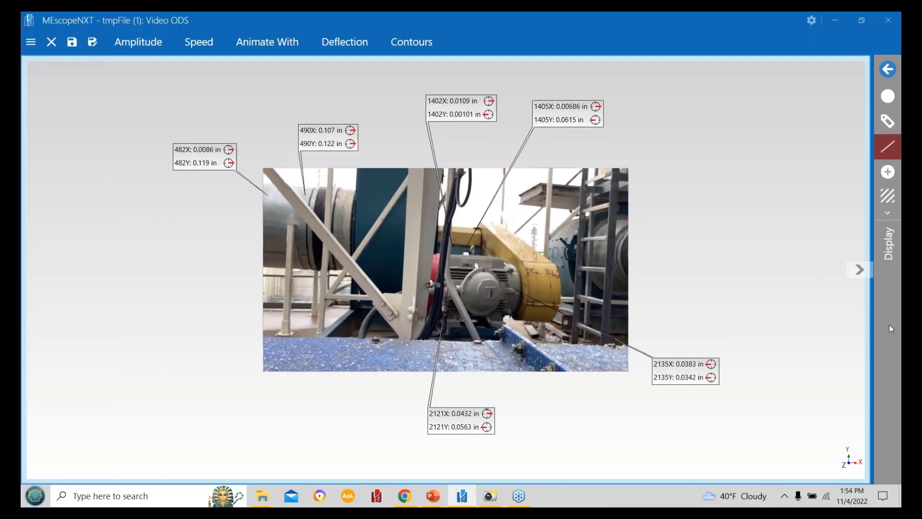
# Reveal the TWF and DFT plots beside the video and move the DFT cursor to 27.8 Hz.
pyautogui.moveTo(873, 327); pyautogui.dragTo(434, 321)
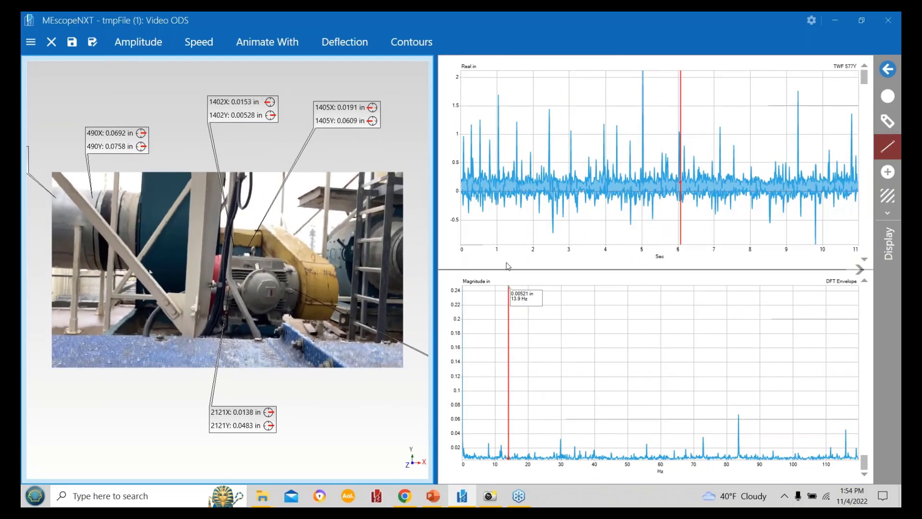
pyautogui.click(508, 281)
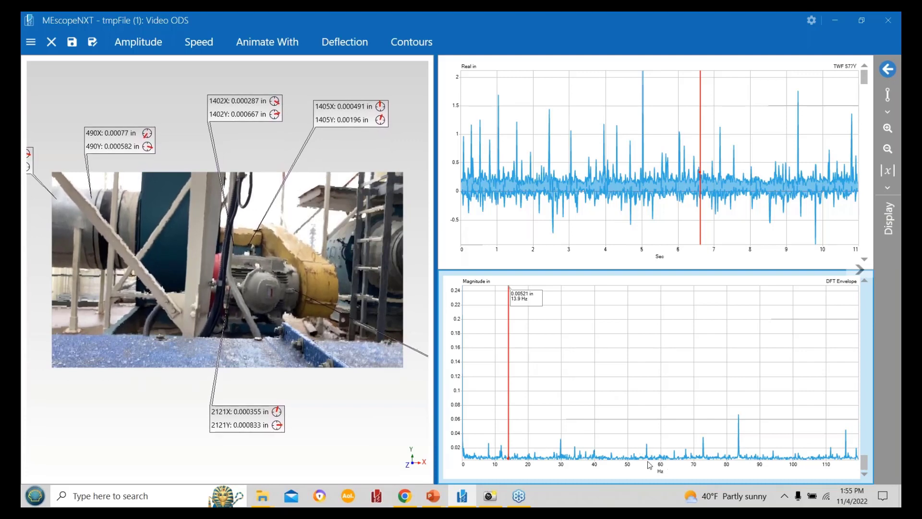
pyautogui.click(555, 454)
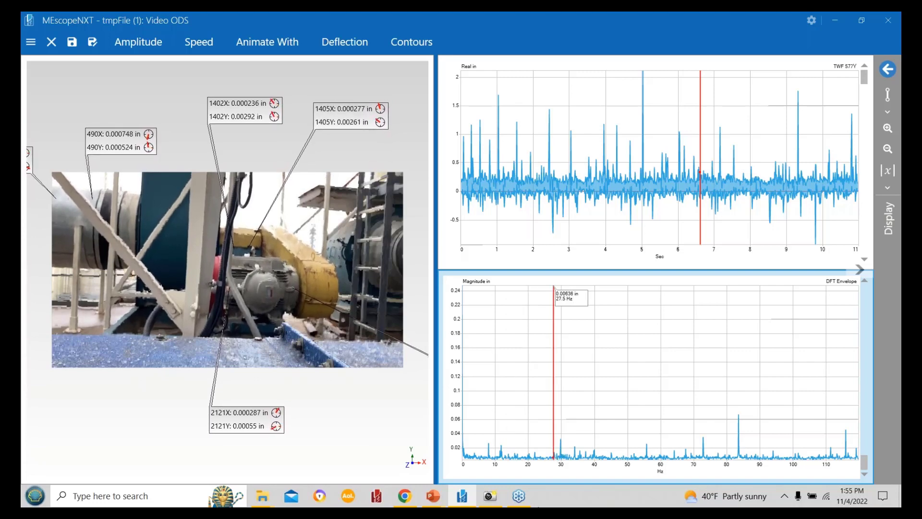
pyautogui.press('Right')
pyautogui.press('Right')
pyautogui.press('Right')
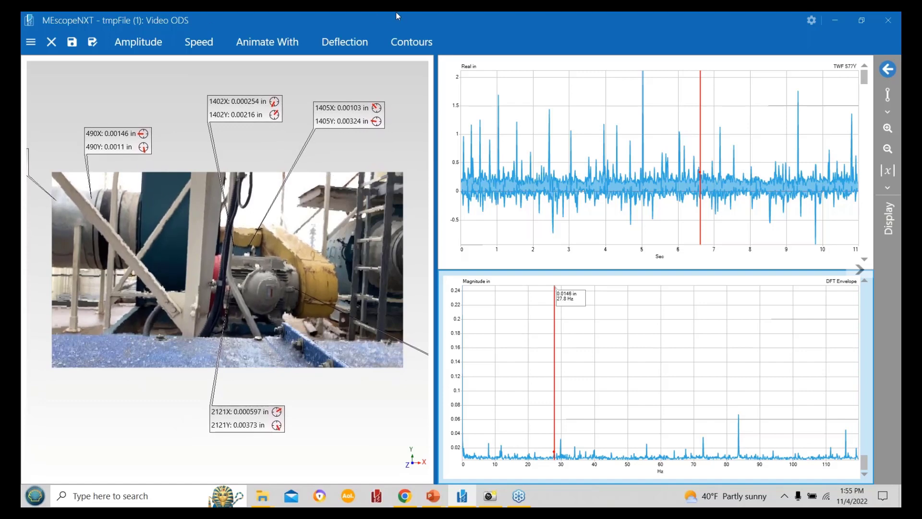
# Set up an Orders Filter with its band on the 29.8 Hz peak and expanded orders.
pyautogui.click(29, 43)
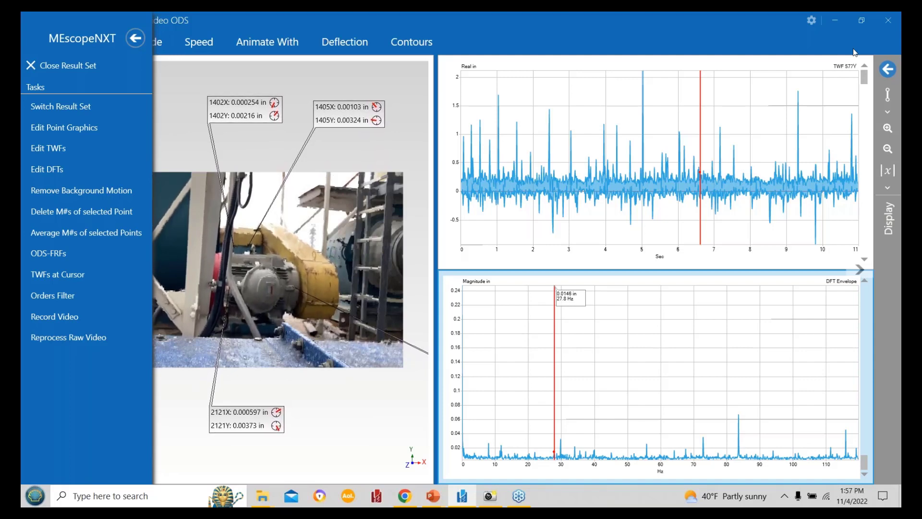
pyautogui.click(892, 51)
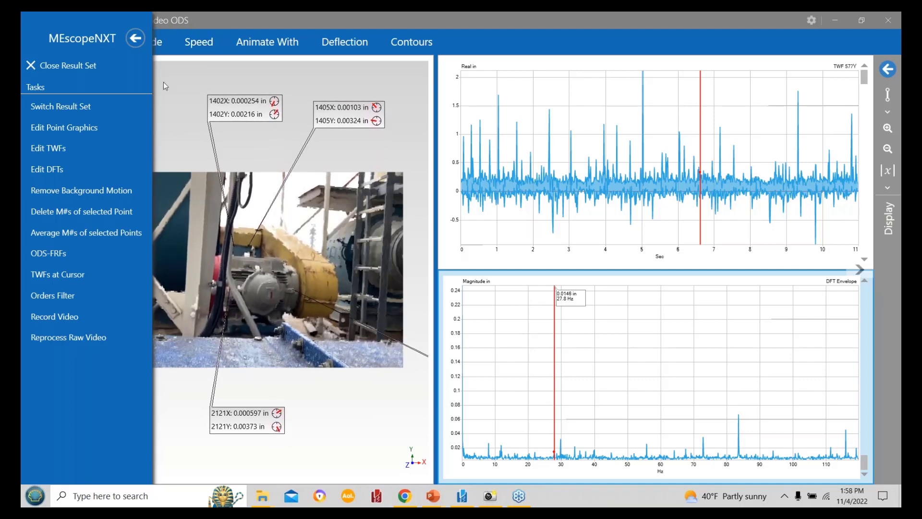
pyautogui.click(67, 296)
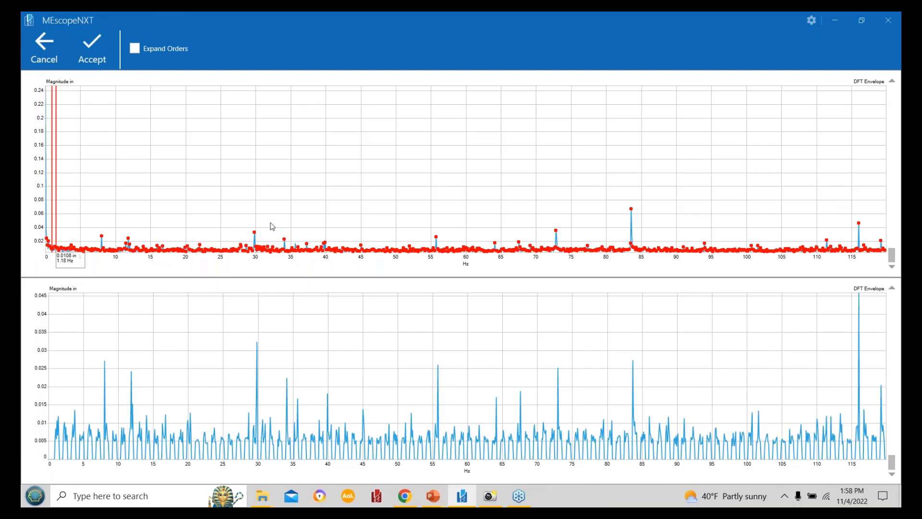
pyautogui.click(56, 162)
pyautogui.moveTo(56, 162); pyautogui.dragTo(254, 167)
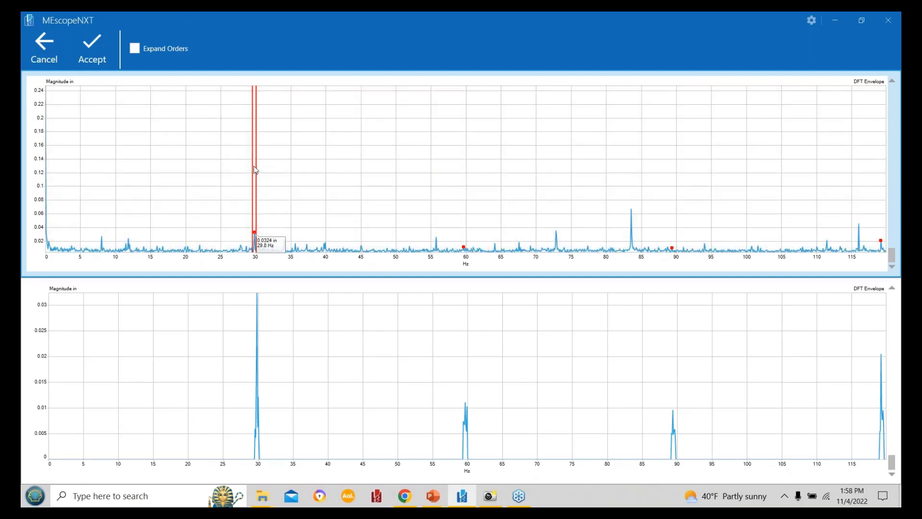
pyautogui.click(135, 49)
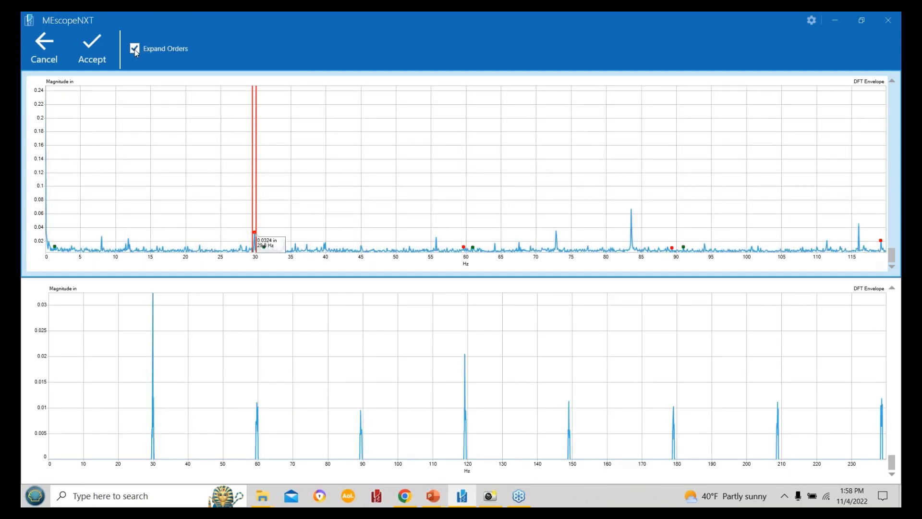